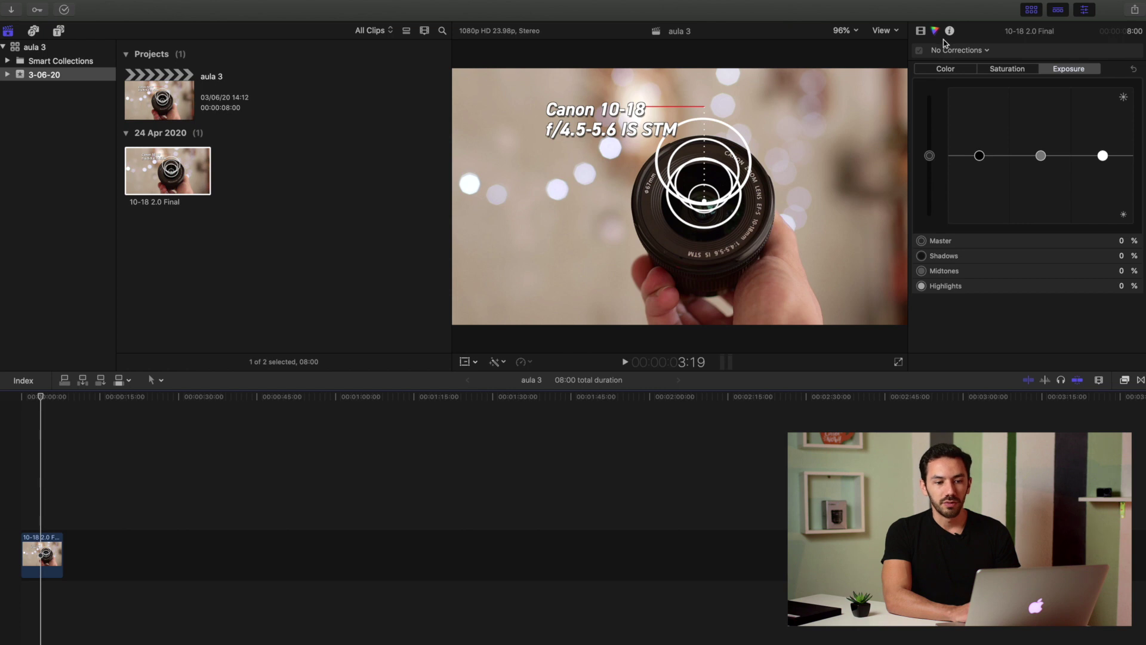
# Step: Select the 10-18 2.0 Final clip in the timeline and review its video properties, from Compositing and Transform to Spatial Conform
pyautogui.click(46, 556)
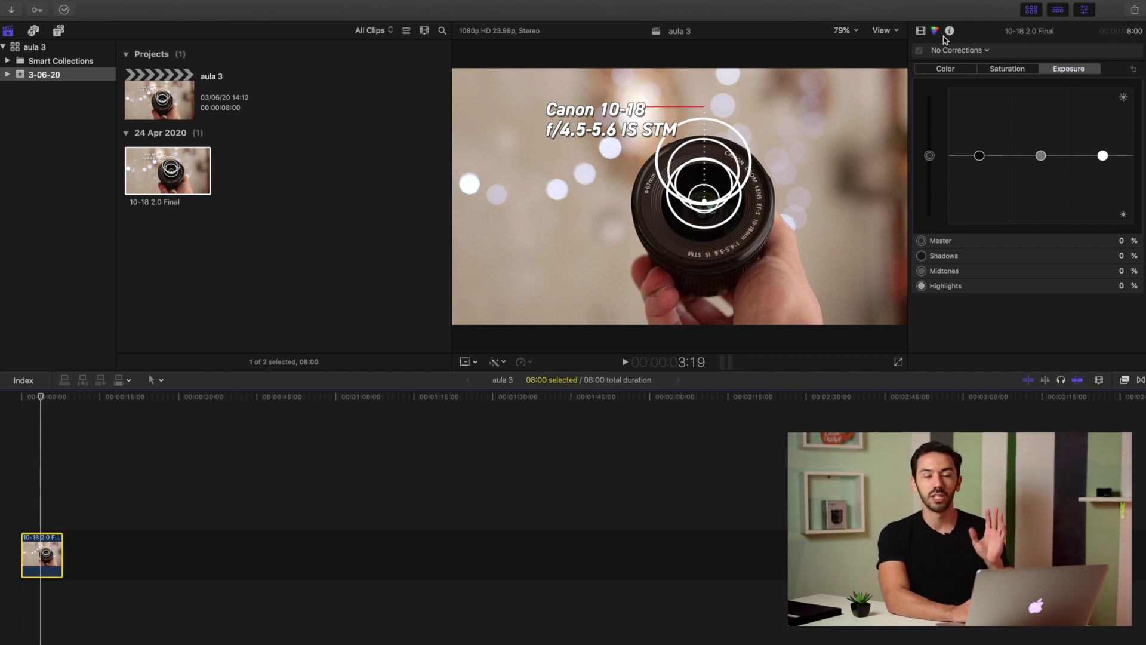
pyautogui.click(941, 32)
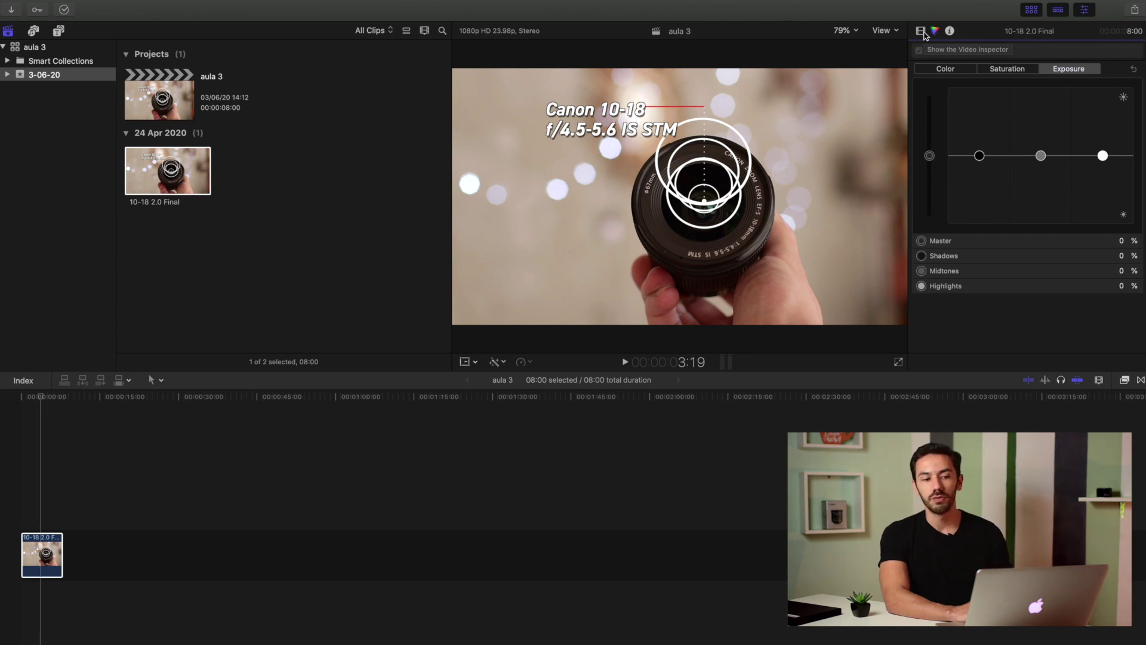
pyautogui.click(921, 31)
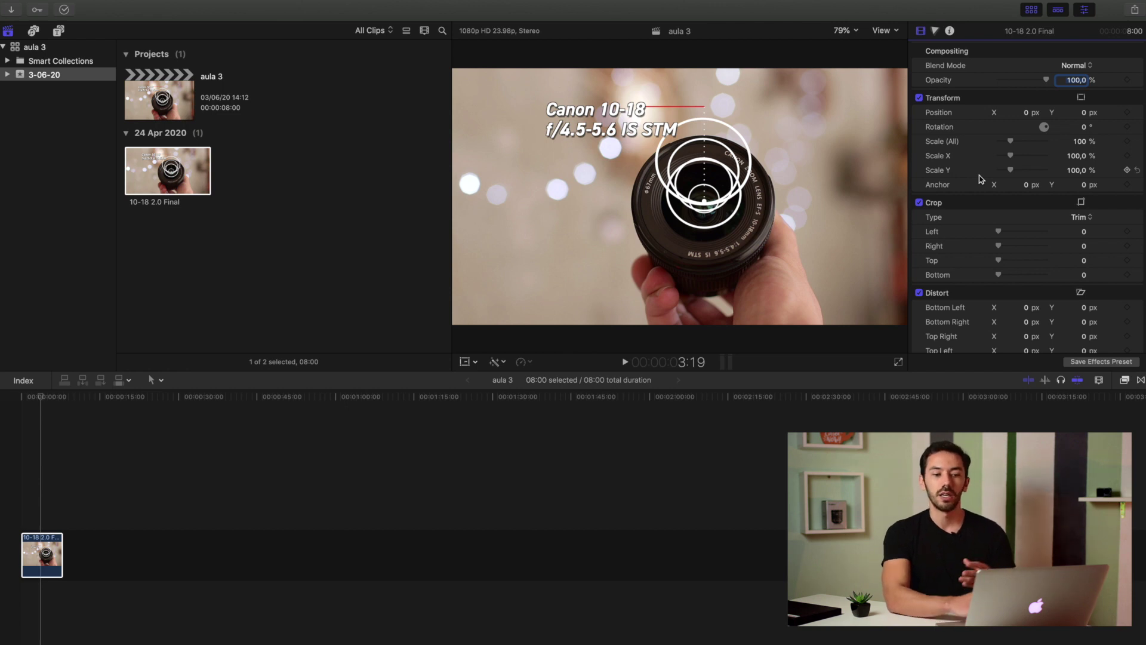
pyautogui.scroll(-2, 980, 179)
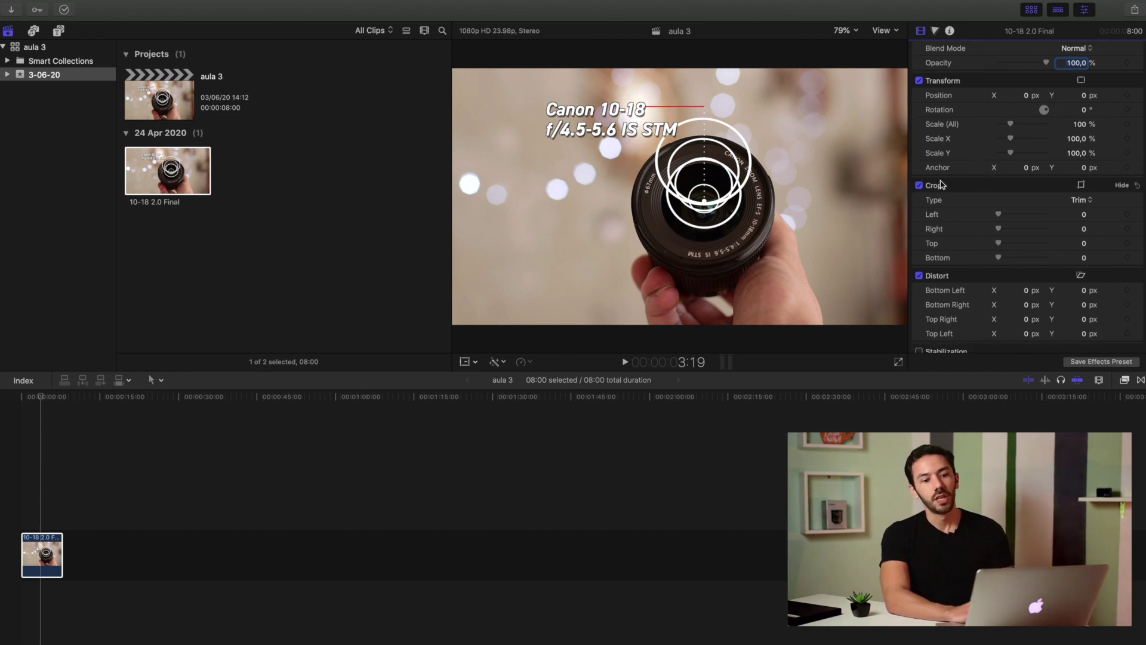
pyautogui.scroll(-4, 971, 222)
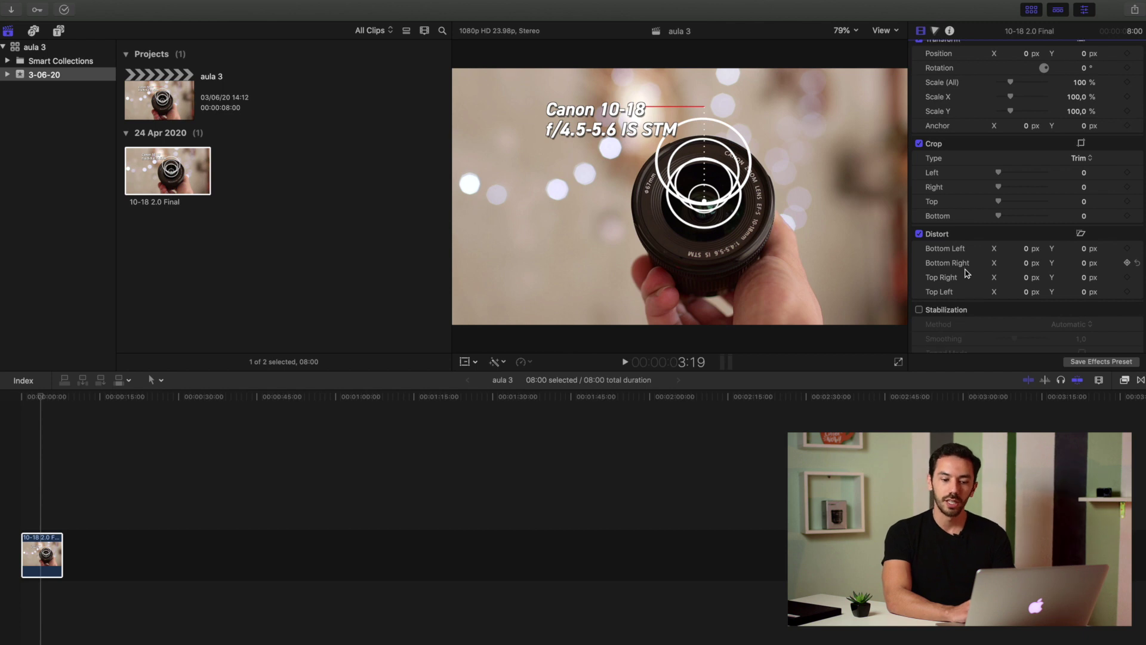
pyautogui.scroll(-2, 983, 317)
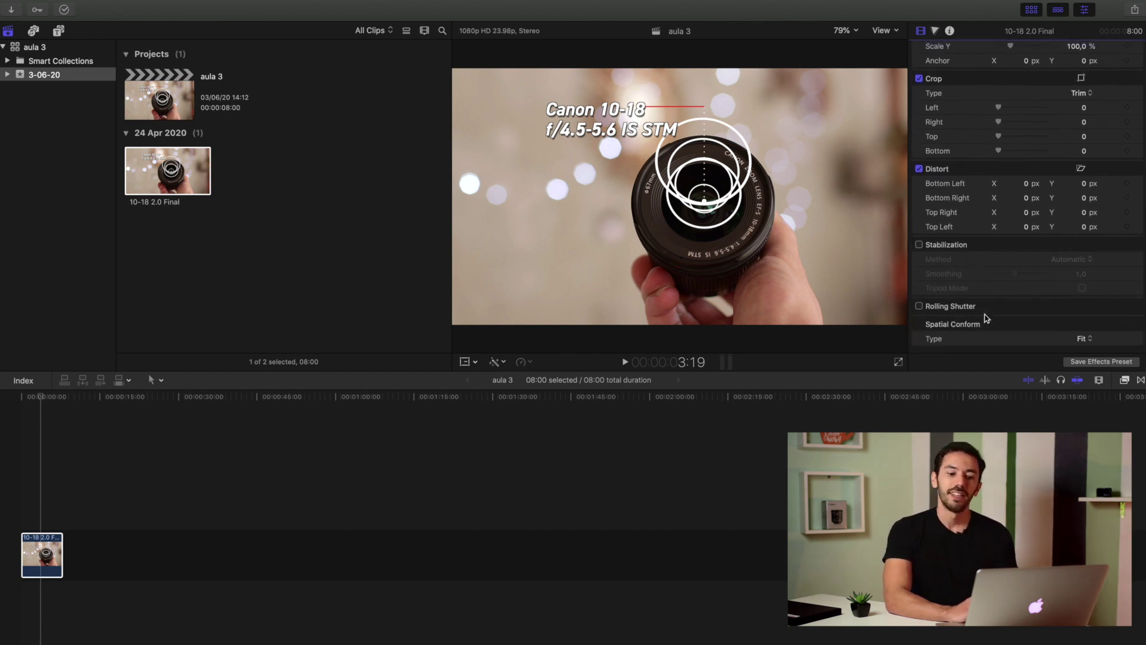
pyautogui.scroll(5, 986, 318)
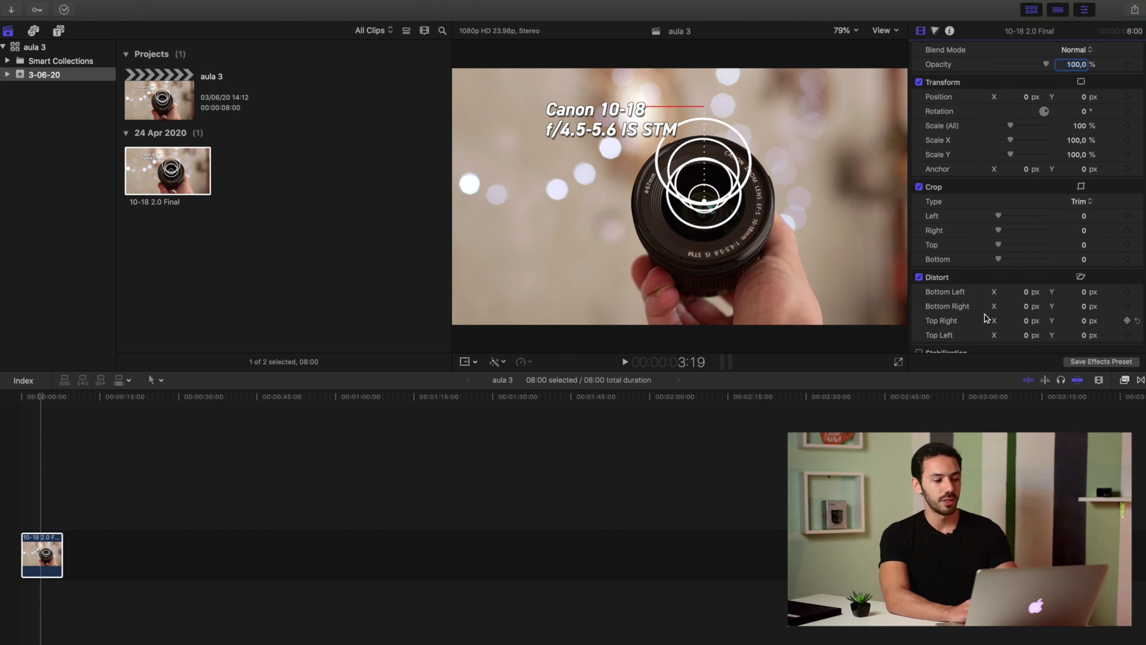
# Step: Examine the file information of the 10-18 2.0 Final clip, particularly its codec
pyautogui.click(951, 32)
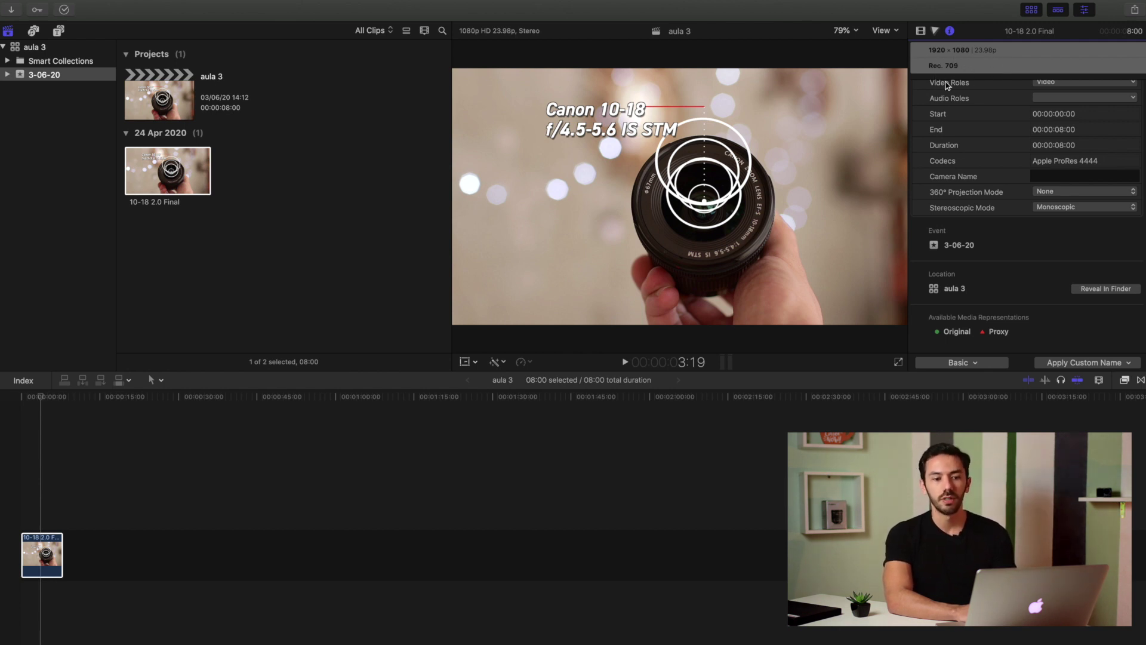
pyautogui.scroll(1, 1015, 123)
pyautogui.tripleClick(1079, 157)
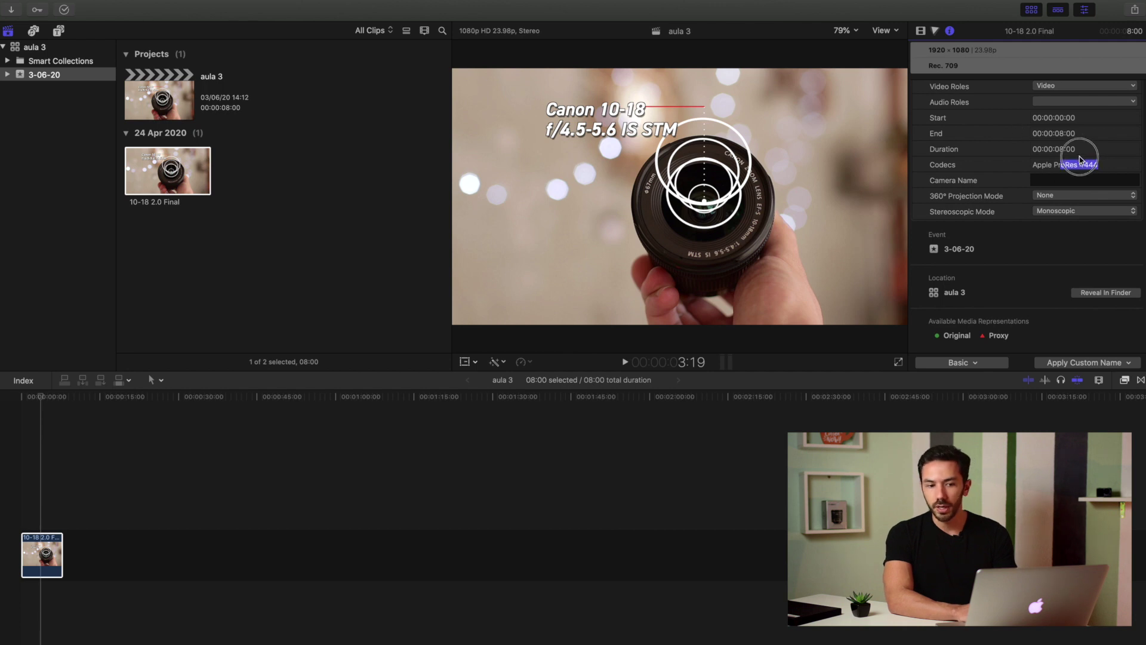
pyautogui.click(959, 169)
pyautogui.click(1040, 168)
pyautogui.moveTo(1039, 165); pyautogui.dragTo(1052, 166)
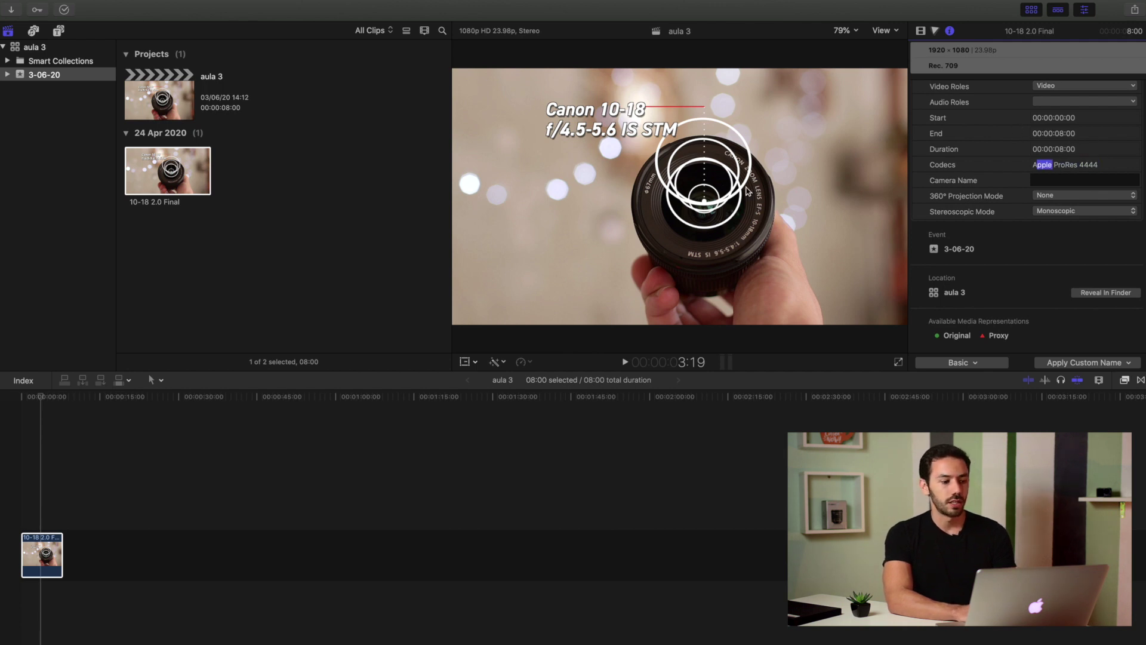
pyautogui.click(1083, 165)
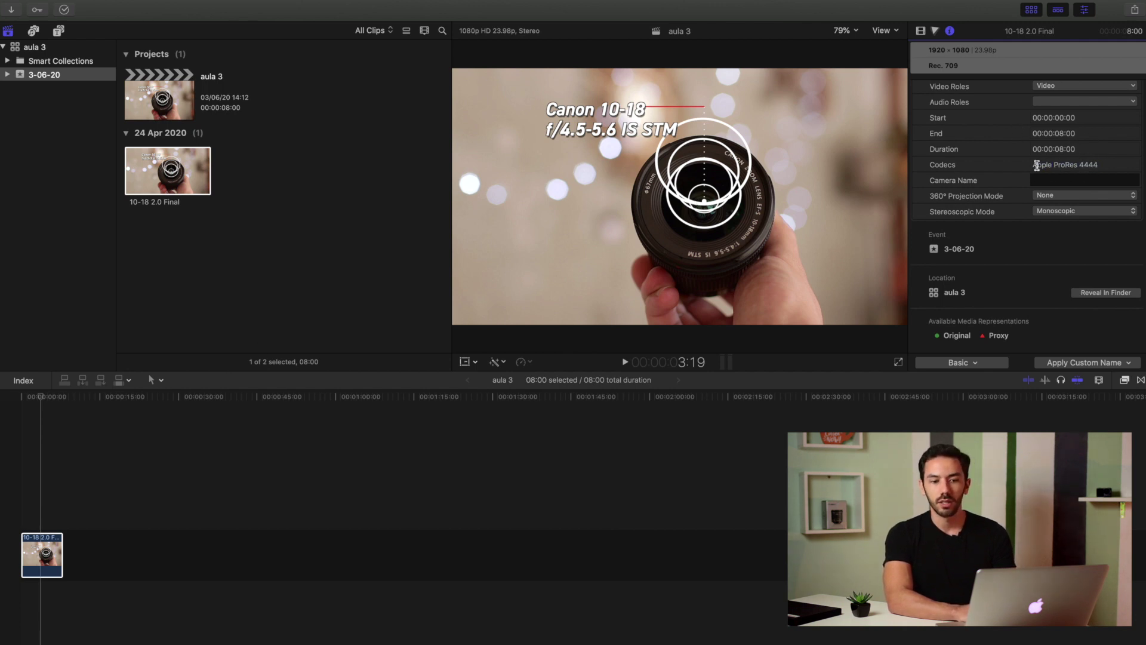
pyautogui.moveTo(1026, 165); pyautogui.dragTo(1120, 162)
pyautogui.scroll(-1, 975, 152)
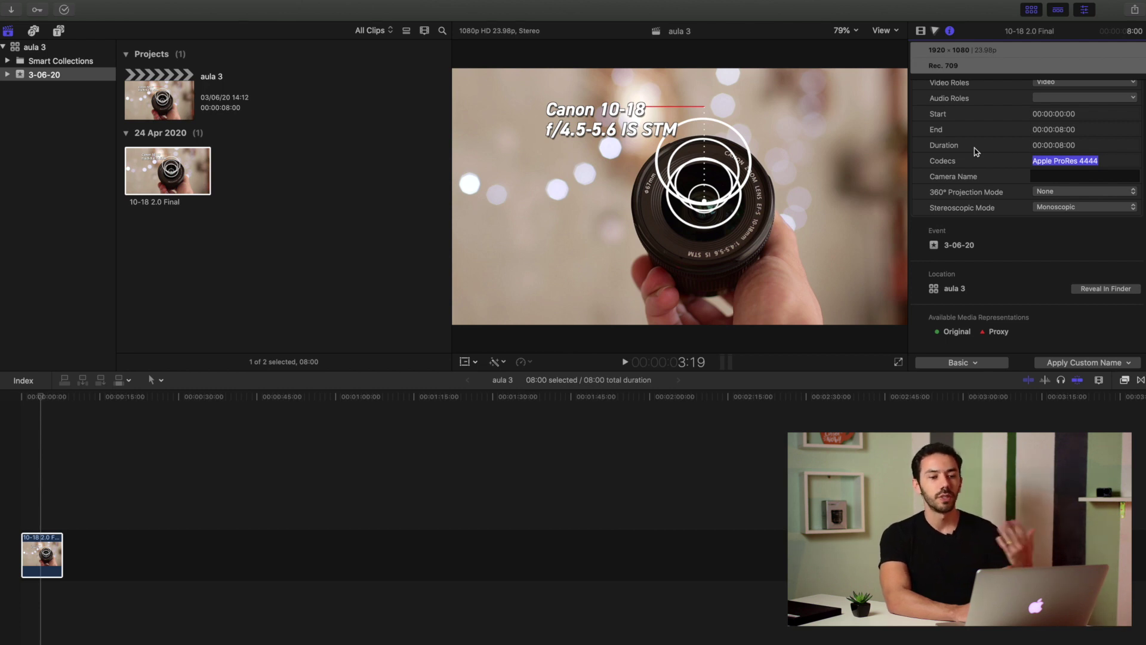
pyautogui.click(977, 152)
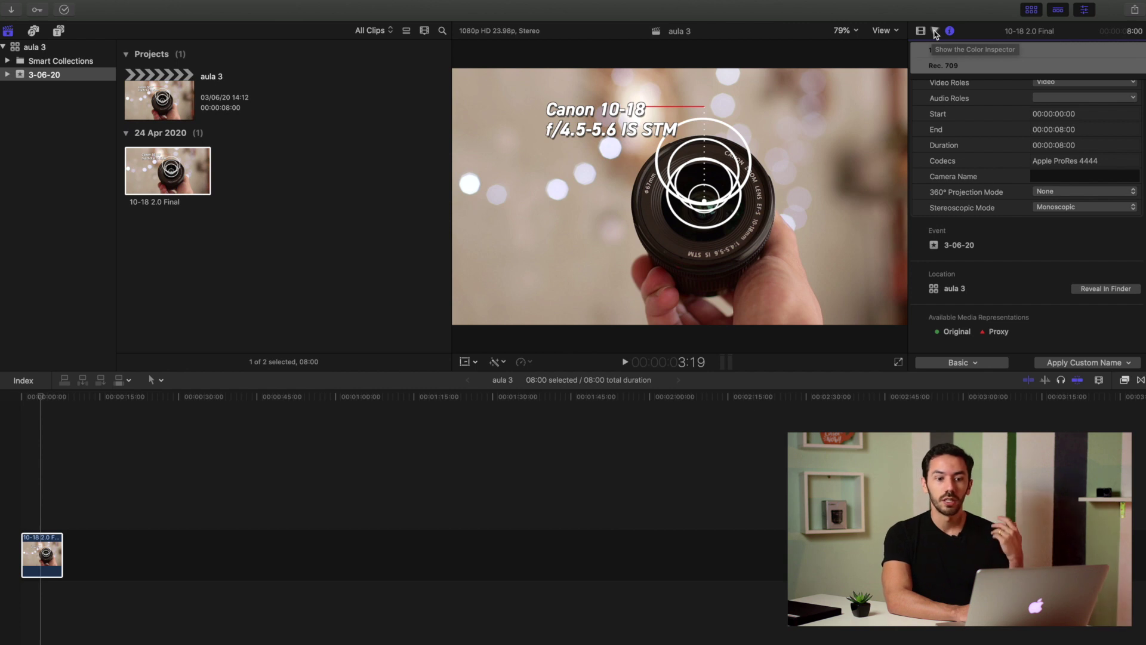
# Step: Review the clip's colour correction controls for Color, Saturation and Exposure, and open the list of corrections
pyautogui.click(934, 33)
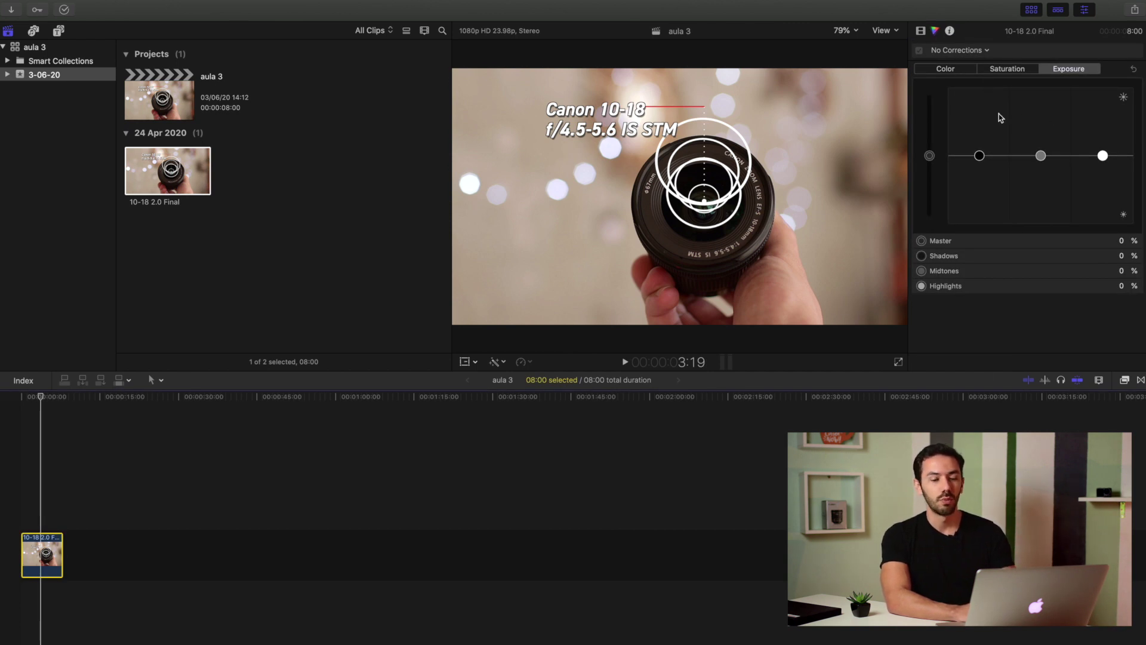
pyautogui.click(963, 69)
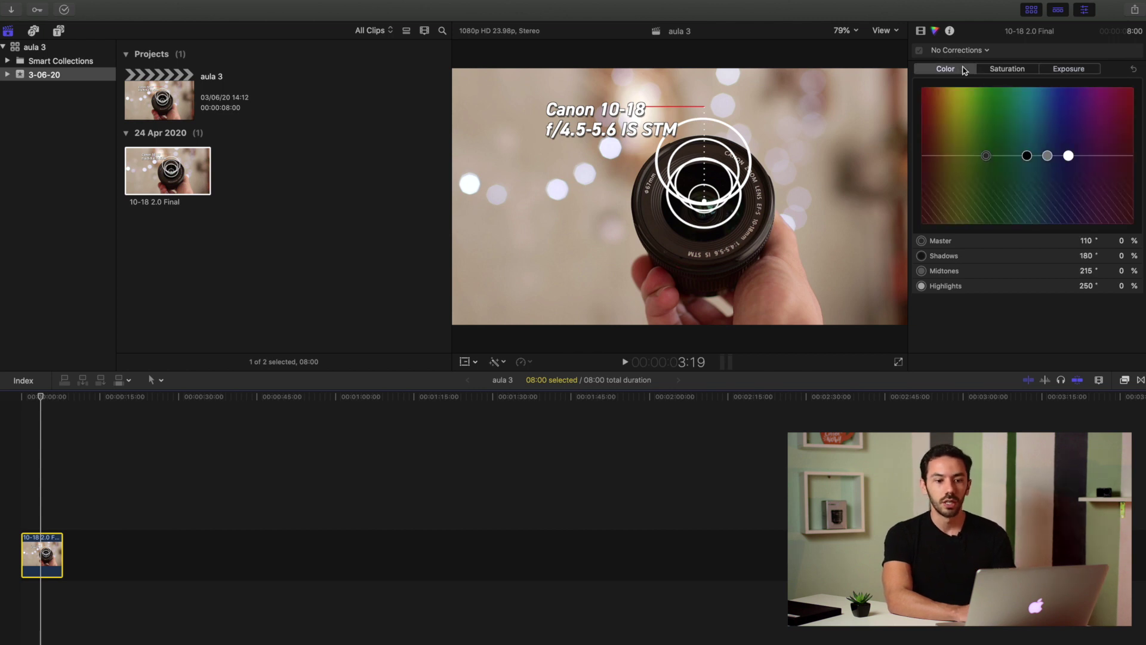
pyautogui.click(1003, 70)
pyautogui.click(1062, 70)
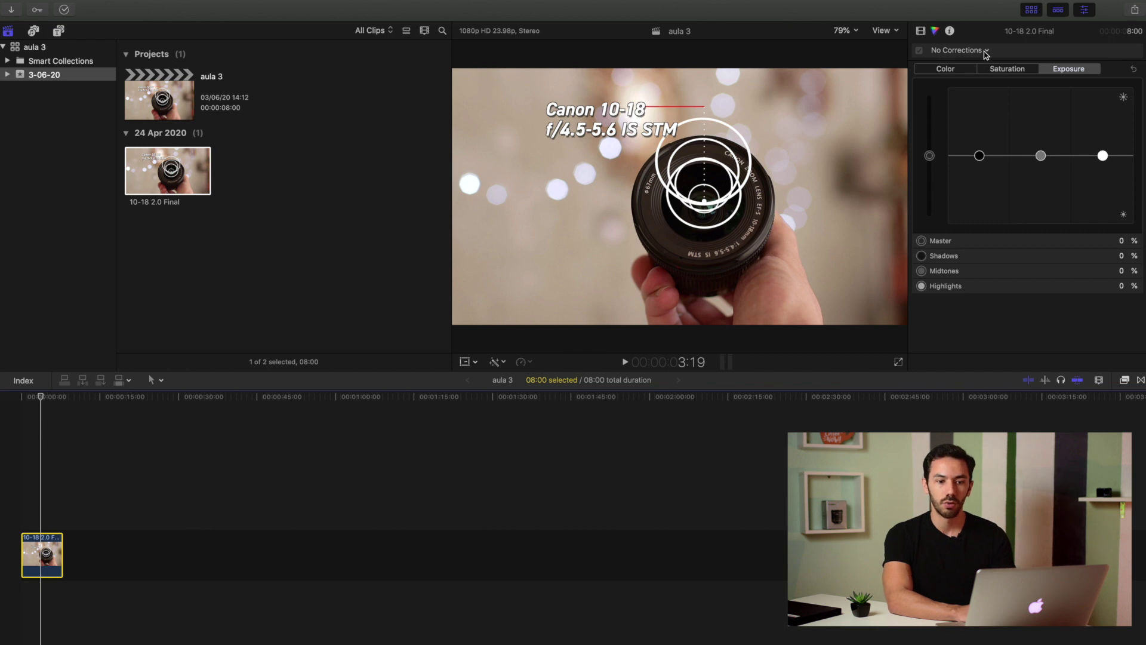
pyautogui.click(986, 53)
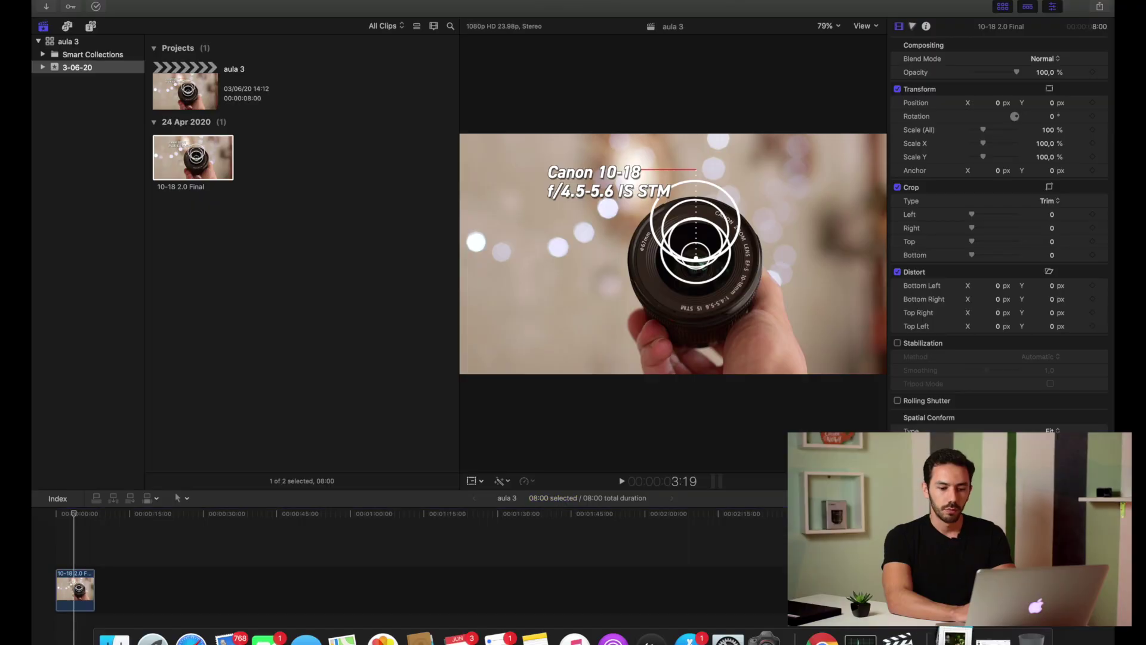
# Step: Add the Footsteps_on_fallen_leaves audio beneath the video clip and place the Fade title from Build In/Out above the clip's start
pyautogui.moveTo(1014, 179); pyautogui.dragTo(90, 624)
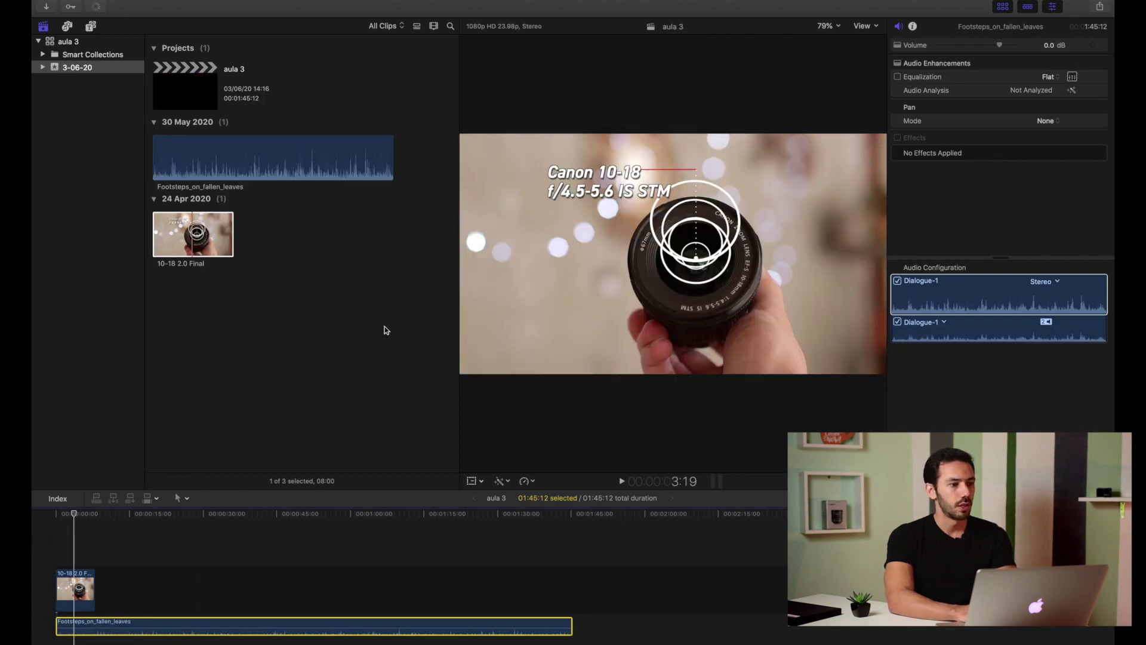
pyautogui.click(94, 26)
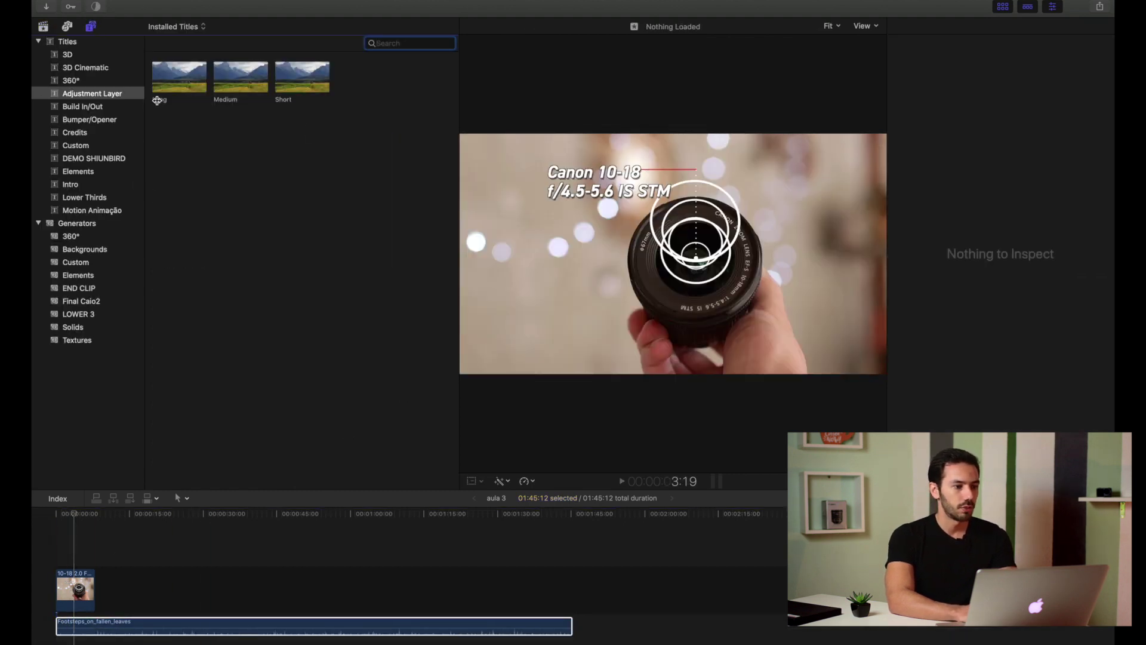
pyautogui.click(109, 108)
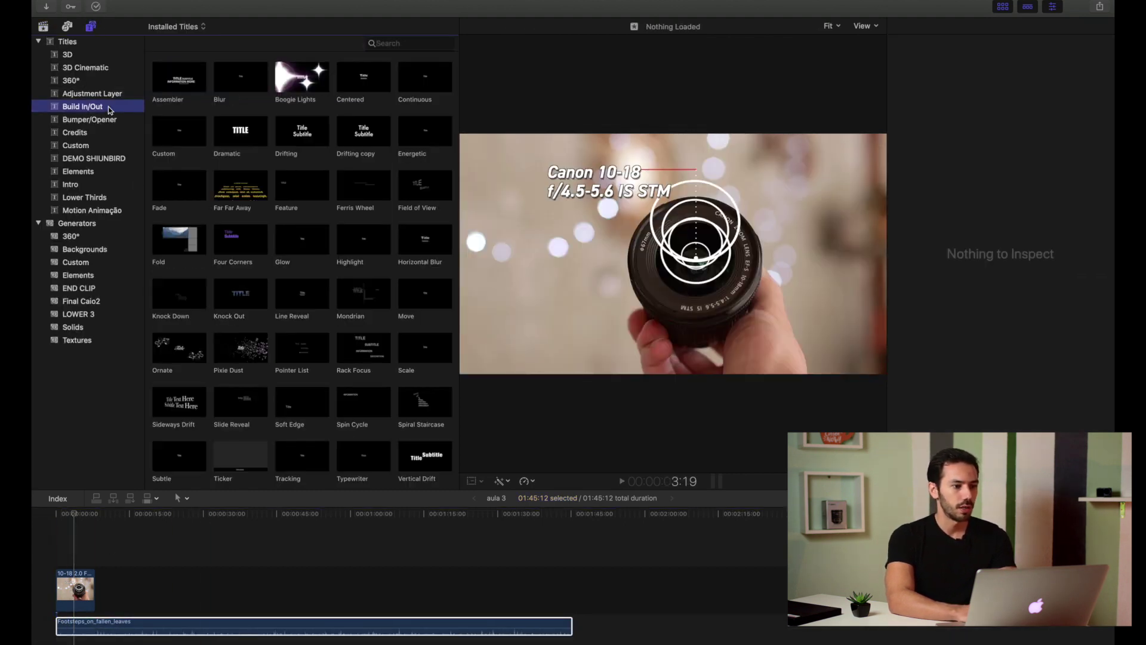
pyautogui.click(188, 185)
pyautogui.moveTo(189, 186); pyautogui.dragTo(63, 540)
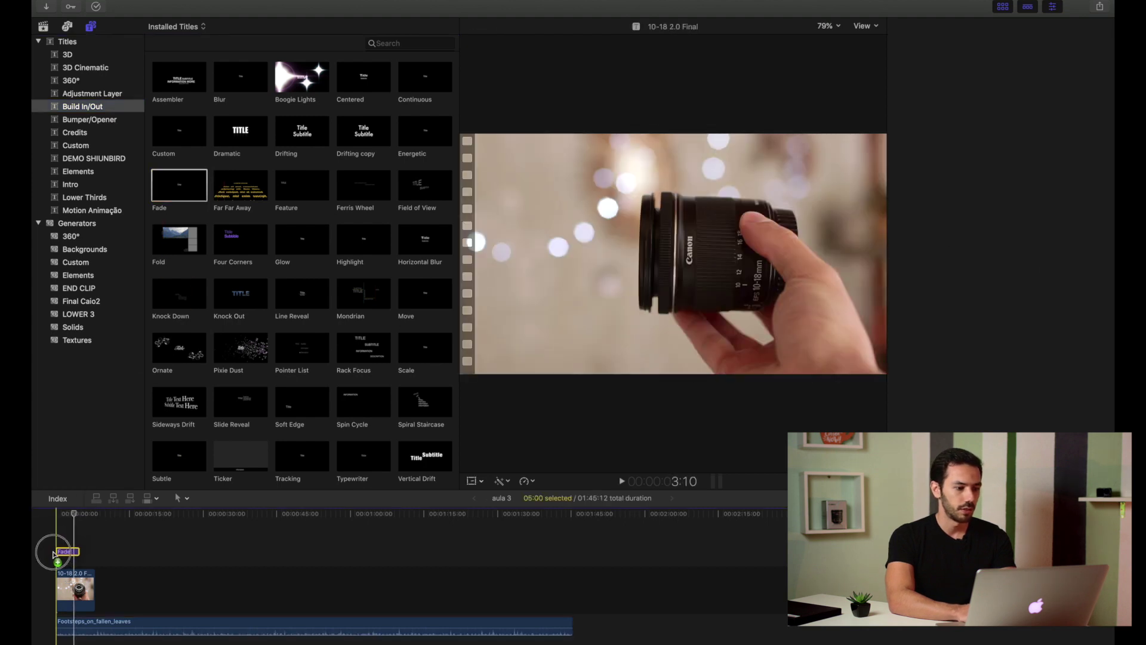
pyautogui.click(67, 518)
# Step: Apply the Directional blur effect to the 10-18 2.0 Final video clip
pyautogui.press('super+4')
pyautogui.press('super+5')
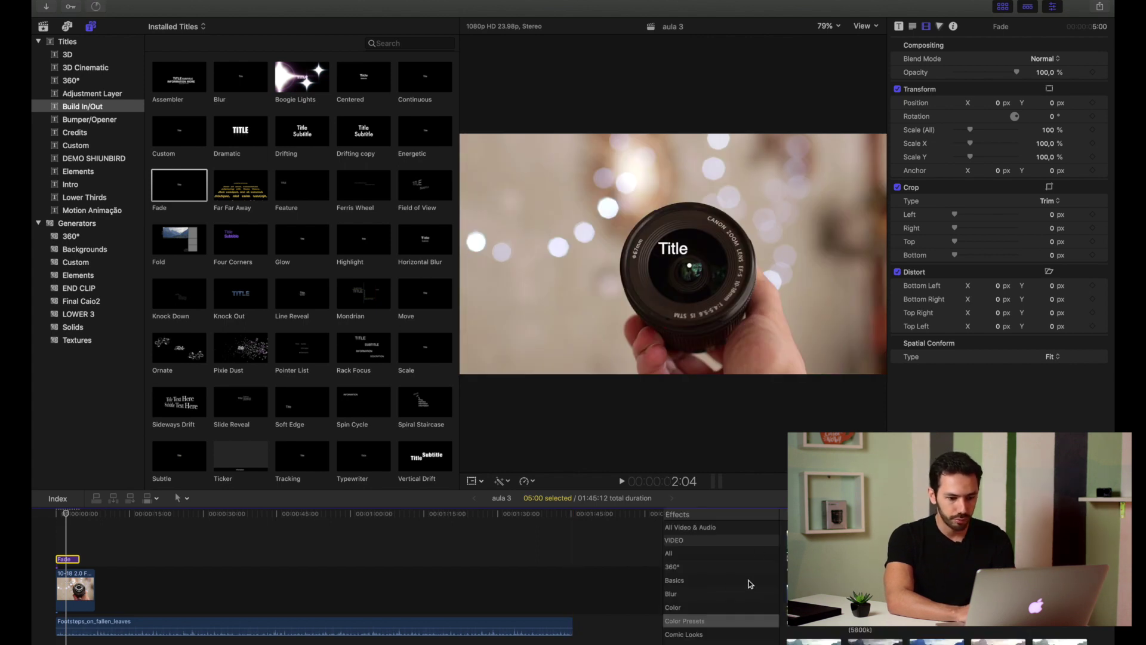
pyautogui.scroll(-3, 750, 583)
pyautogui.click(725, 556)
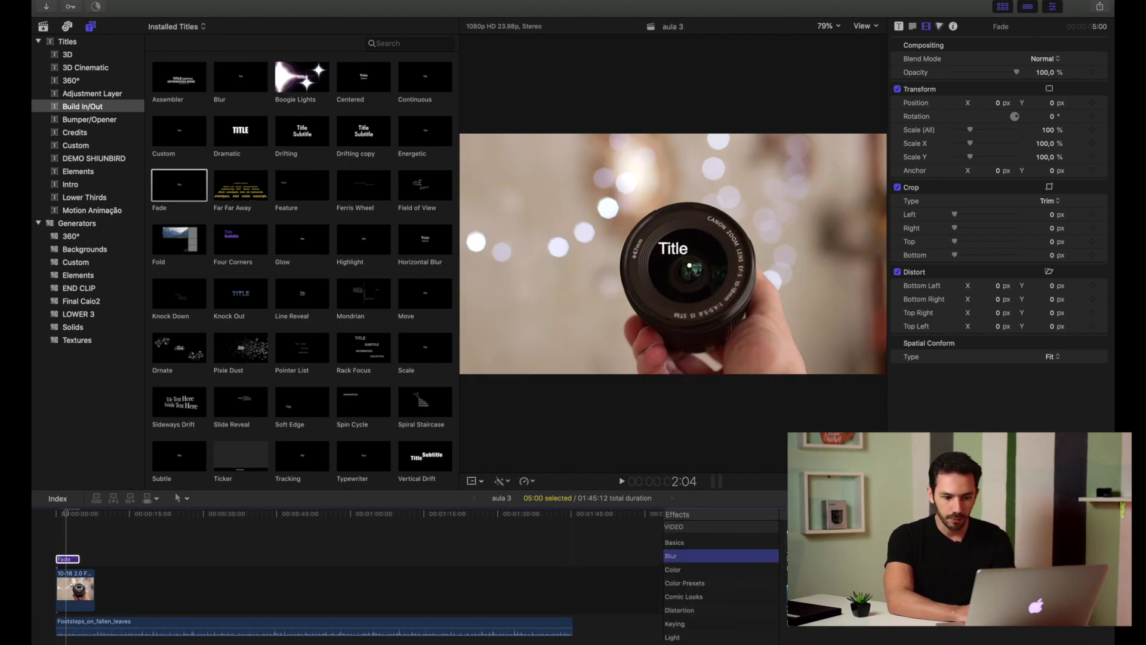
pyautogui.moveTo(800, 540); pyautogui.dragTo(72, 588)
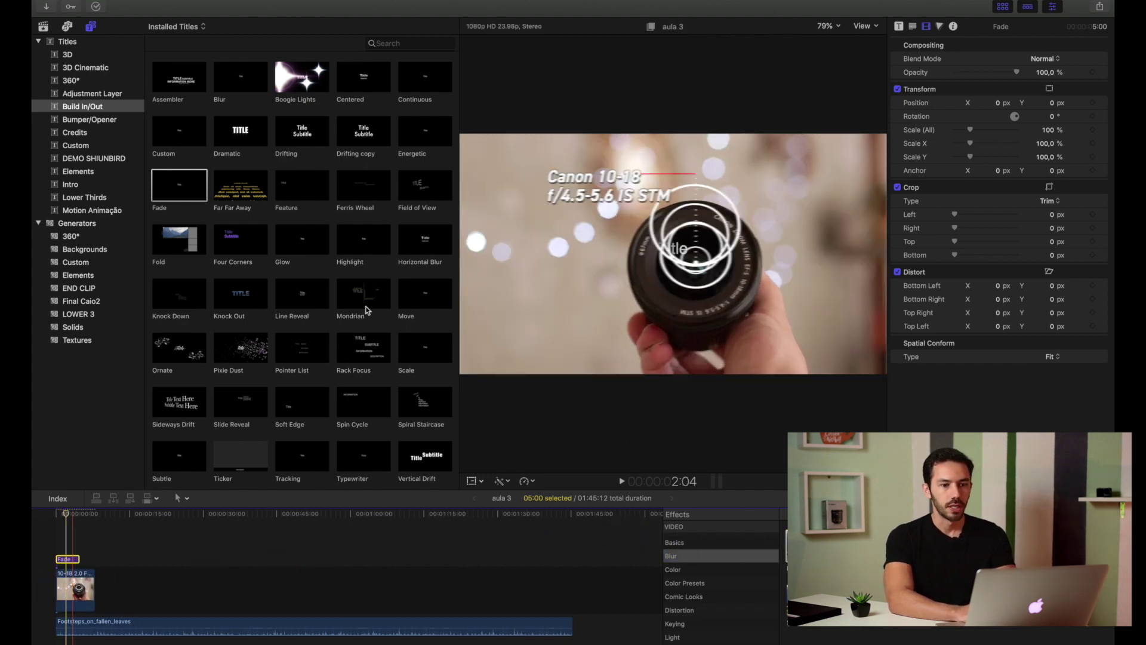
# Step: Hide the media browser and the effects browser, and show the Directional effect parameters of the video clip
pyautogui.click(1003, 7)
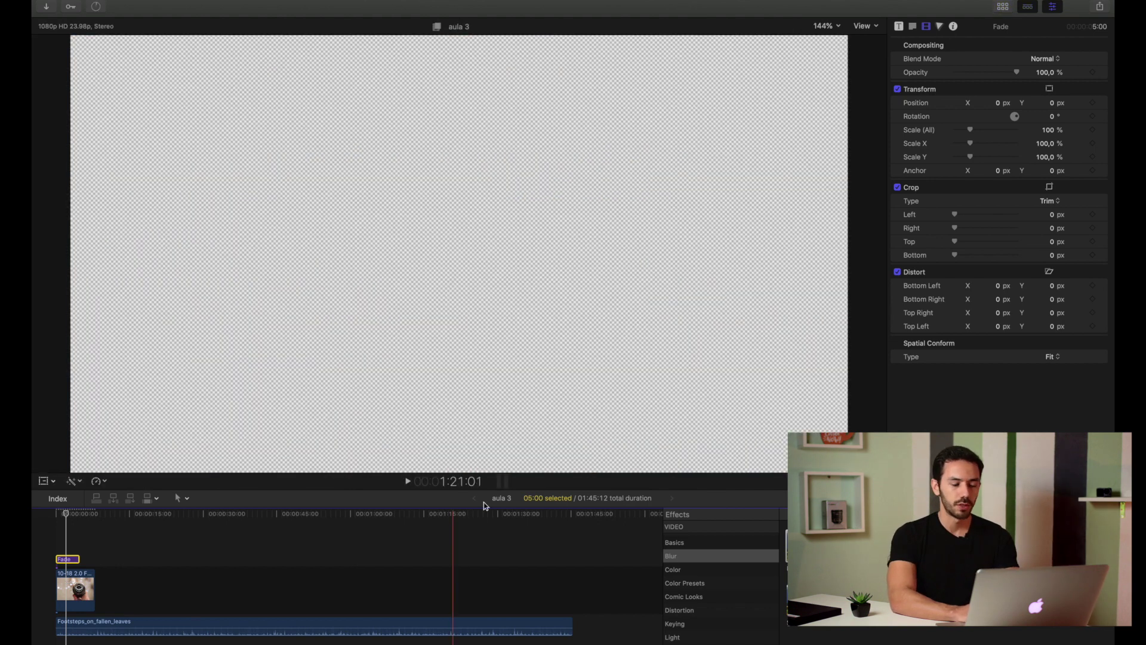
pyautogui.click(407, 480)
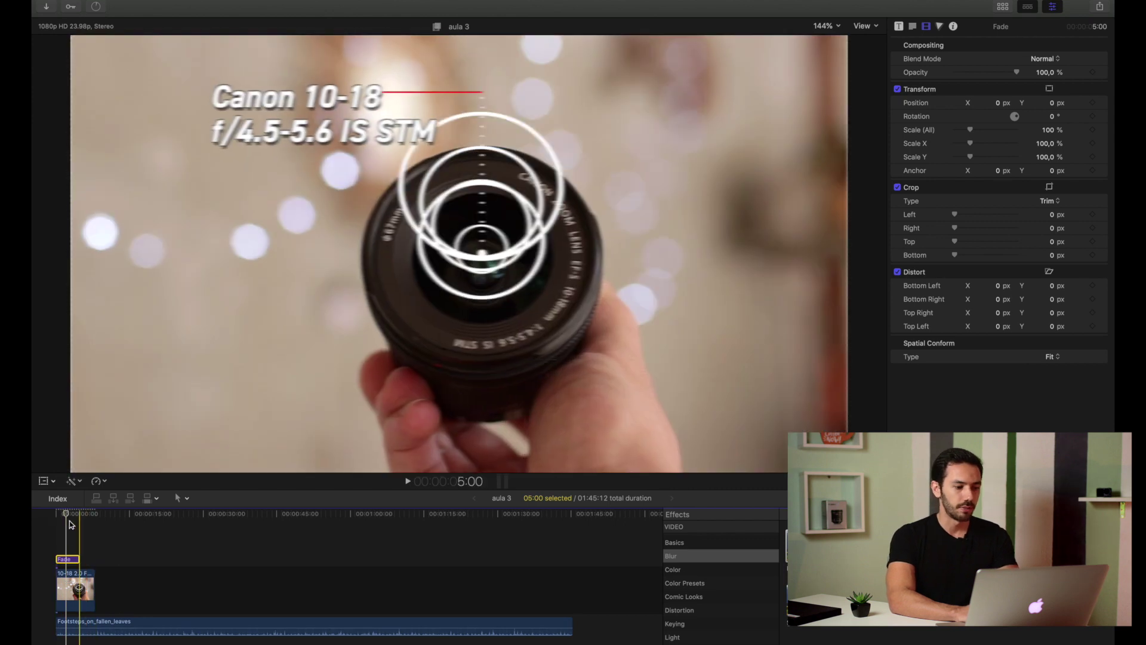
pyautogui.click(67, 588)
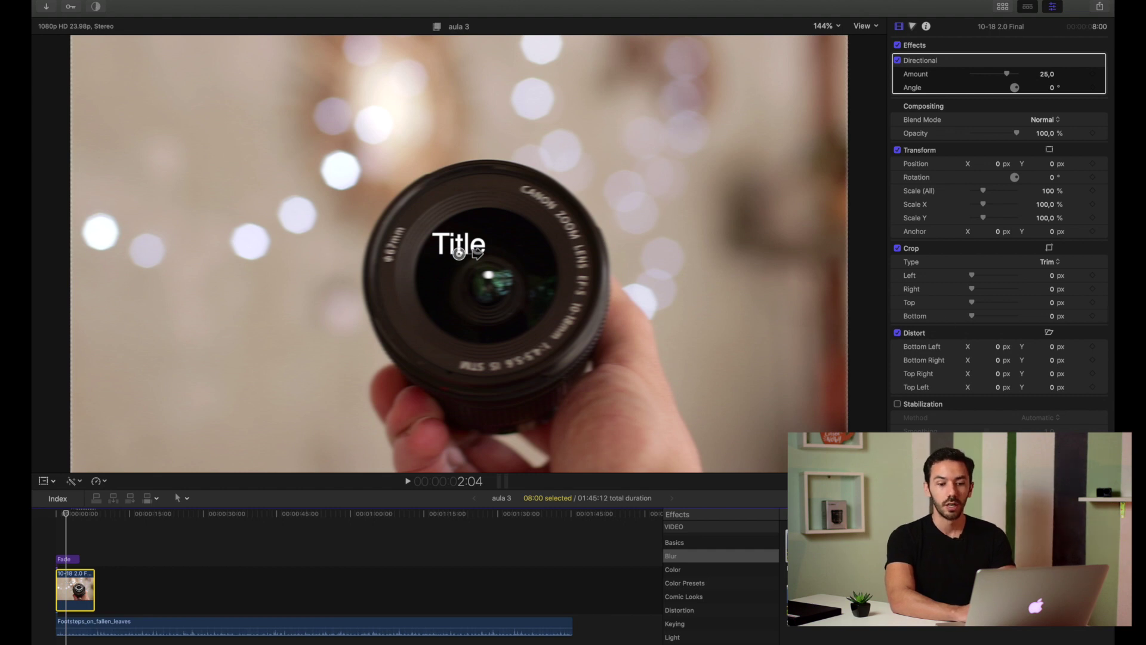
pyautogui.press('super+5')
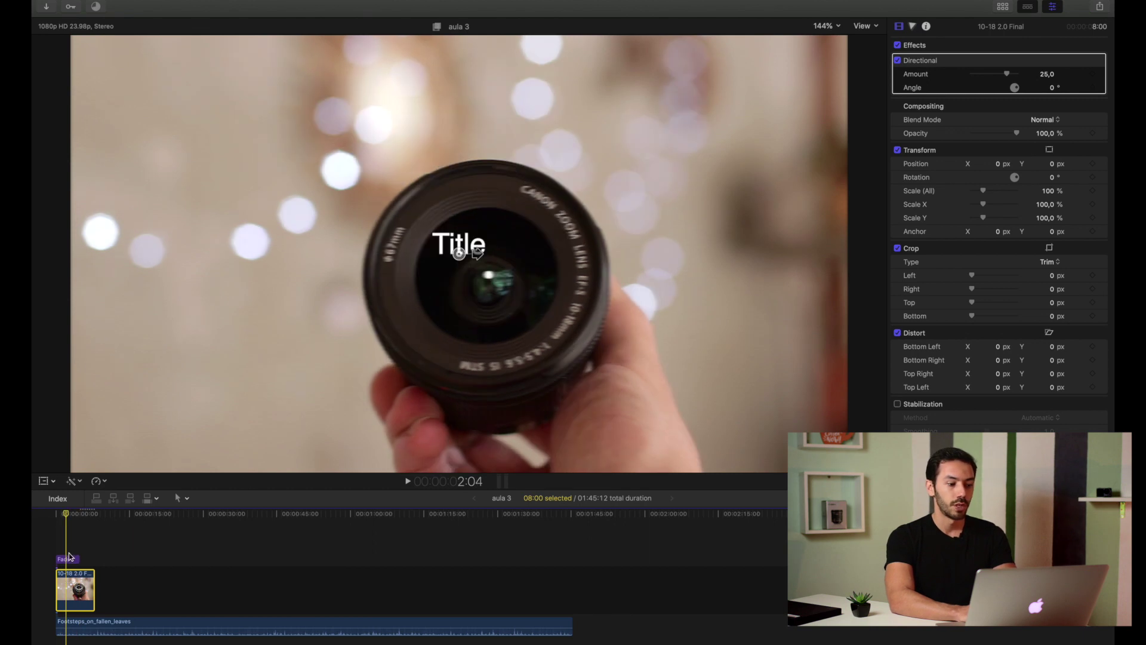
# Step: Examine the Fade title's text formatting, published parameters, video properties and colour correction controls
pyautogui.click(69, 559)
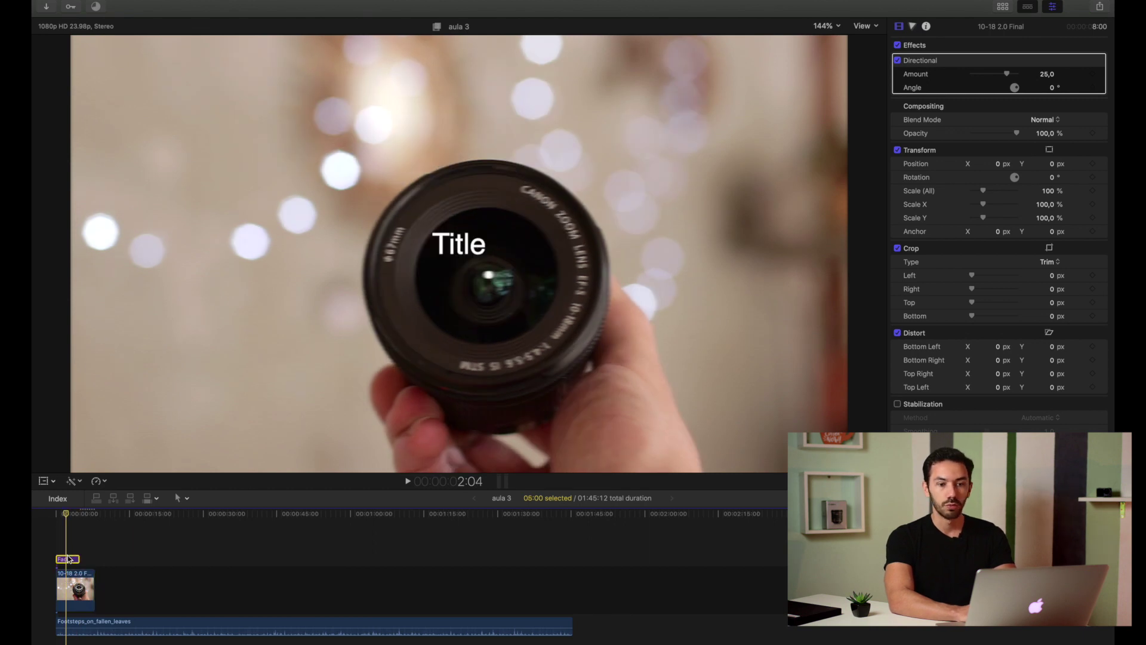
pyautogui.click(912, 26)
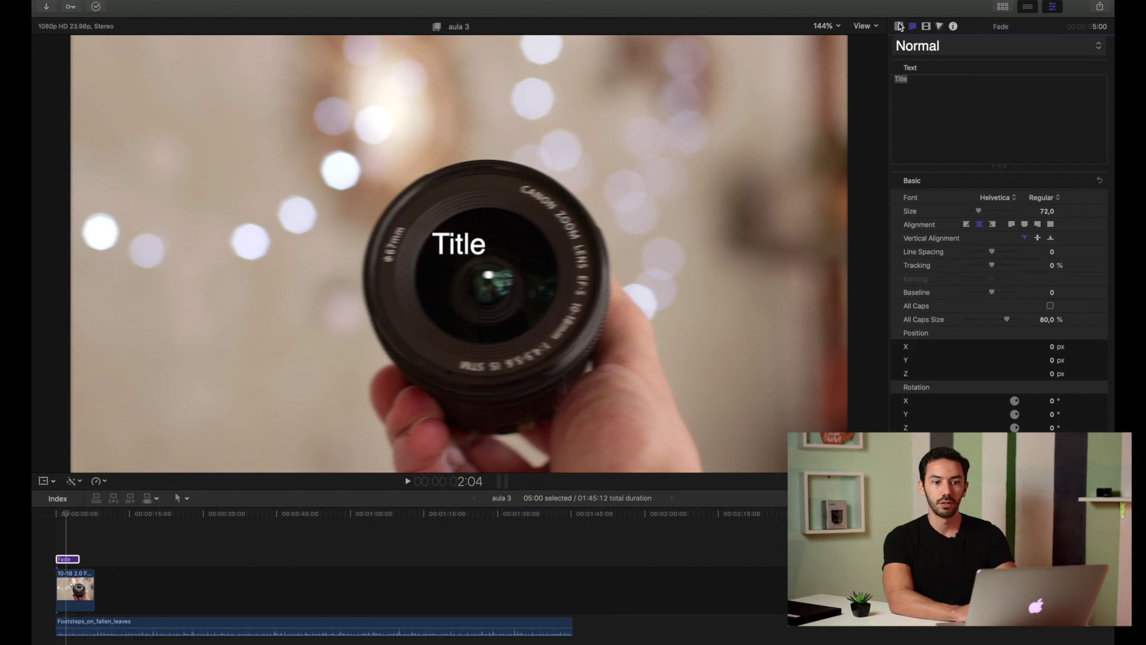
pyautogui.click(899, 26)
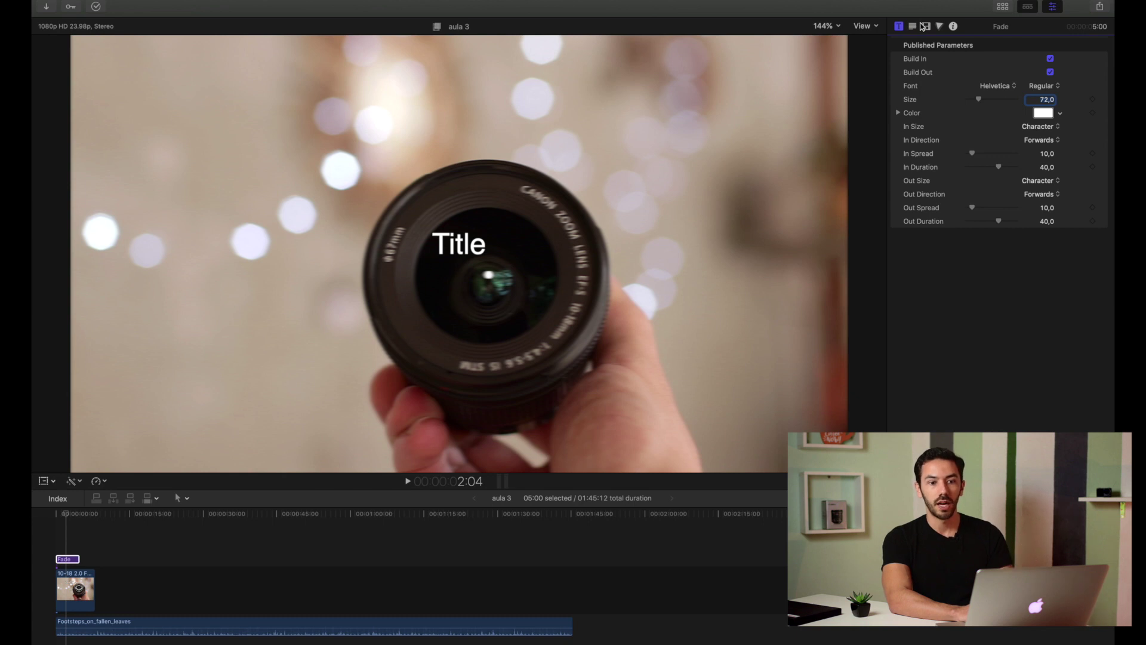
pyautogui.click(912, 27)
pyautogui.click(927, 28)
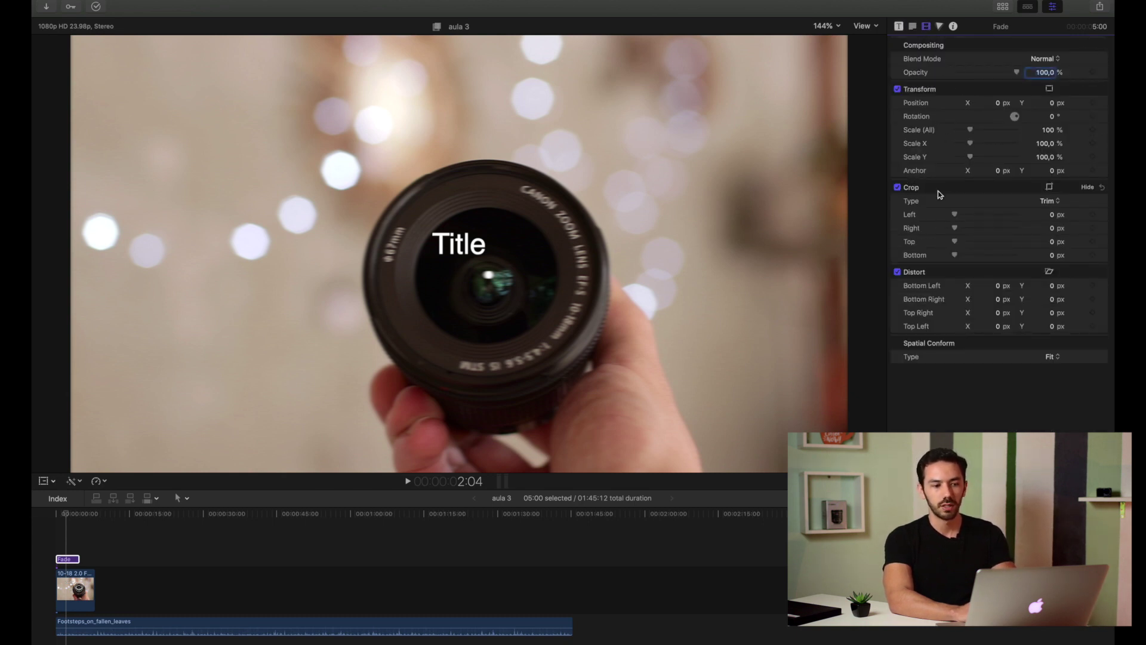
pyautogui.click(940, 26)
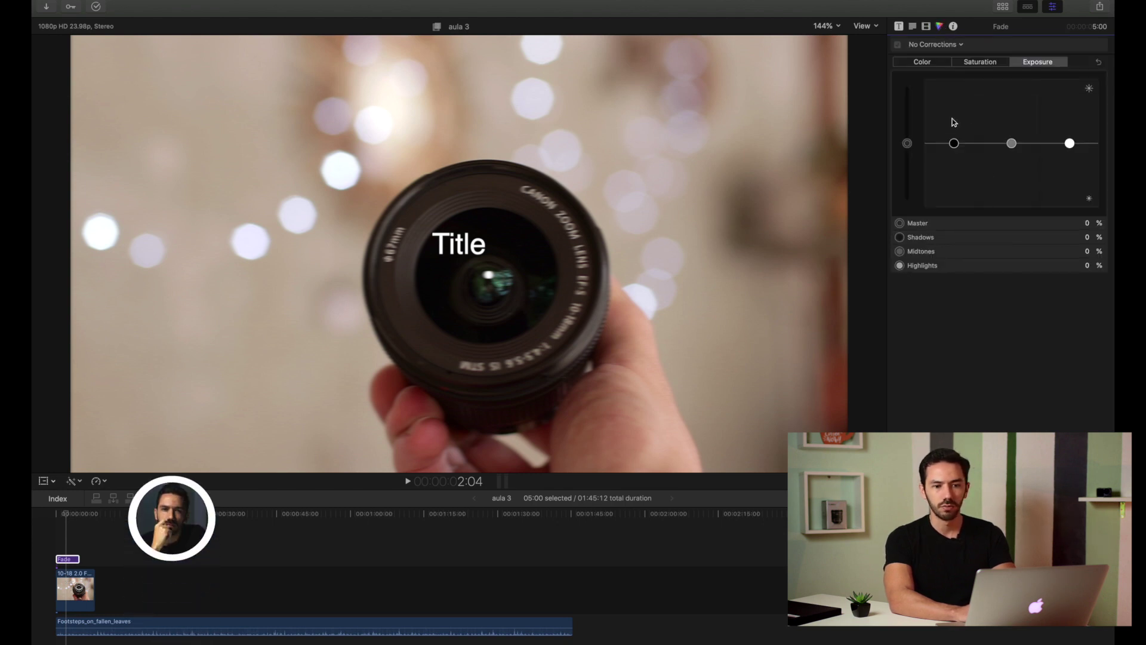
pyautogui.click(927, 26)
pyautogui.click(67, 558)
# Step: Examine the audio settings and file information of the Footsteps_on_fallen_leaves clip
pyautogui.click(68, 627)
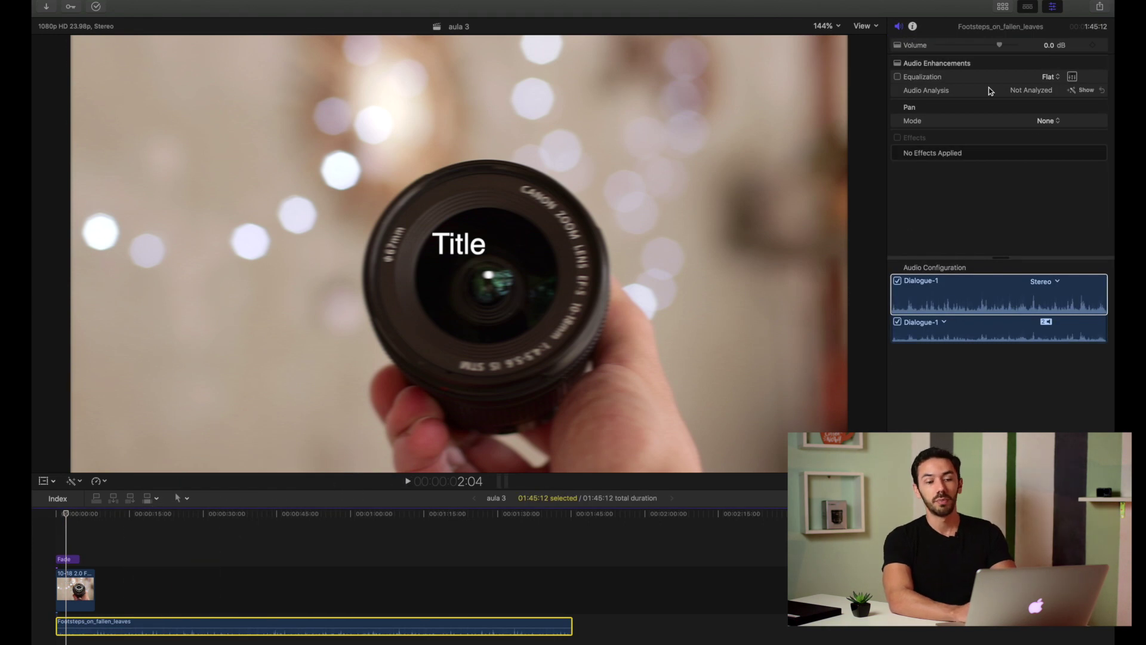
pyautogui.click(912, 27)
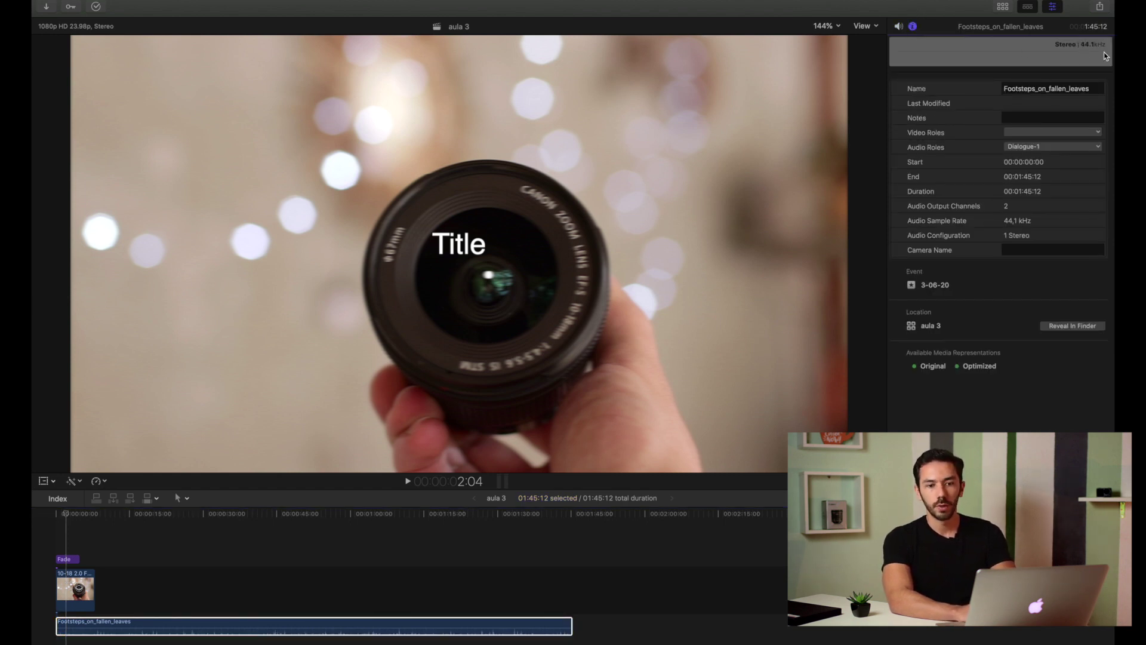
# Step: Lower the volume of the Footsteps_on_fallen_leaves audio clip to -5.8 dB
pyautogui.click(898, 27)
pyautogui.moveTo(1001, 45)
pyautogui.mouseDown()
pyautogui.moveTo(976, 45)
pyautogui.moveTo(997, 48)
pyautogui.moveTo(988, 43)
pyautogui.mouseUp()
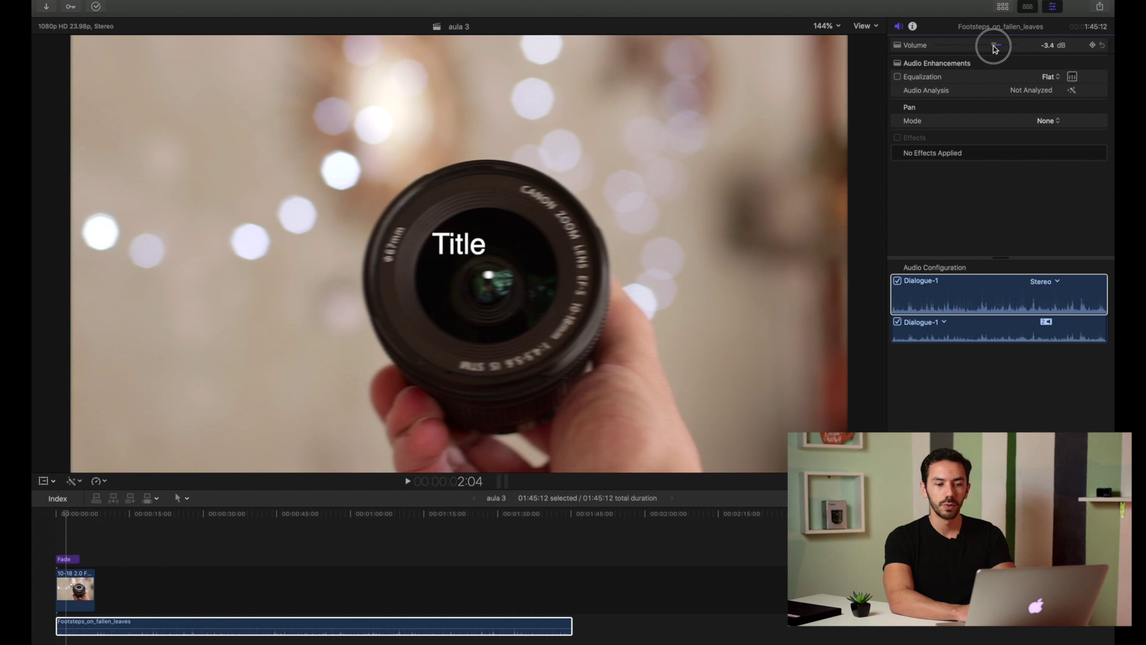
pyautogui.click(75, 625)
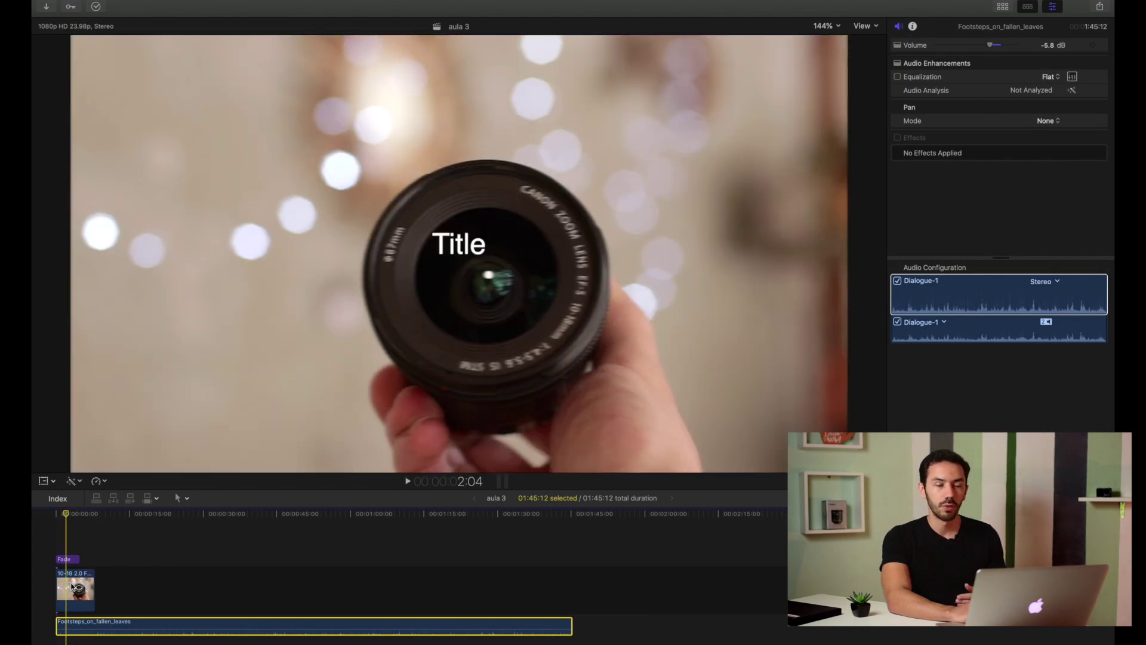
# Step: Set the Directional effect's amount to 17 on the 10-18 2.0 Final video clip
pyautogui.click(71, 587)
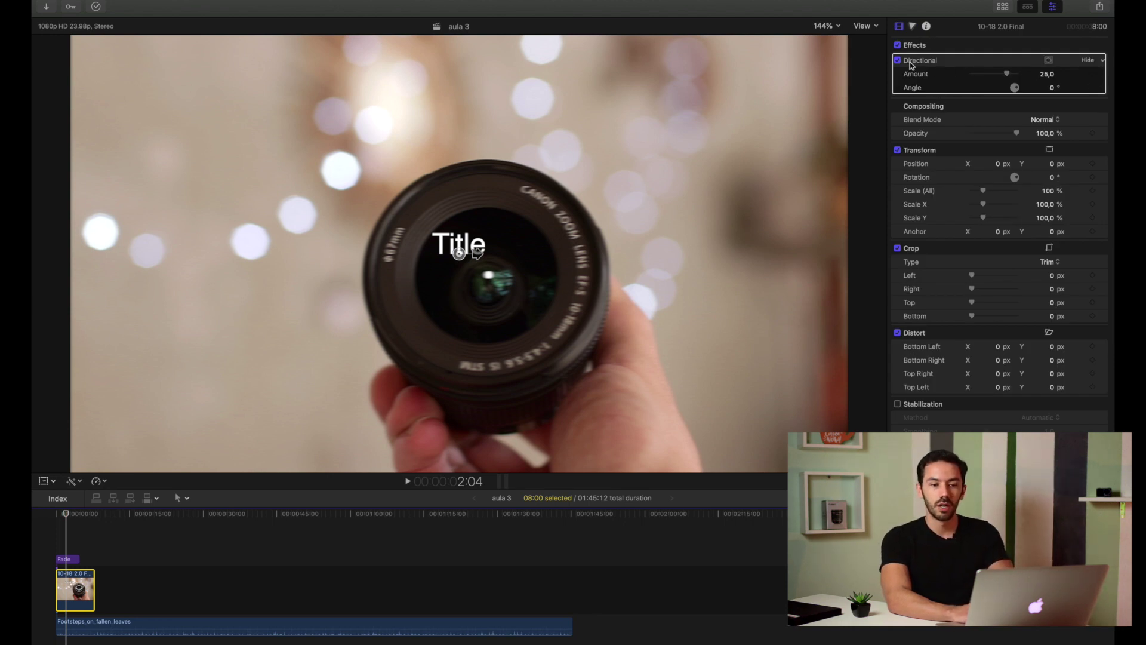
pyautogui.moveTo(1003, 78)
pyautogui.mouseDown()
pyautogui.moveTo(984, 78)
pyautogui.moveTo(996, 79)
pyautogui.mouseUp()
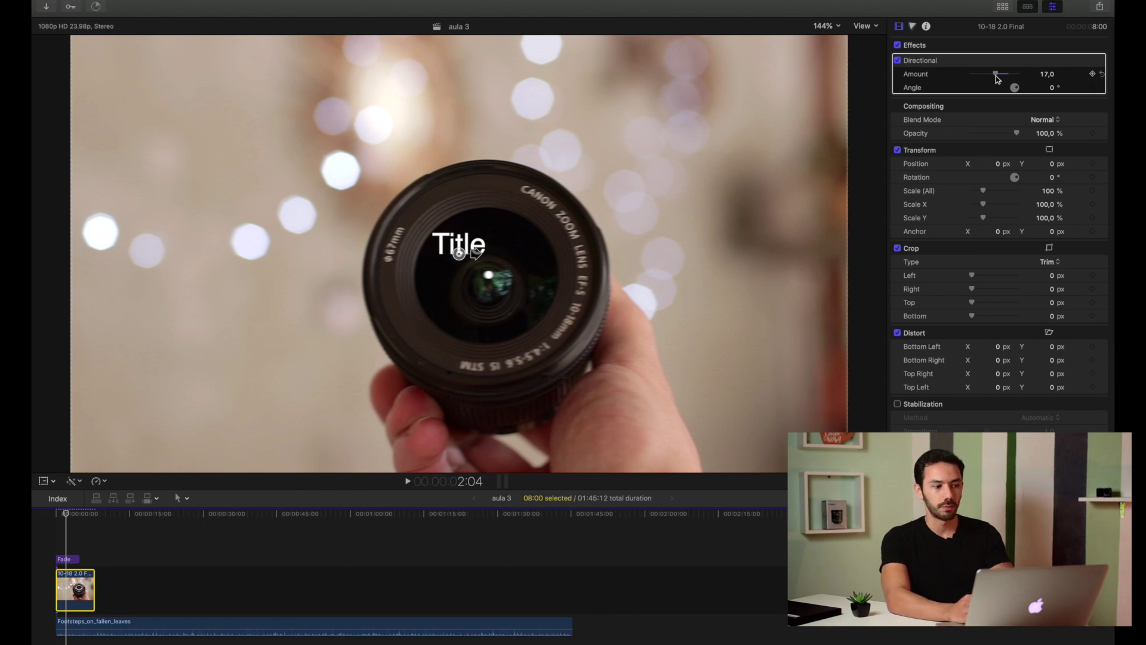
# Step: Select the Fade title and play the timeline from the start to preview the title over the video, stopping at about three seconds
pyautogui.click(70, 561)
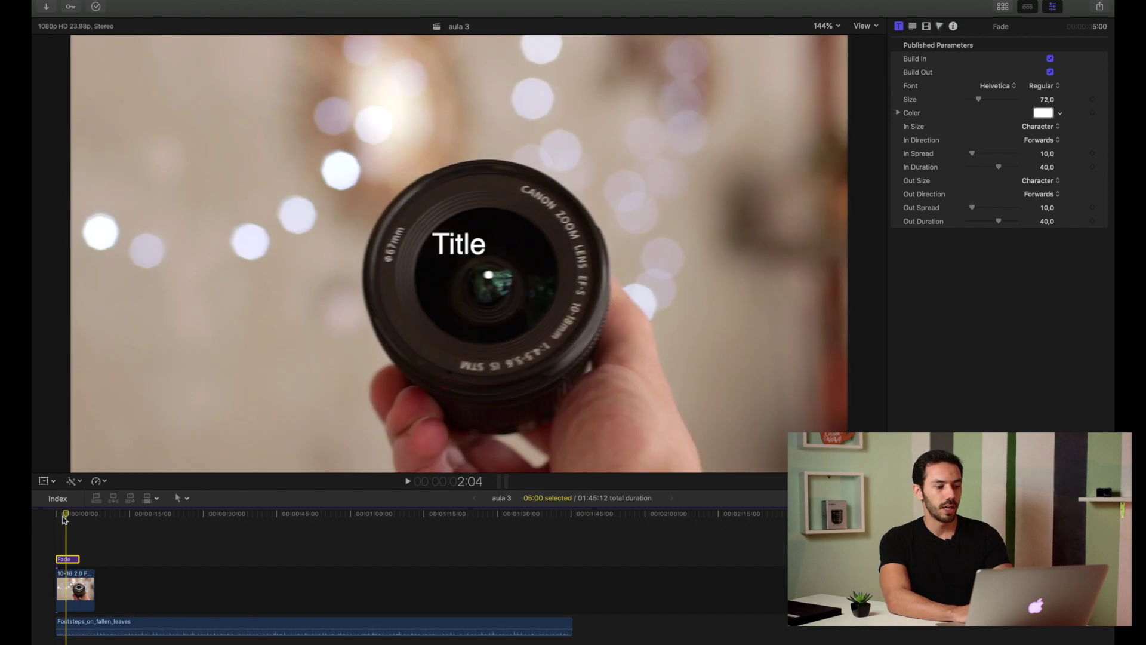
pyautogui.click(53, 515)
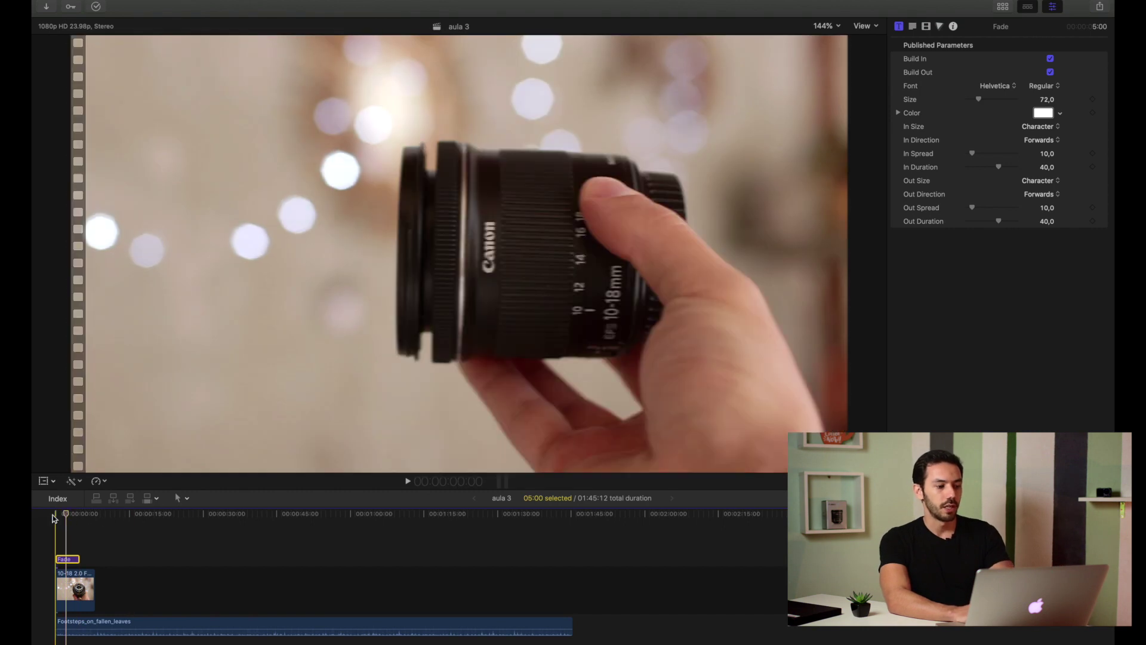
pyautogui.press('space')
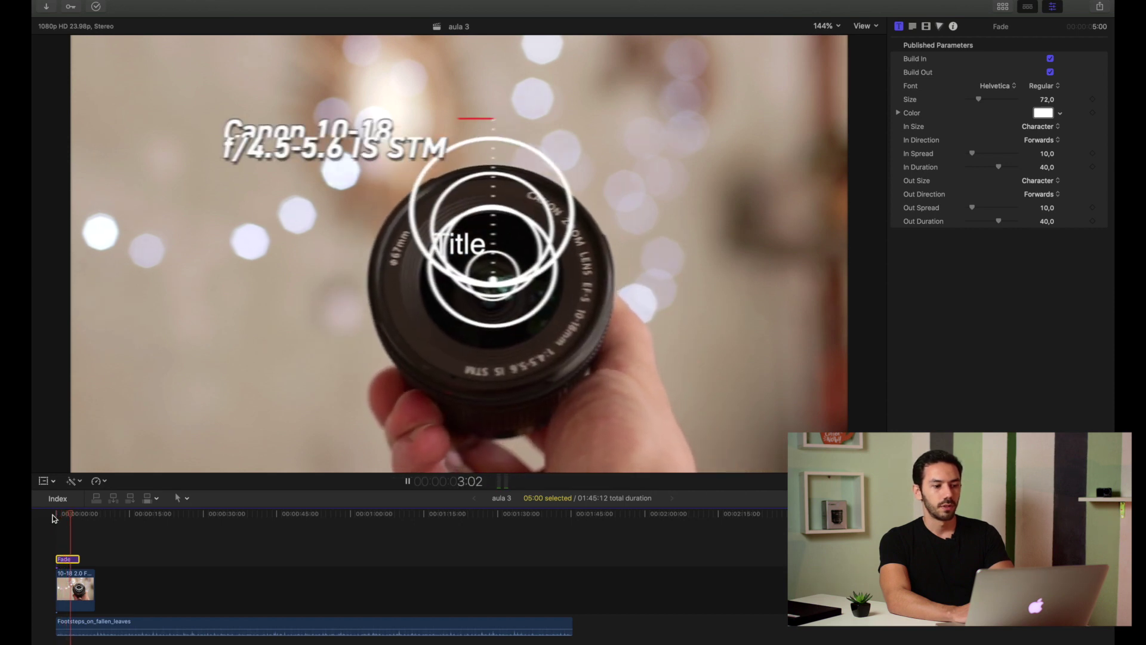
pyautogui.press('space')
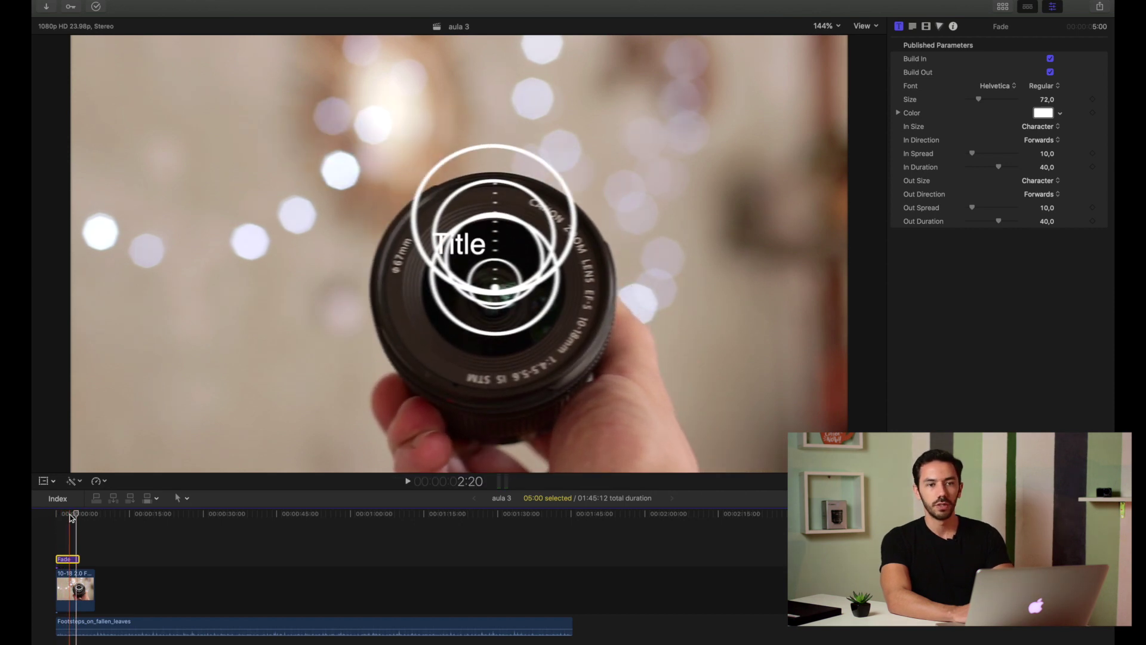
pyautogui.click(70, 515)
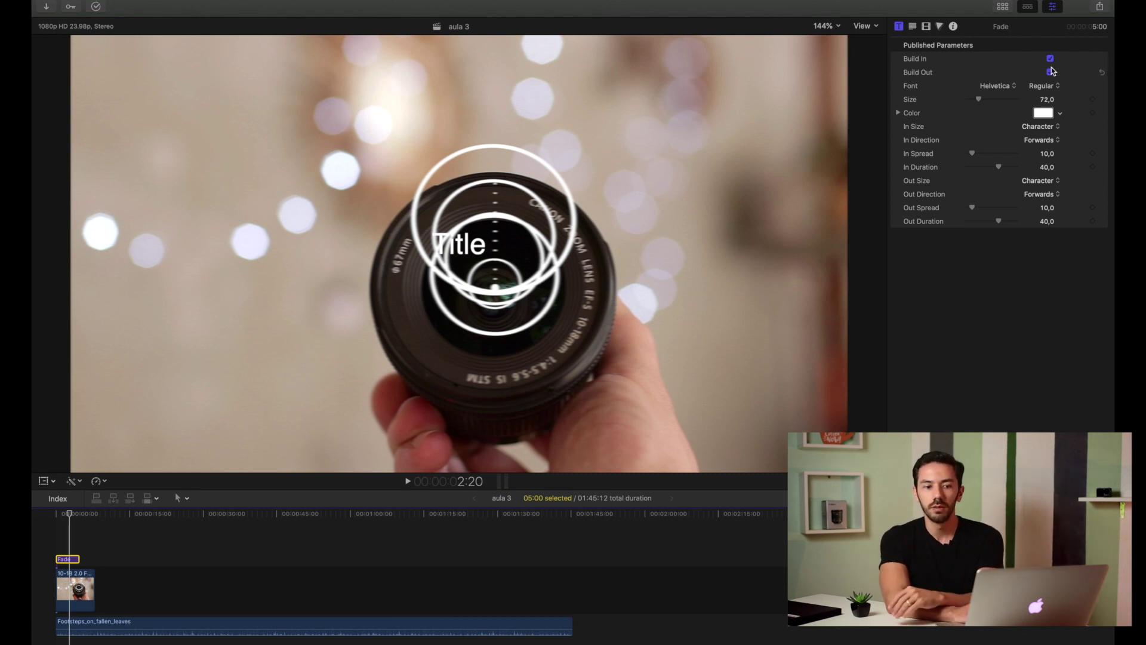
# Step: Compare the Fade title's published parameters, text formatting and video properties, including its position, rotation and scale controls
pyautogui.click(912, 26)
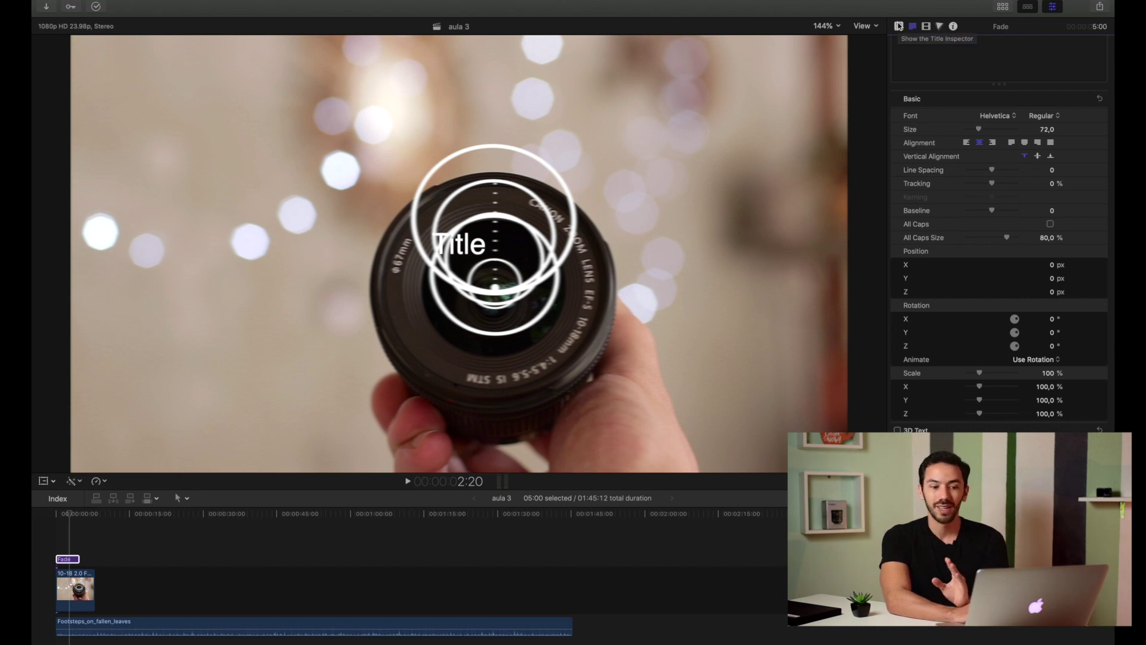
pyautogui.click(899, 26)
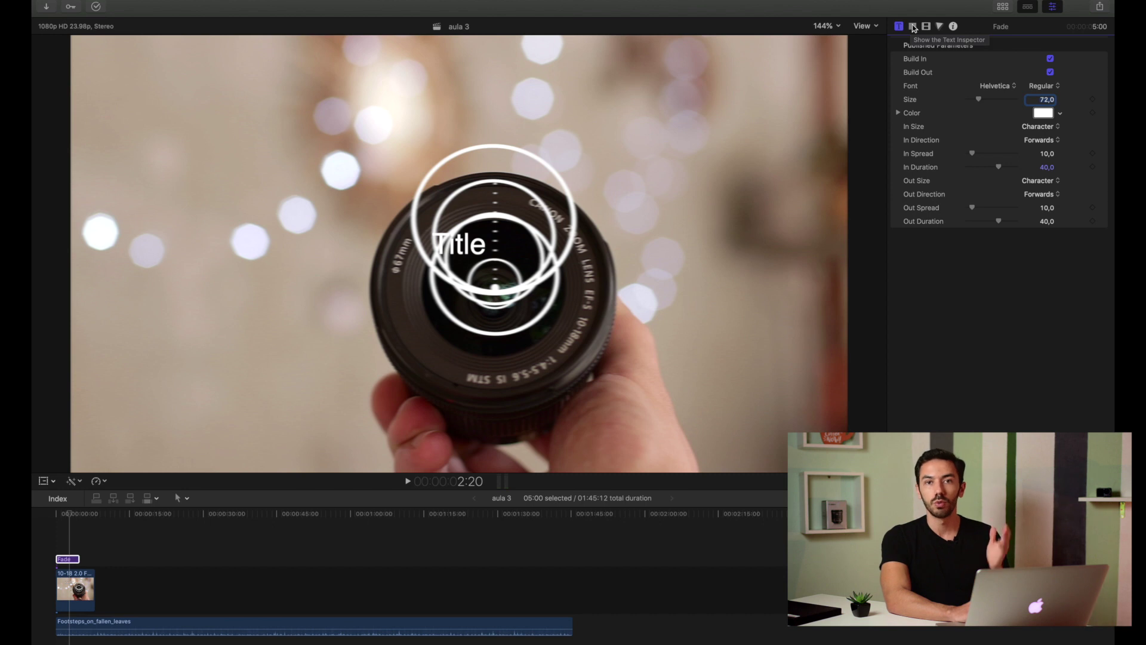
pyautogui.click(912, 27)
pyautogui.scroll(3, 987, 192)
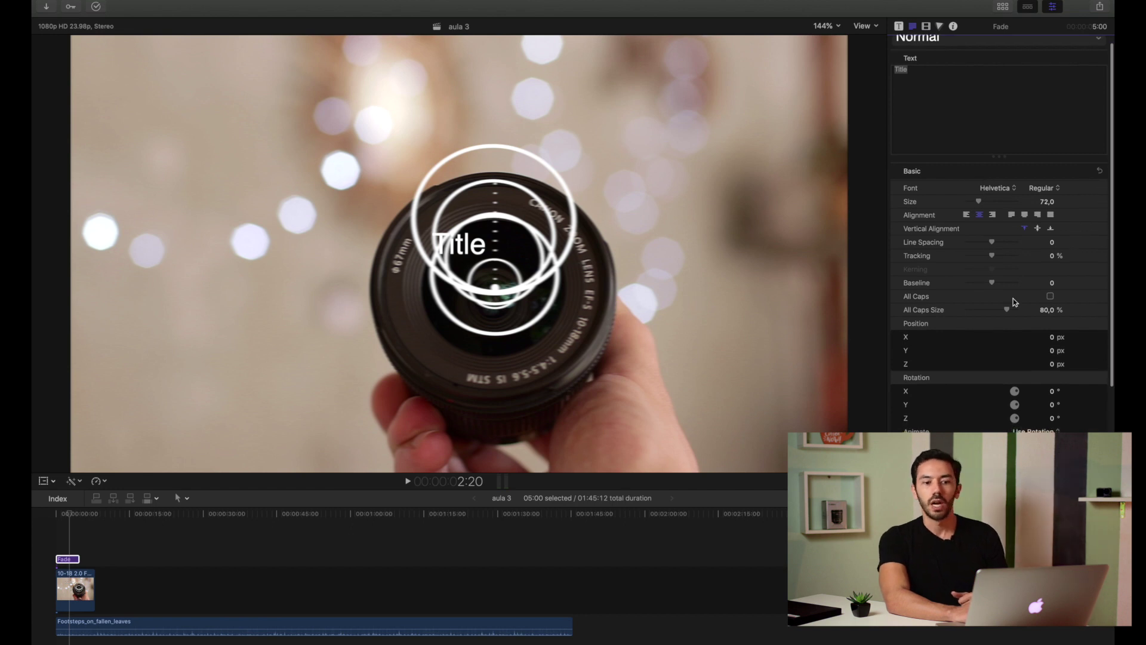
pyautogui.scroll(-1, 1033, 262)
pyautogui.scroll(-1, 1033, 266)
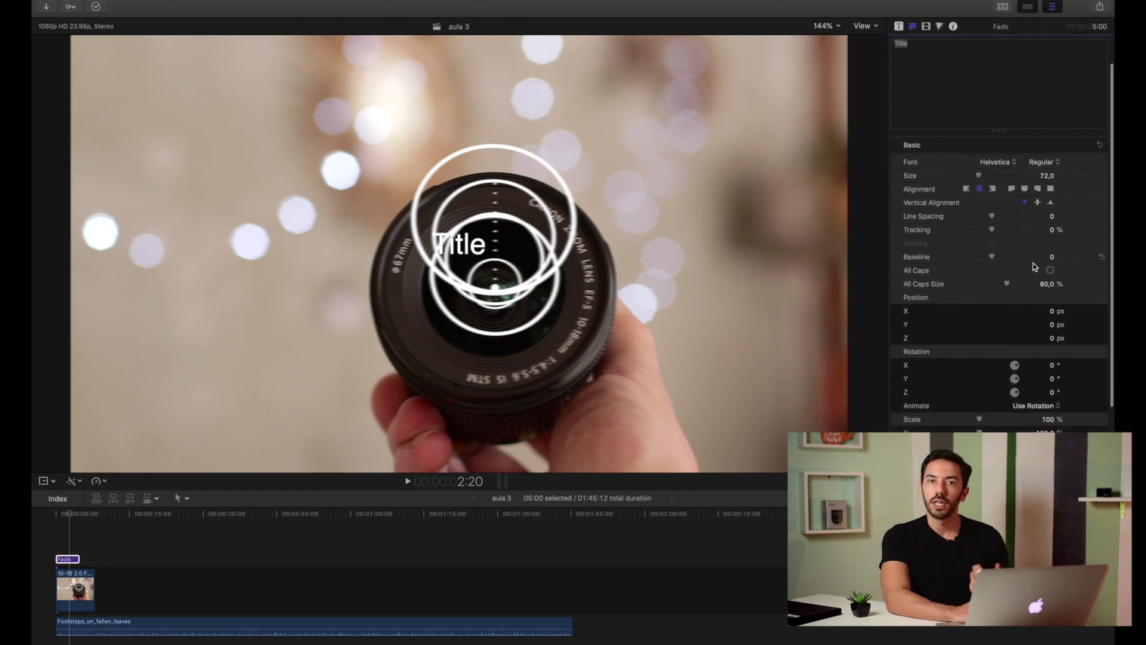
pyautogui.scroll(-3, 1035, 266)
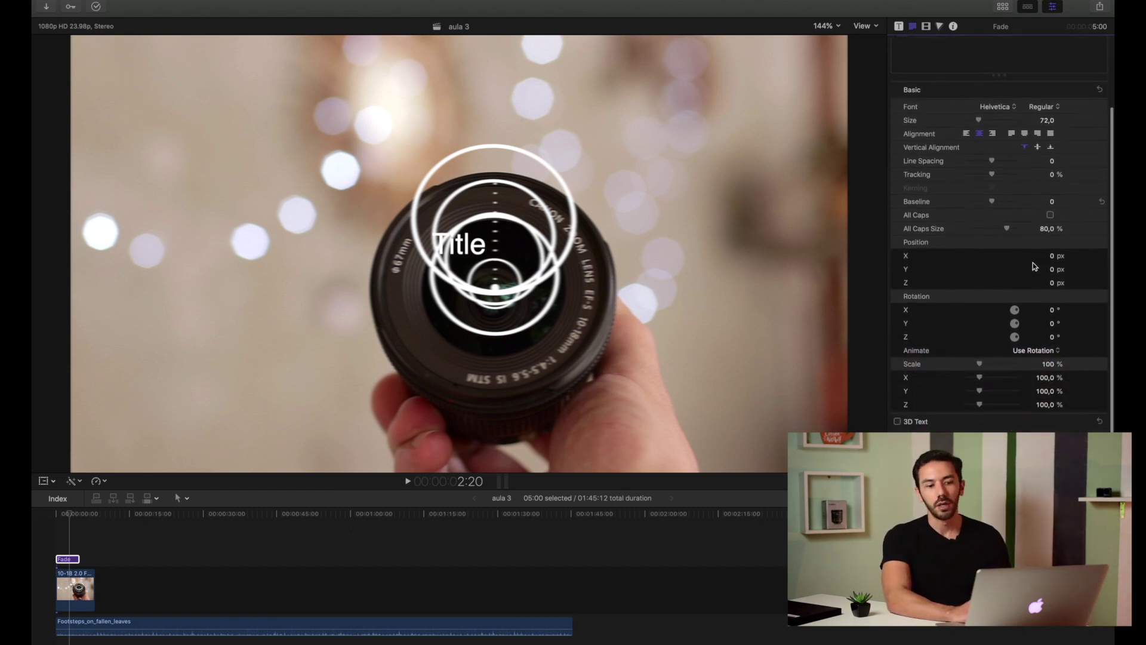
pyautogui.click(924, 25)
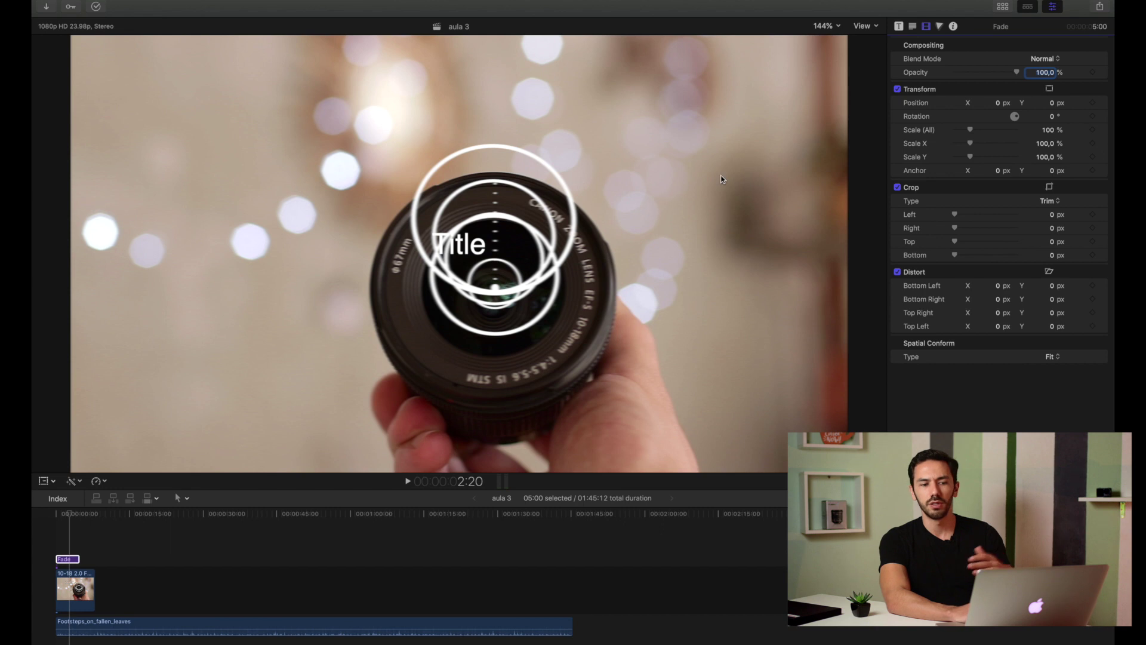
pyautogui.click(914, 26)
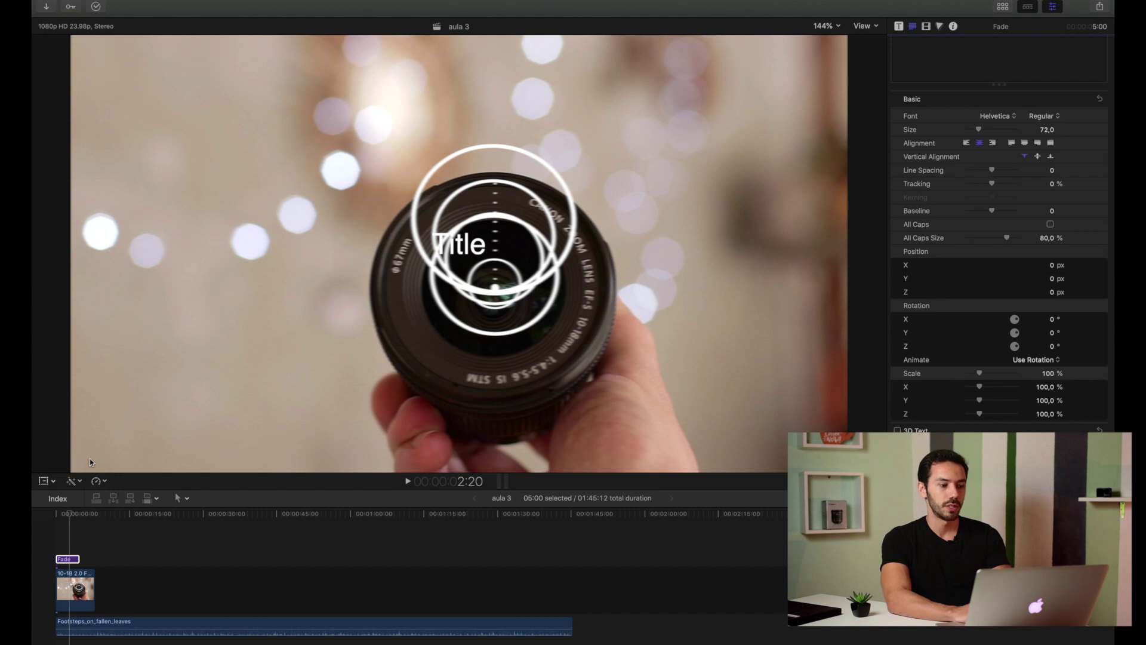
# Step: Try moving the Fade title around the frame with the onscreen Transform controls and return it to its original place
pyautogui.click(44, 481)
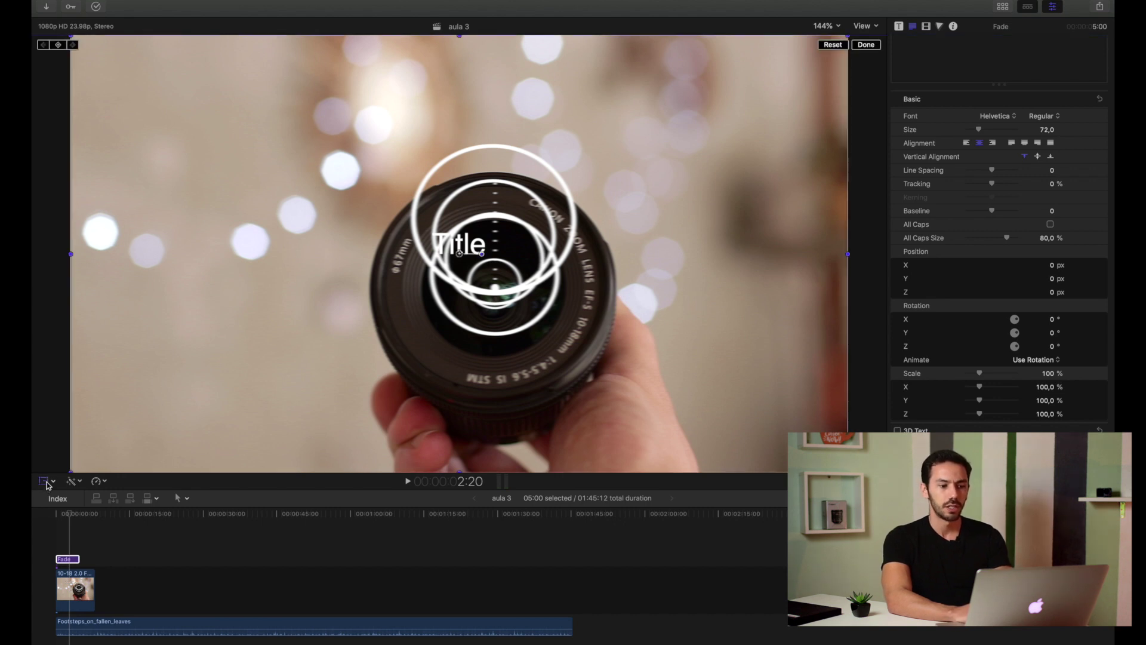
pyautogui.moveTo(460, 255); pyautogui.dragTo(561, 295)
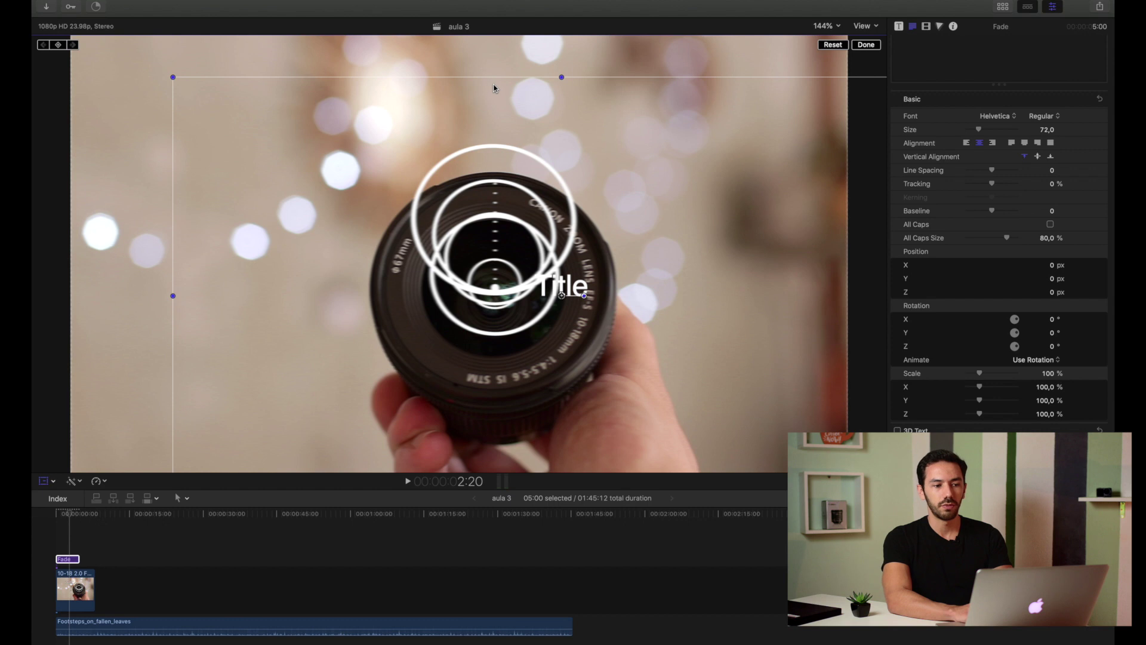
pyautogui.moveTo(564, 297); pyautogui.dragTo(757, 315)
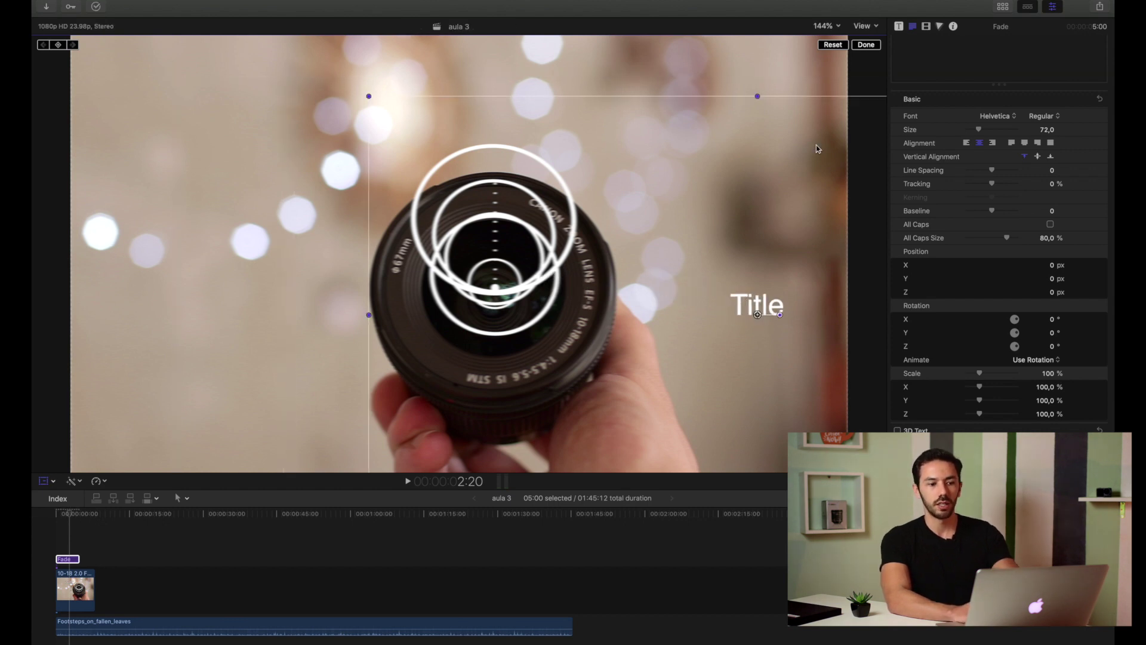
pyautogui.moveTo(757, 311); pyautogui.dragTo(411, 244)
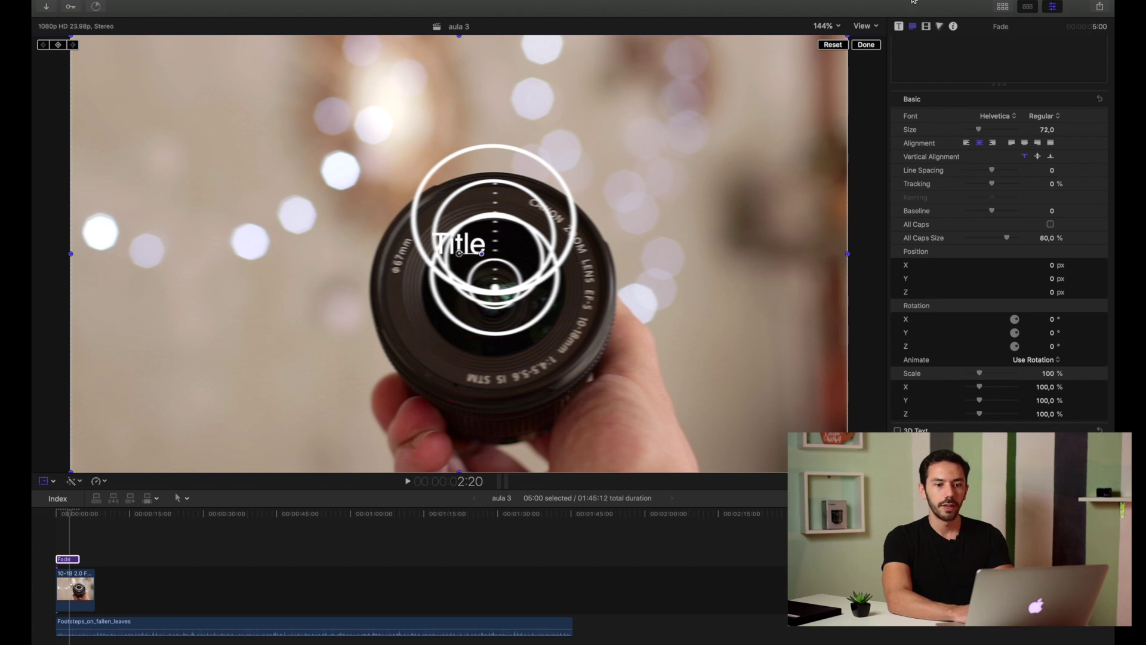
# Step: Shift the Fade title's text horizontally by setting its X position to 41.02 px in the text formatting
pyautogui.moveTo(1051, 265)
pyautogui.mouseDown()
pyautogui.moveTo(1039, 265)
pyautogui.moveTo(1061, 265)
pyautogui.moveTo(1027, 267)
pyautogui.moveTo(1050, 265)
pyautogui.mouseUp()
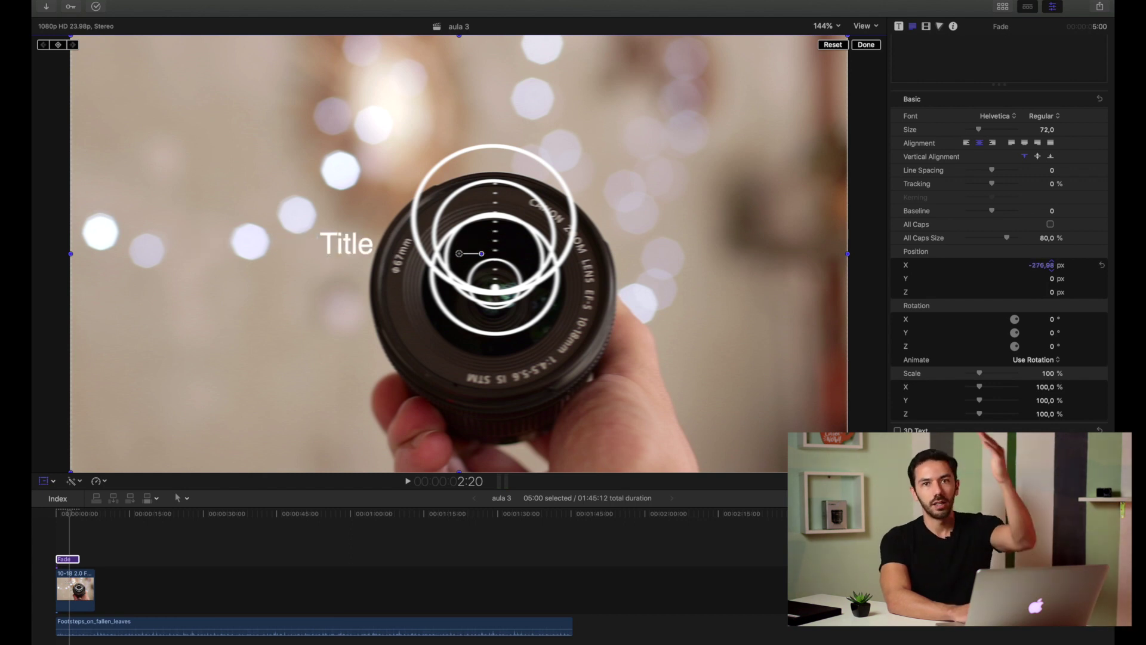
pyautogui.moveTo(1051, 265); pyautogui.dragTo(1050, 265)
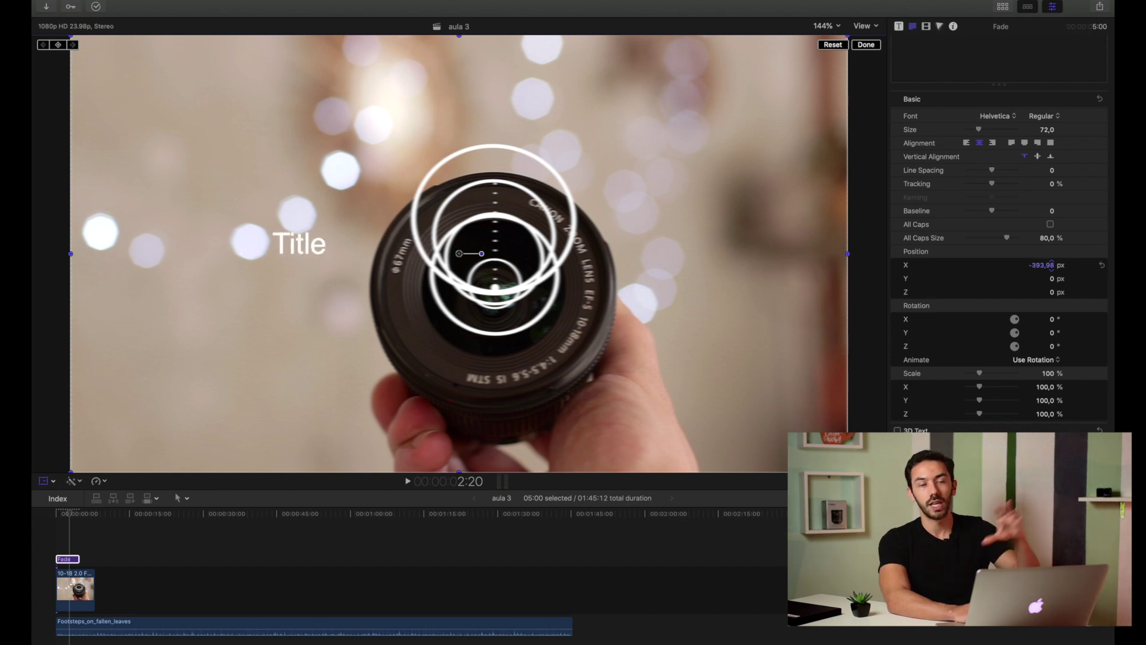
pyautogui.moveTo(1050, 265); pyautogui.dragTo(1050, 265)
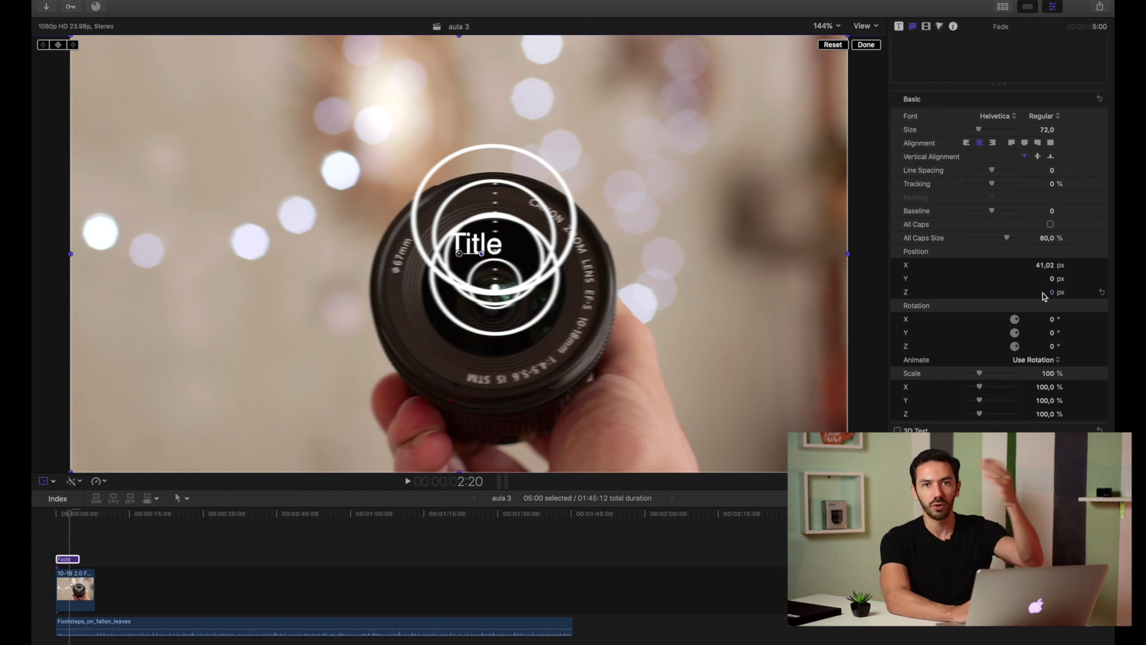
pyautogui.click(67, 558)
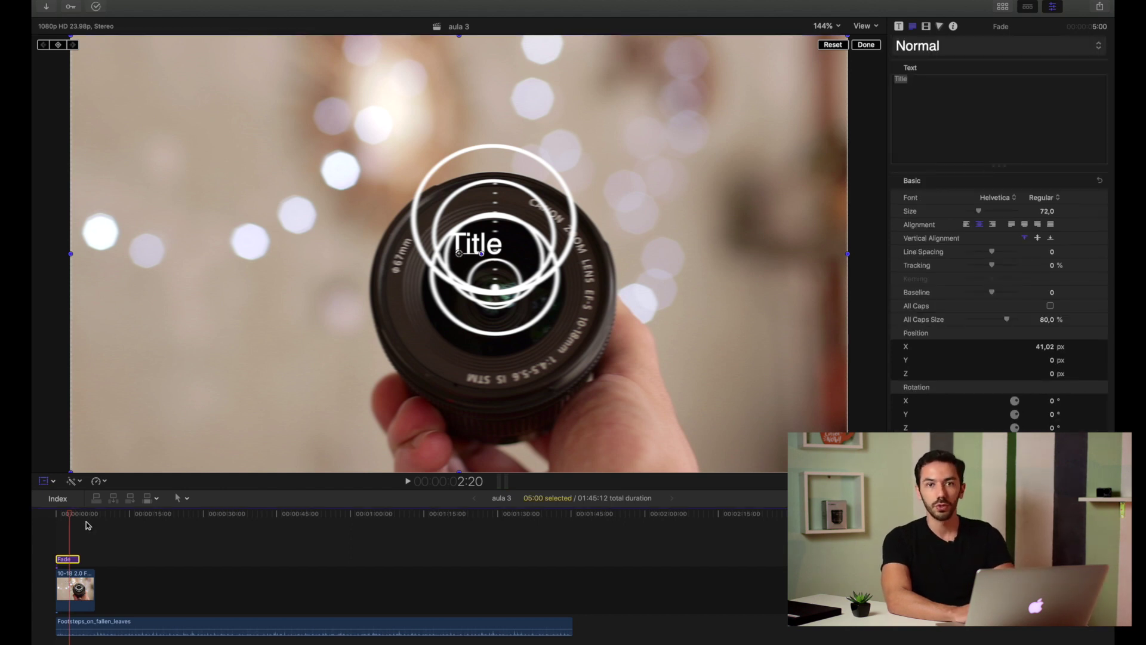
# Step: Add a Color Wheels correction to the 10-18 2.0 Final video clip, raising the master brightness and tinting the midtones orange
pyautogui.click(71, 582)
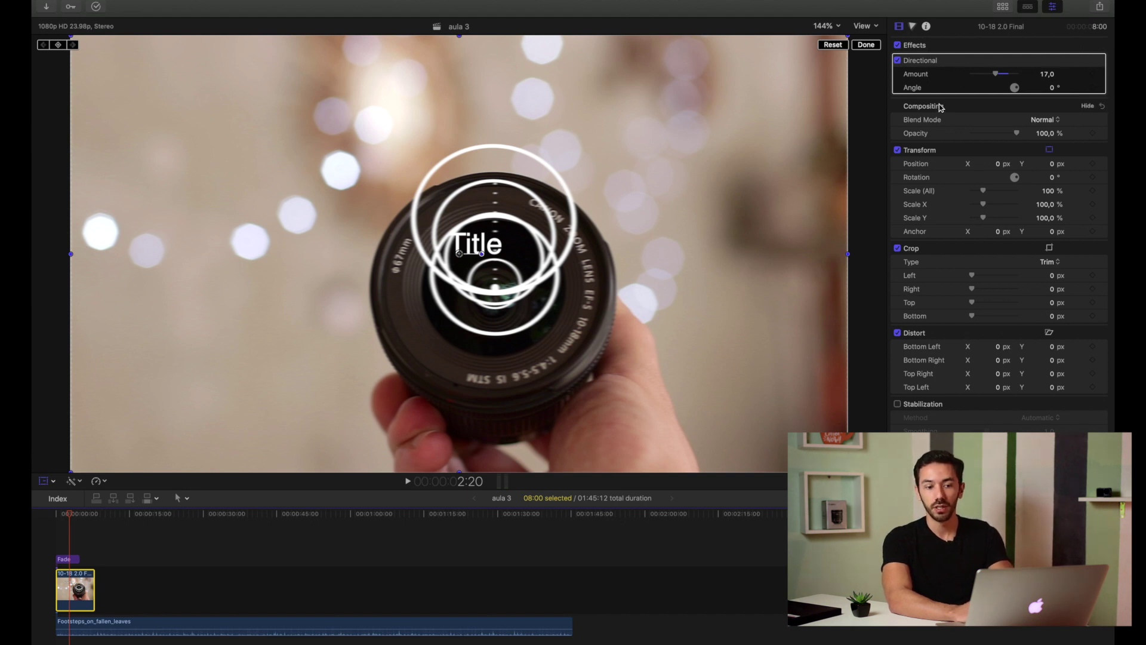
pyautogui.click(913, 26)
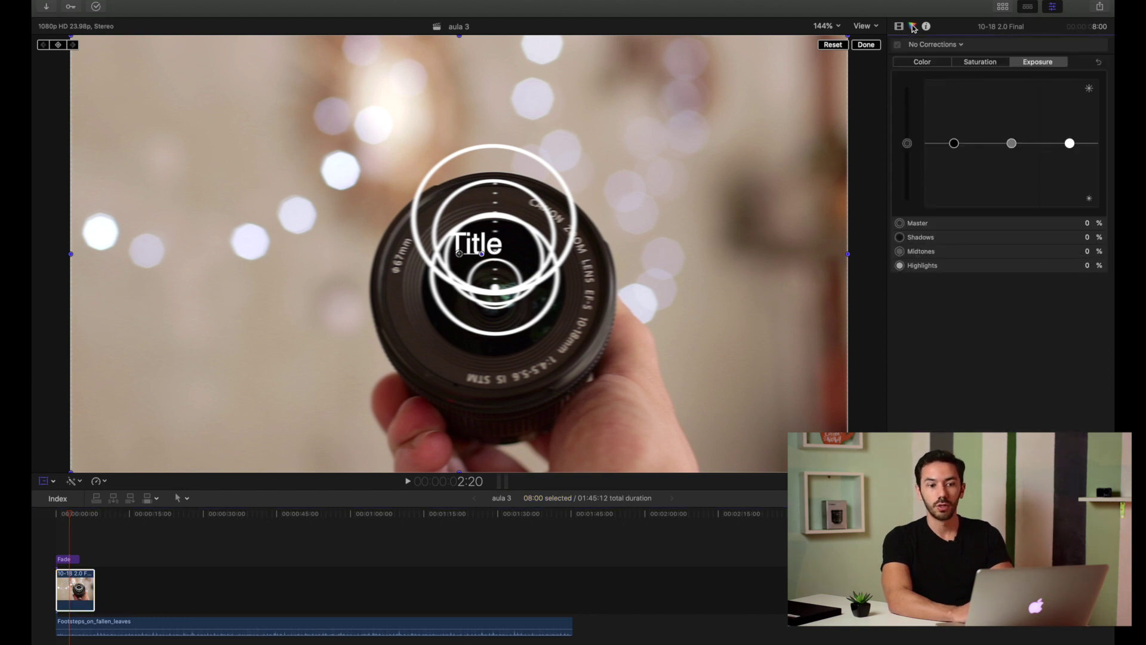
pyautogui.click(938, 45)
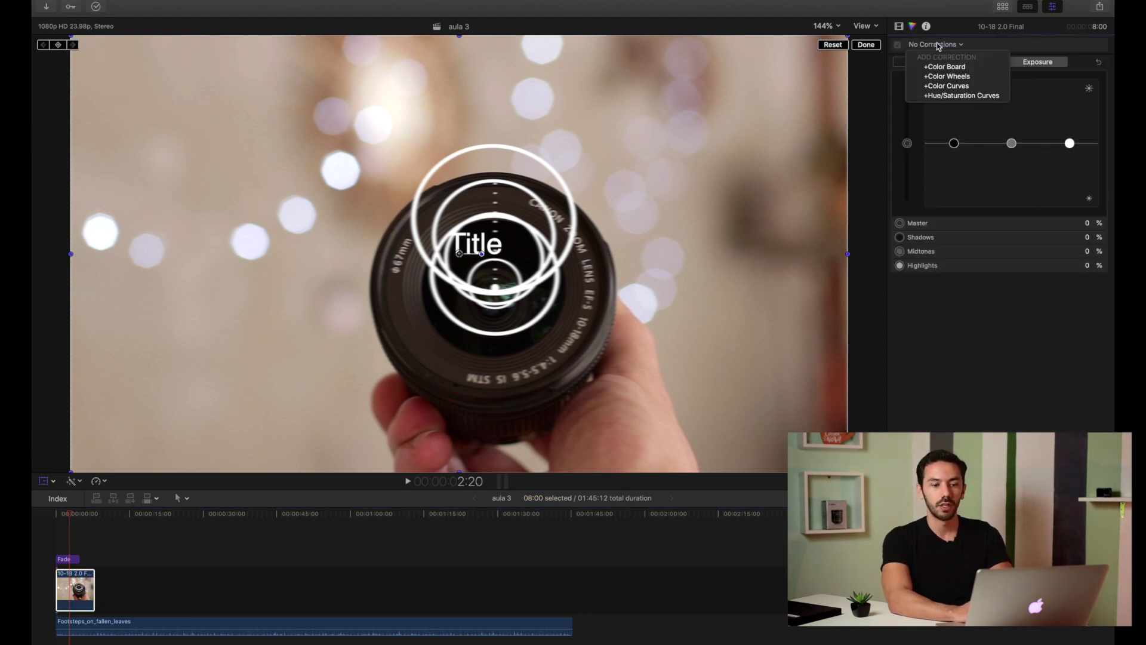
pyautogui.click(994, 75)
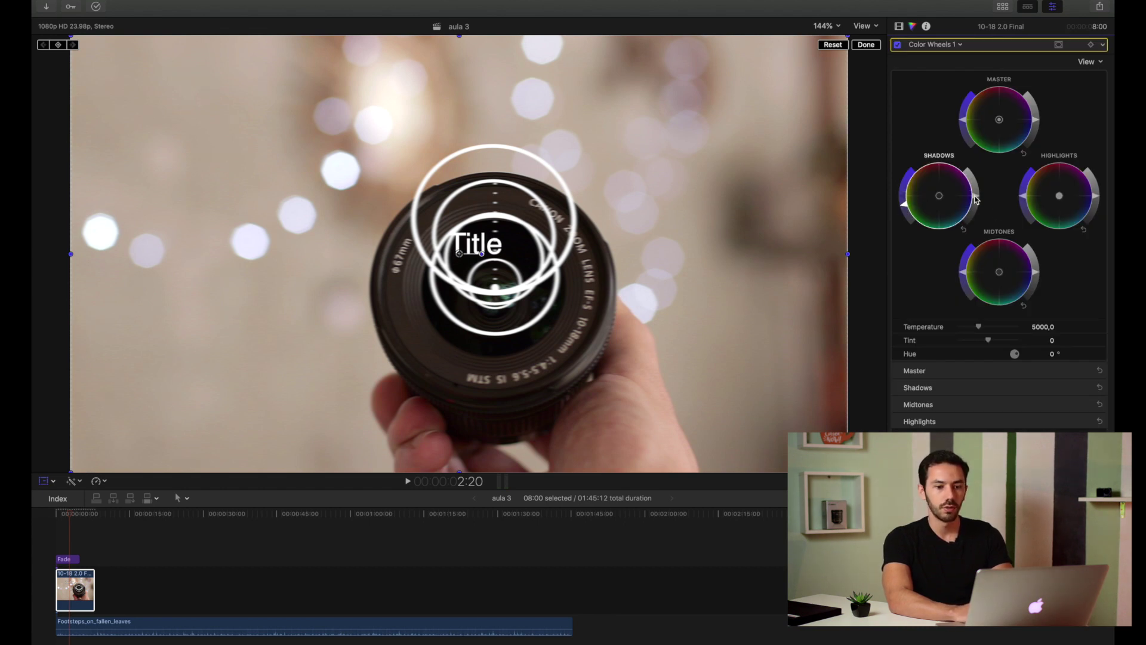
pyautogui.moveTo(1035, 125); pyautogui.dragTo(1034, 104)
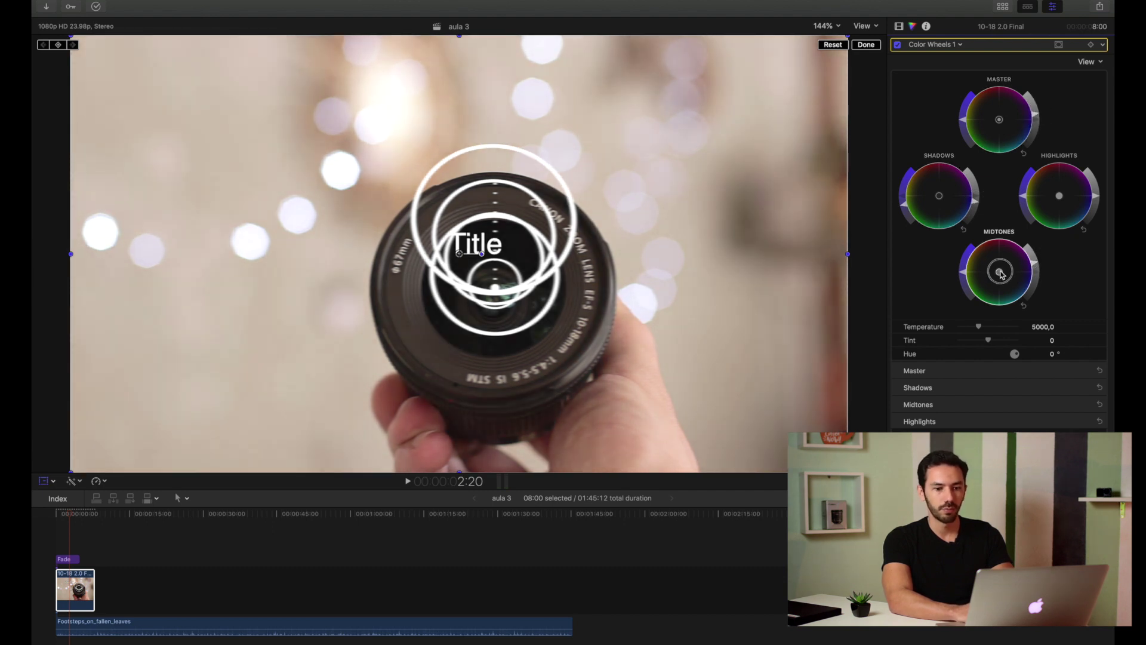
pyautogui.moveTo(999, 272); pyautogui.dragTo(942, 206)
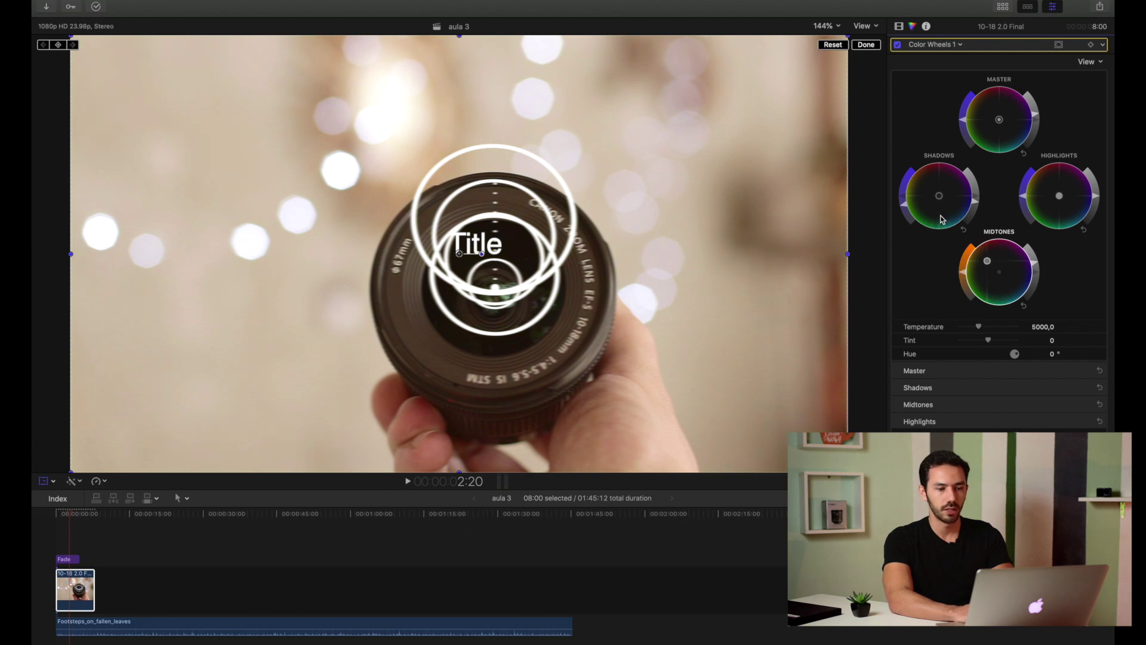
# Step: Switch the Color Wheels 1 correction off and on to compare the video clip with and without it, leaving it enabled
pyautogui.click(899, 26)
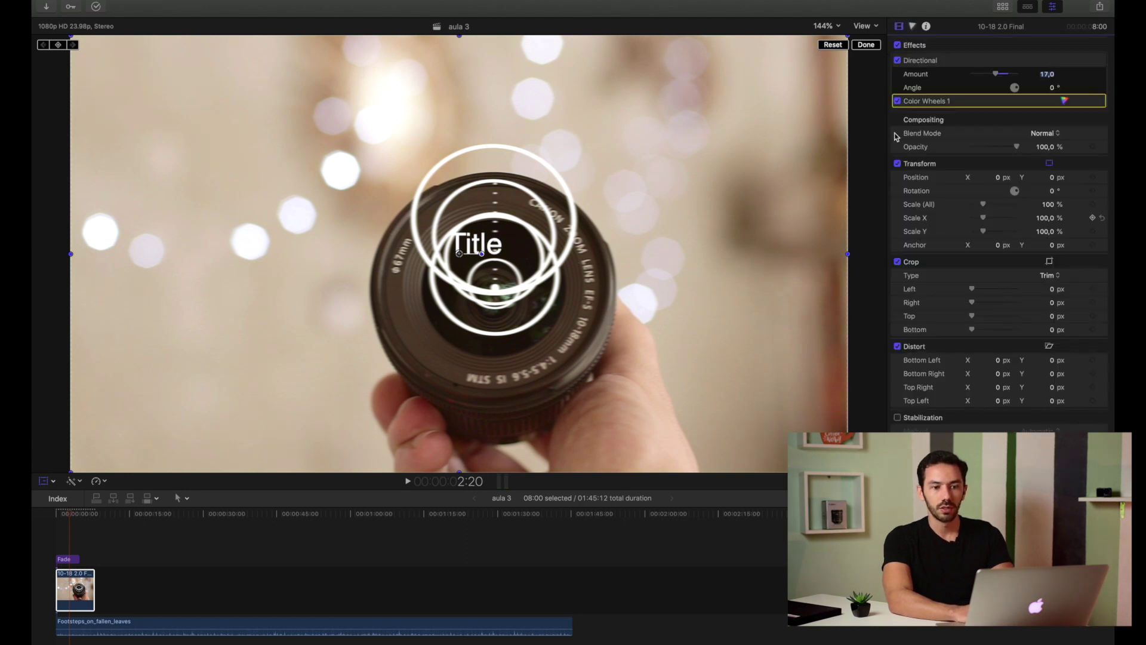
pyautogui.click(898, 102)
pyautogui.click(898, 102)
pyautogui.click(897, 102)
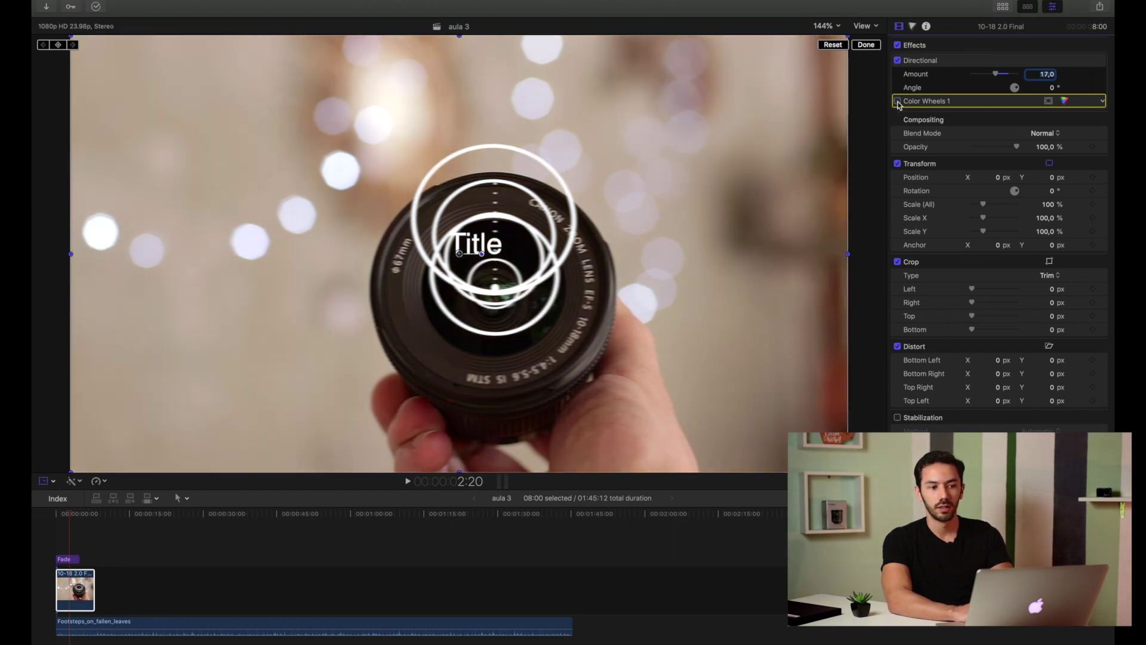
pyautogui.click(898, 102)
pyautogui.click(898, 102)
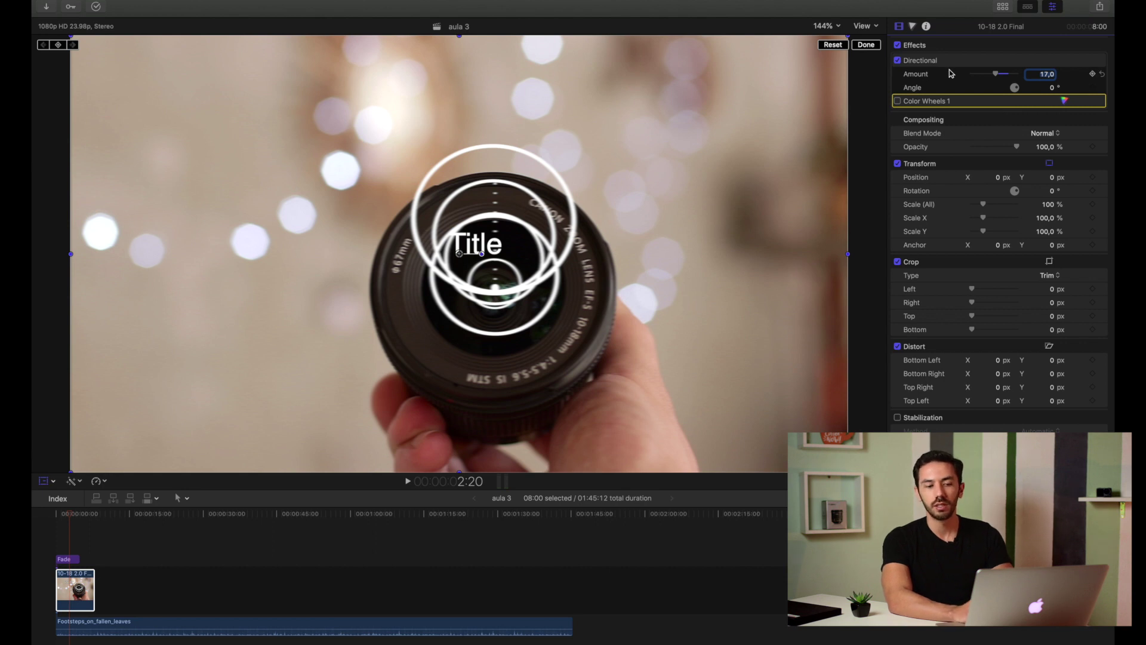
pyautogui.click(898, 101)
# Step: Show the video clip's colour wheels and list the corrections that can be added
pyautogui.click(913, 27)
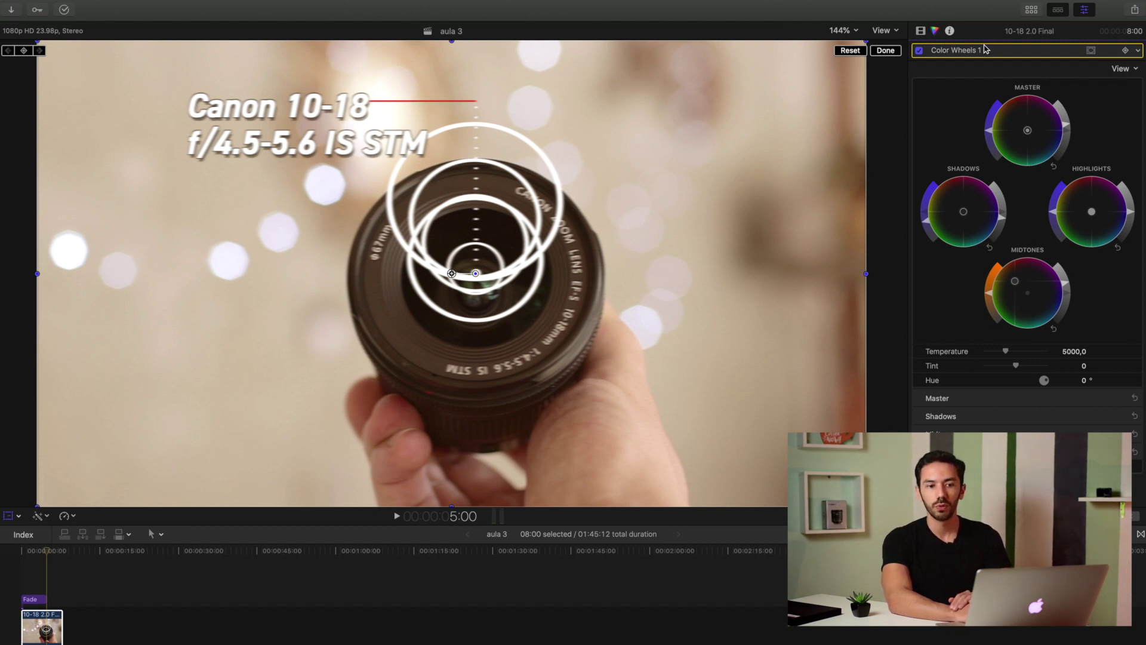
pyautogui.click(985, 49)
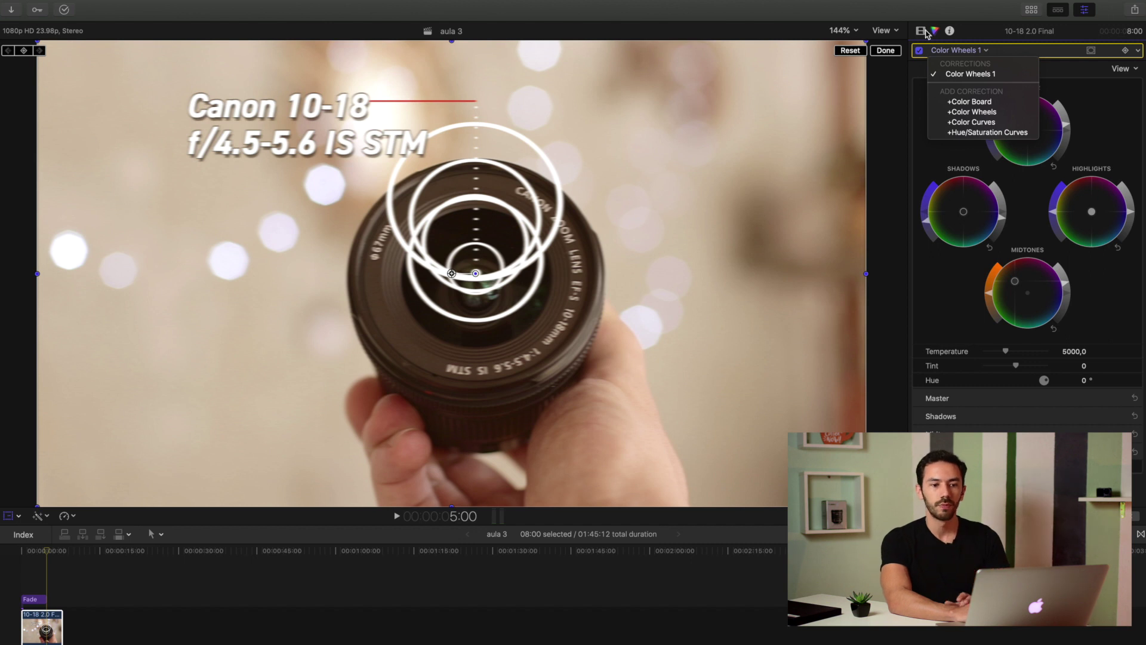
# Step: Set the video clip's Directional blur to an amount of 32 and an angle of 88°
pyautogui.click(922, 31)
pyautogui.click(967, 70)
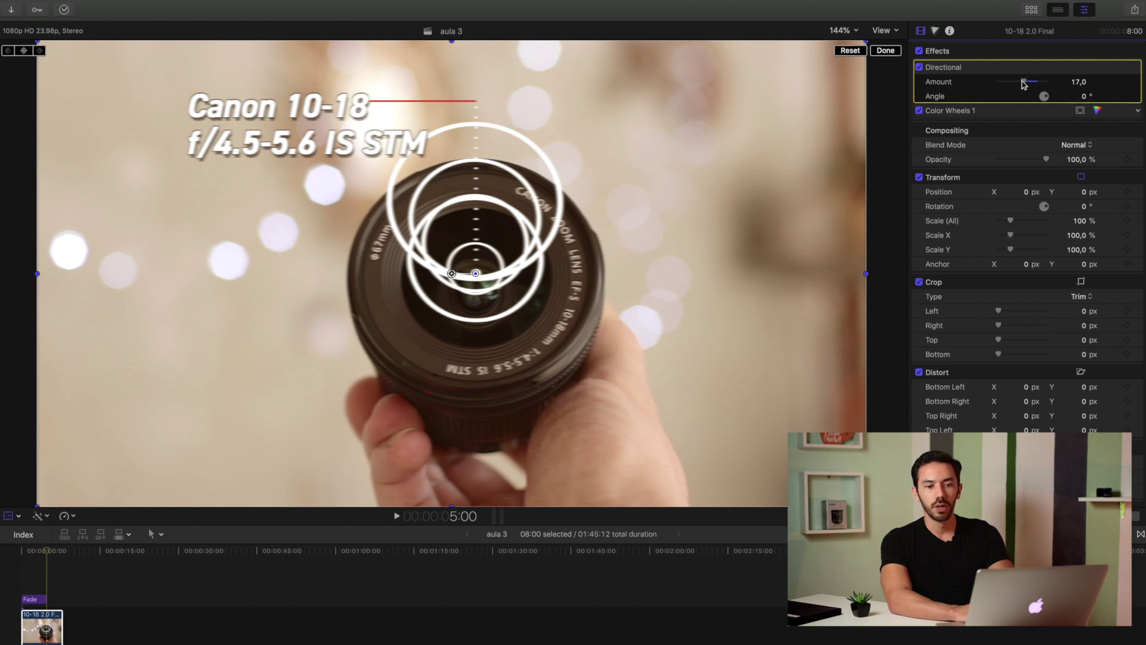
pyautogui.moveTo(1025, 85); pyautogui.dragTo(1073, 86)
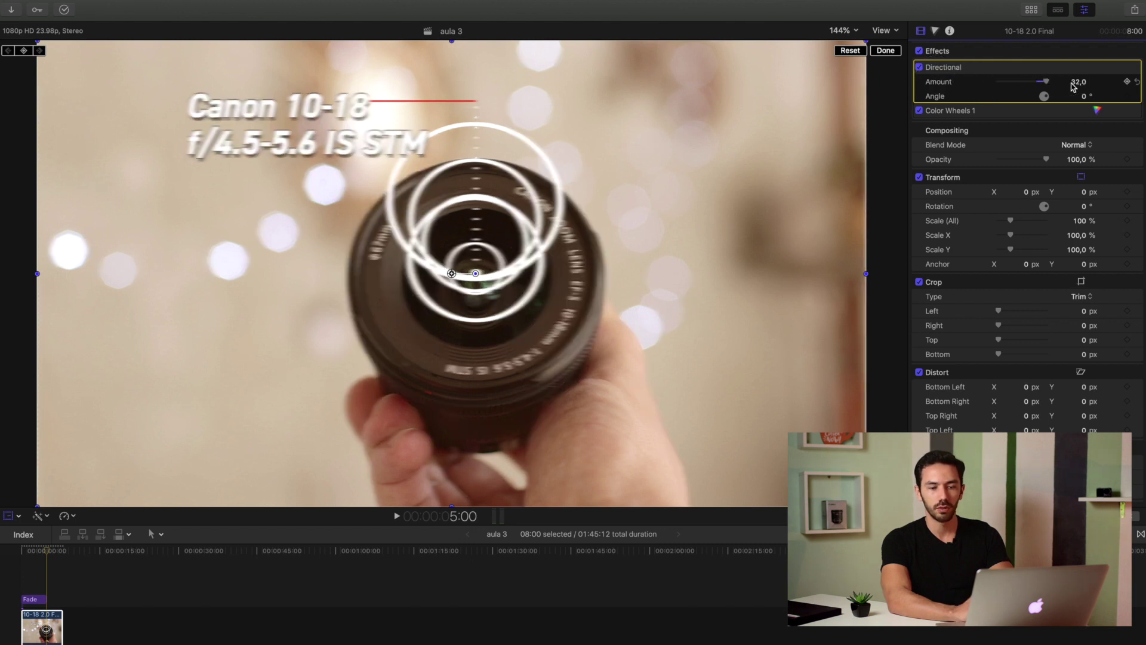
pyautogui.moveTo(1085, 97)
pyautogui.mouseDown()
pyautogui.moveTo(1131, 97)
pyautogui.moveTo(1069, 96)
pyautogui.moveTo(1084, 99)
pyautogui.mouseUp()
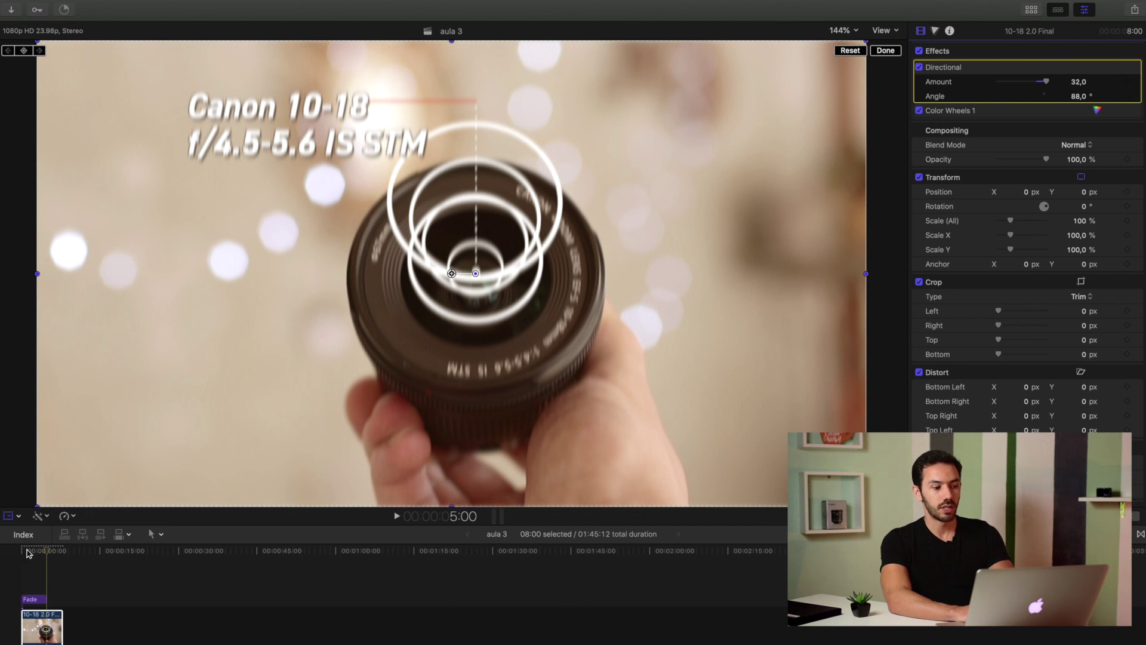
# Step: Review the Fade title's transform settings at the timeline start, and reselect the 10-18 2.0 Final clip
pyautogui.click(27, 552)
pyautogui.click(32, 598)
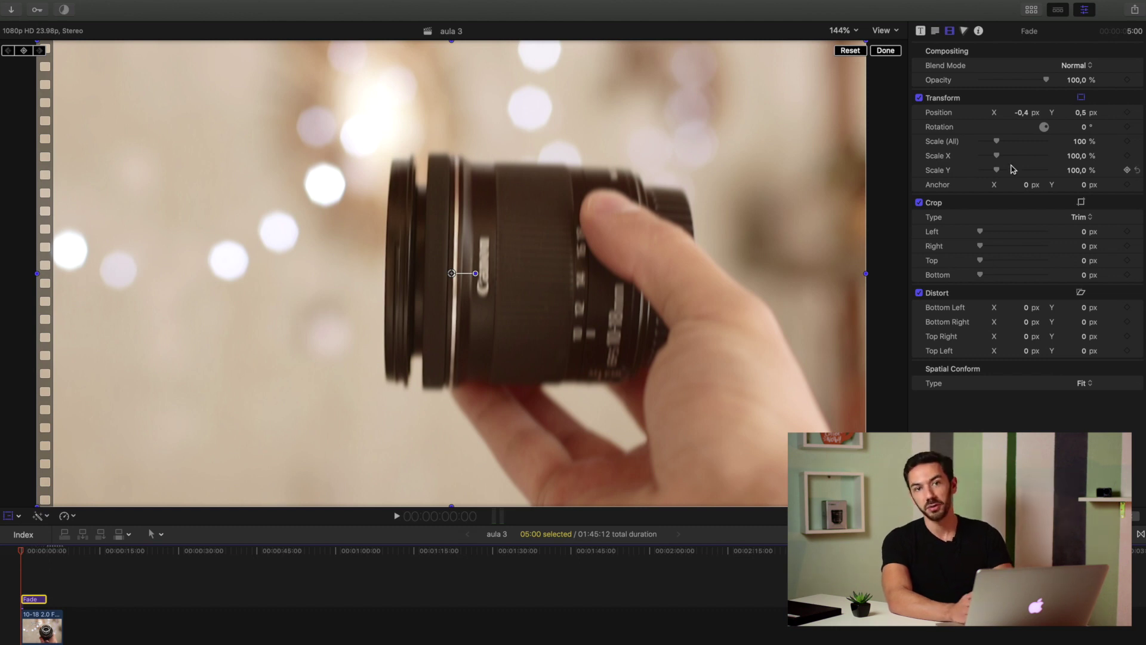
pyautogui.click(30, 637)
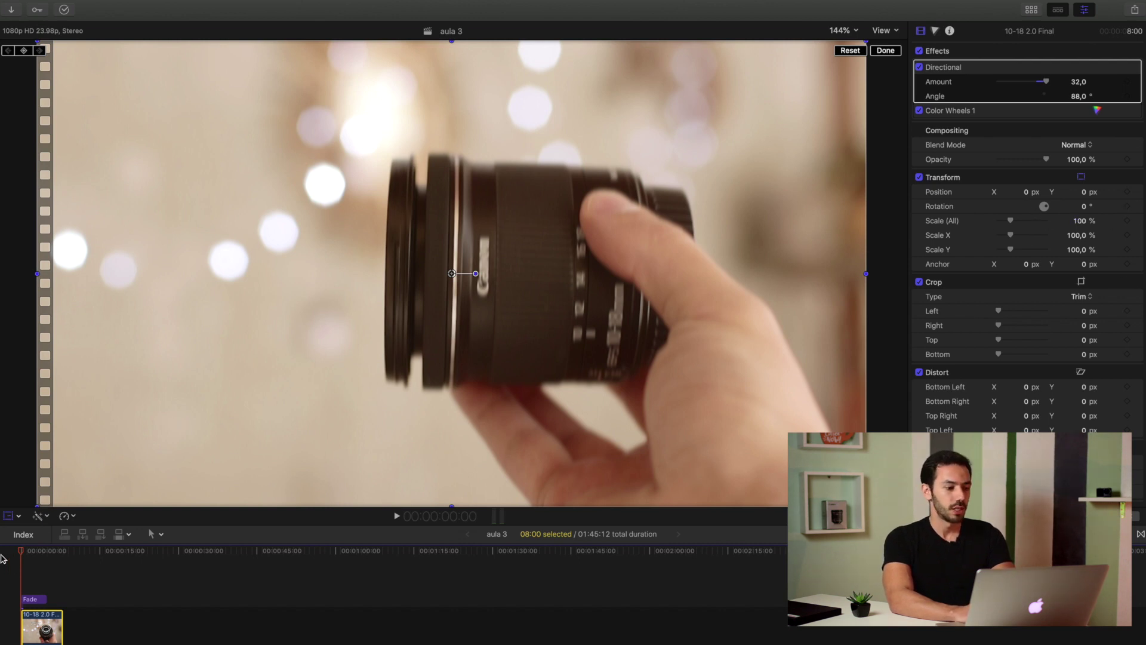
# Step: Try scaling the whole video clip to 216%, play it from the start, and reset its scale
pyautogui.moveTo(21, 554)
pyautogui.mouseDown()
pyautogui.moveTo(35, 553)
pyautogui.moveTo(21, 553)
pyautogui.mouseUp()
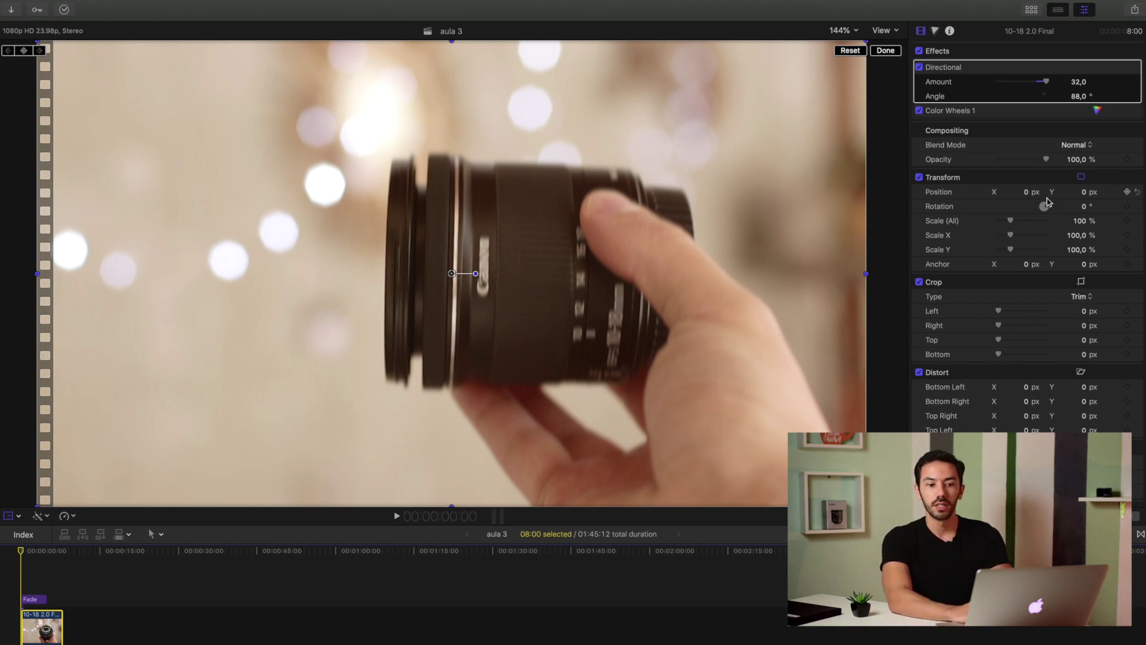
pyautogui.moveTo(1012, 224); pyautogui.dragTo(1027, 224)
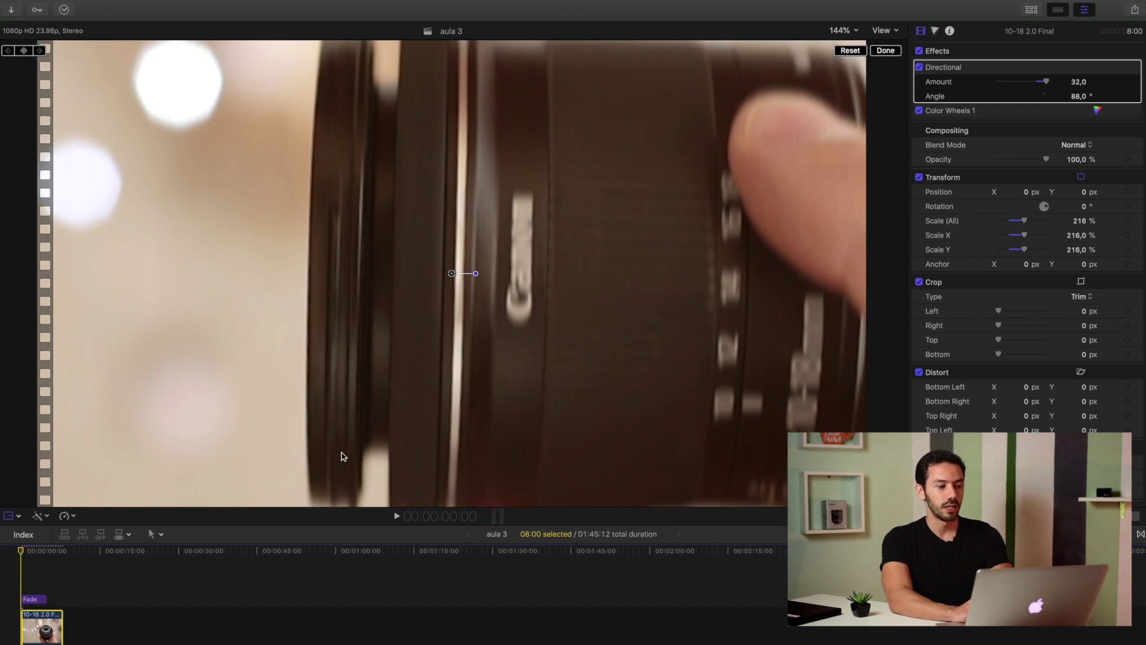
pyautogui.press('space')
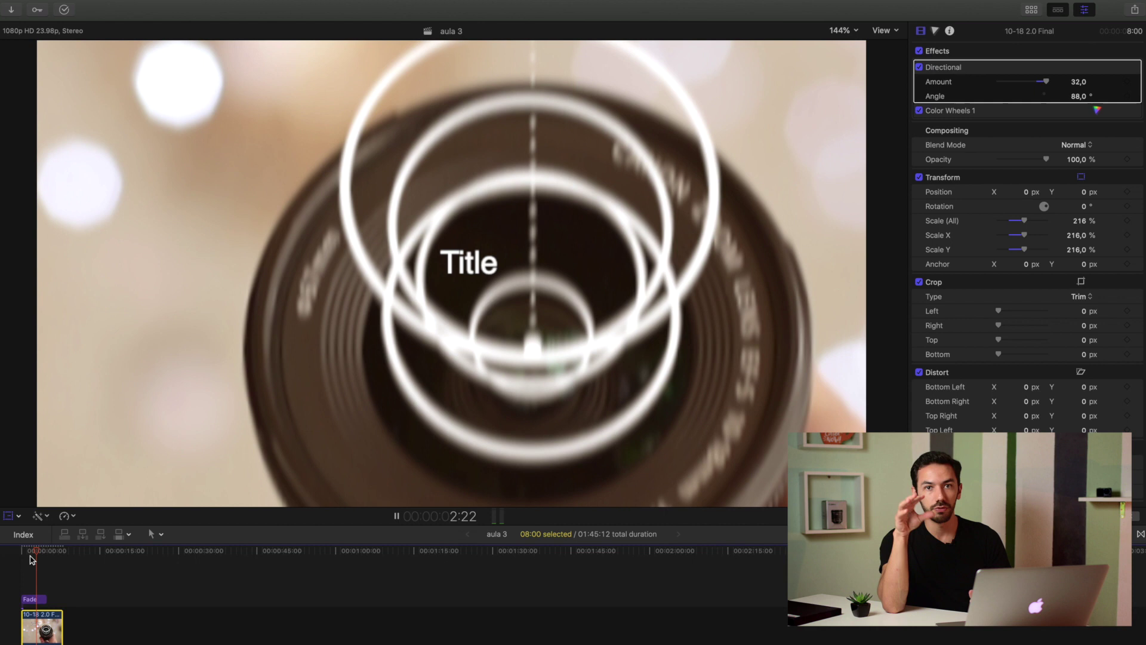
pyautogui.press('space')
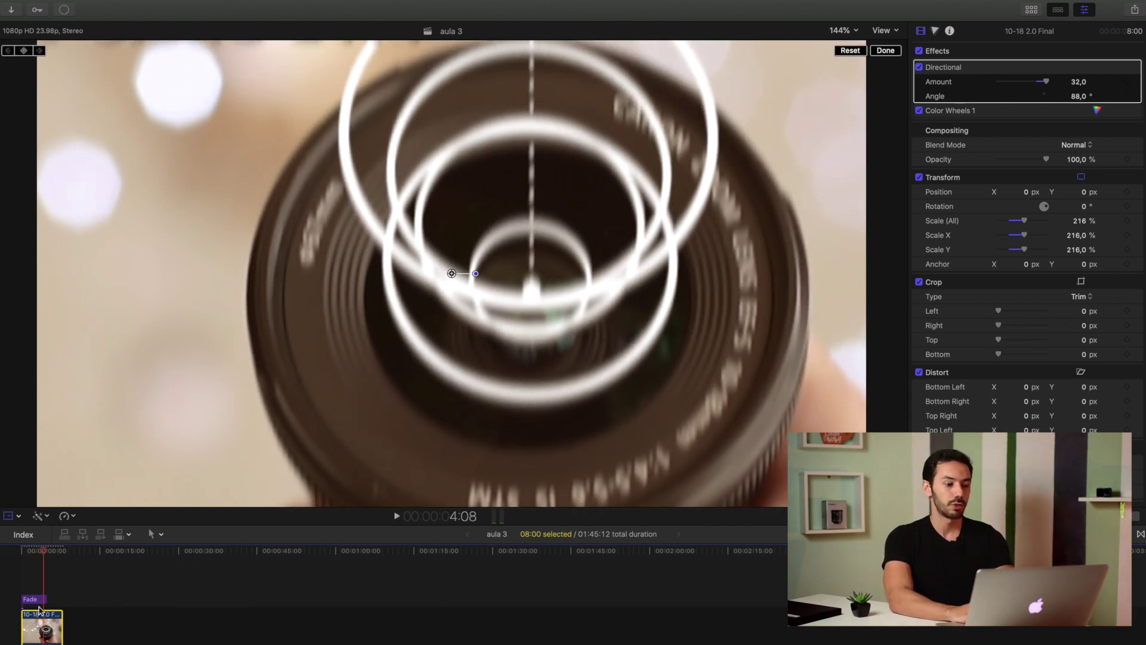
pyautogui.moveTo(47, 554); pyautogui.dragTo(20, 555)
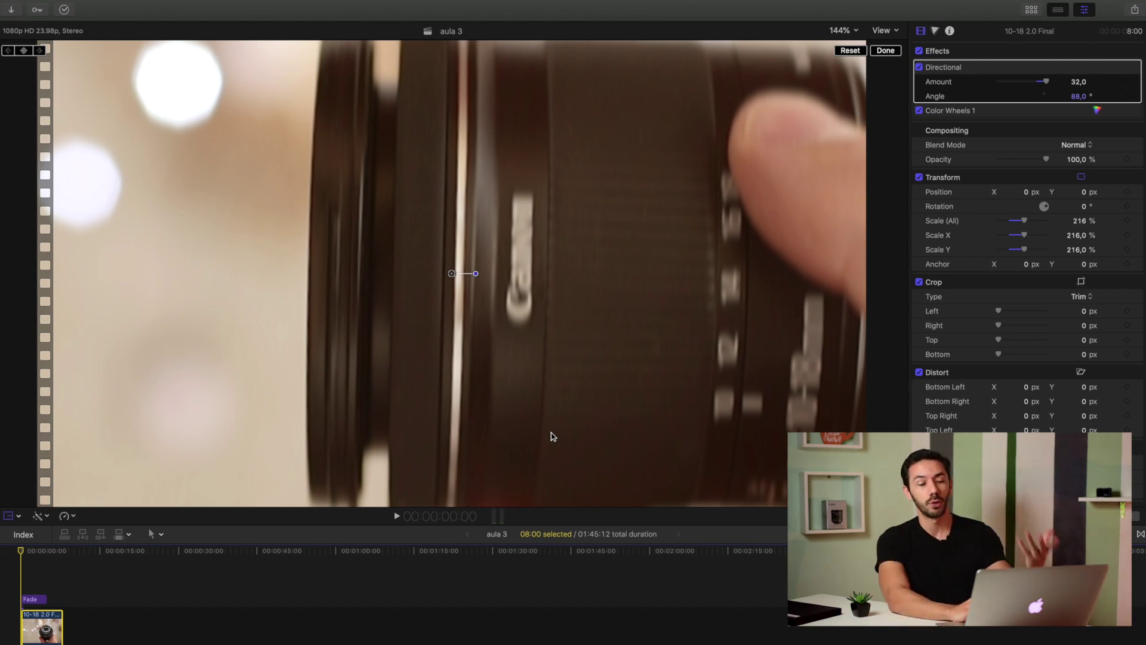
pyautogui.click(1137, 221)
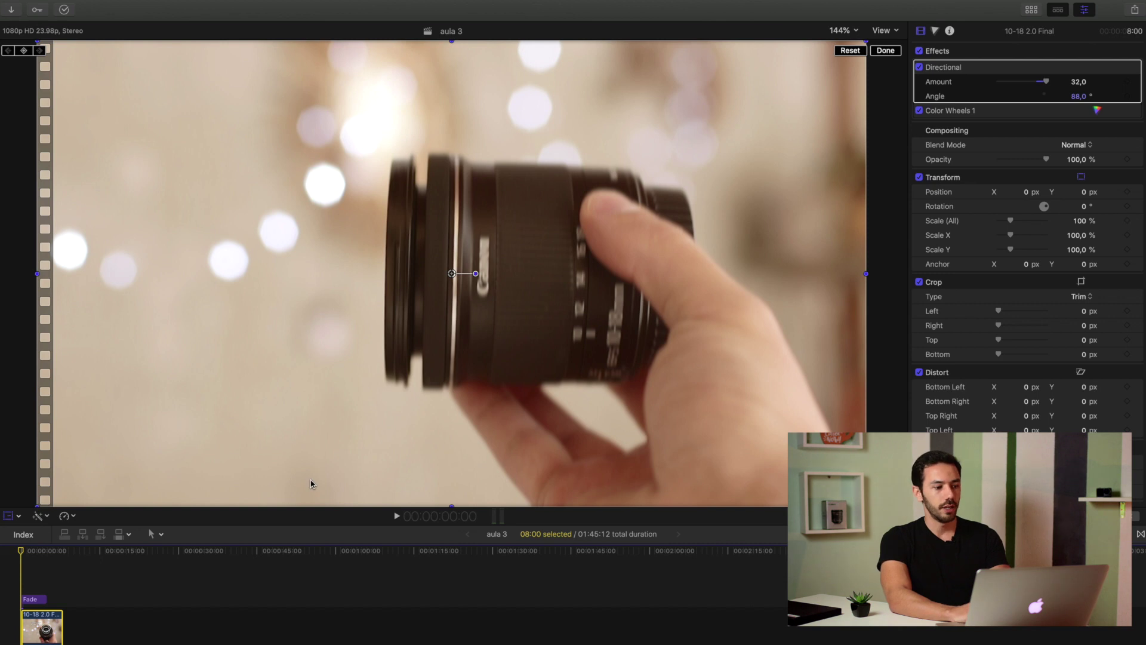
# Step: Hide the on-screen transform controls and disable the video clip's Directional effect
pyautogui.click(9, 519)
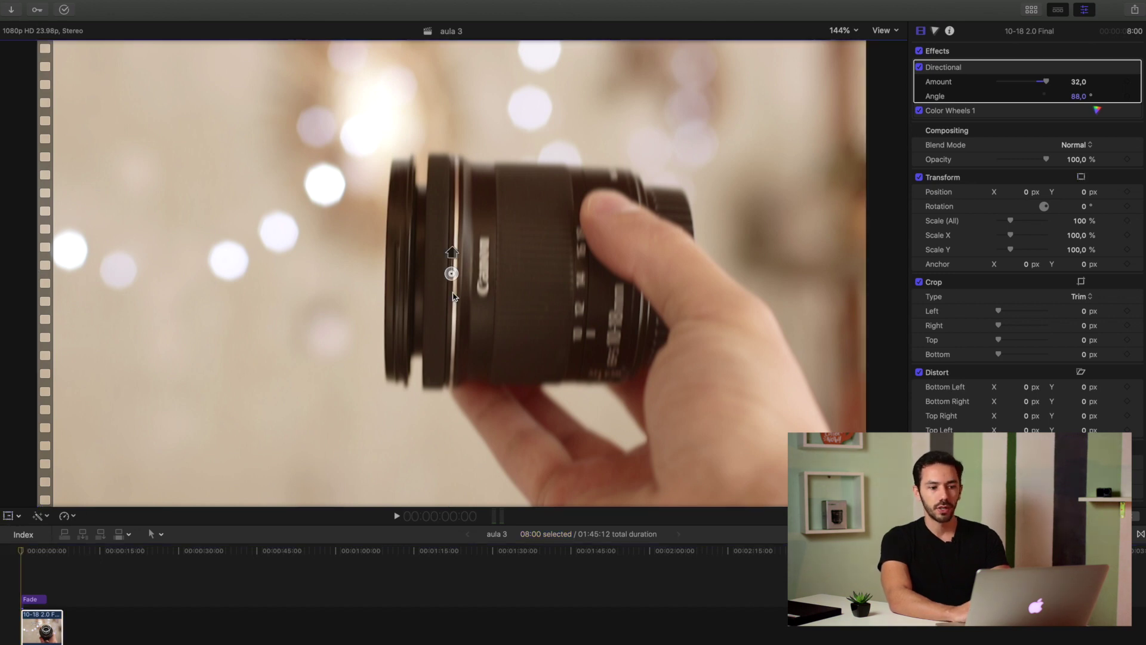
pyautogui.click(919, 67)
pyautogui.click(95, 609)
# Step: Add keyframes for Scale (All), Scale X and Scale Y at 100% at the start of the video clip
pyautogui.click(20, 553)
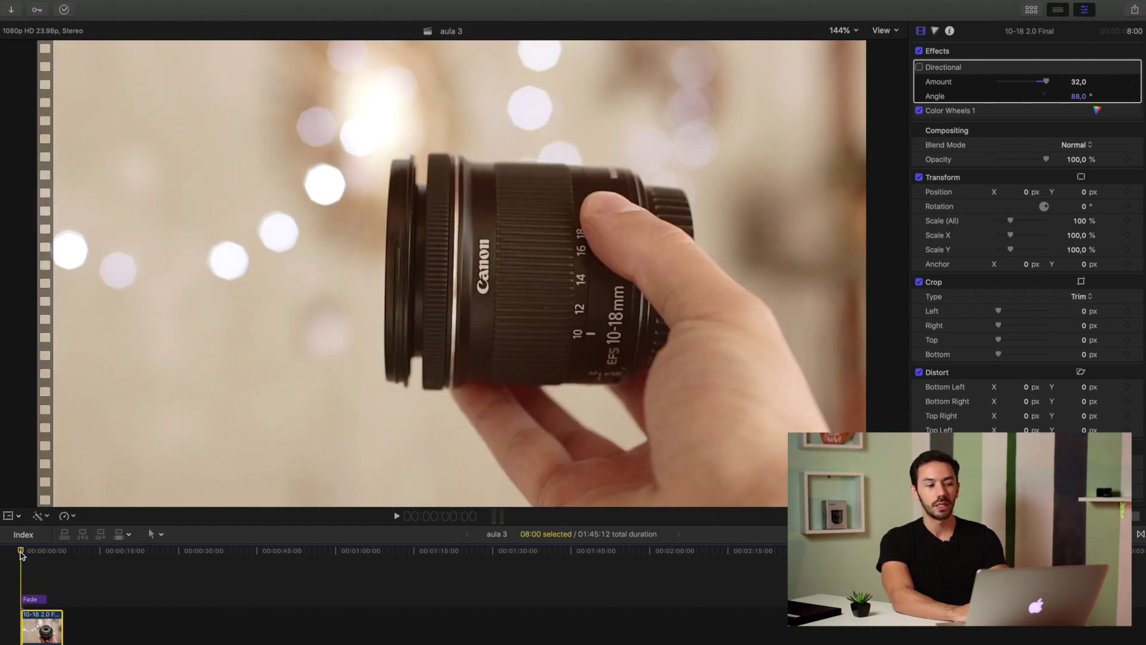
pyautogui.click(1127, 221)
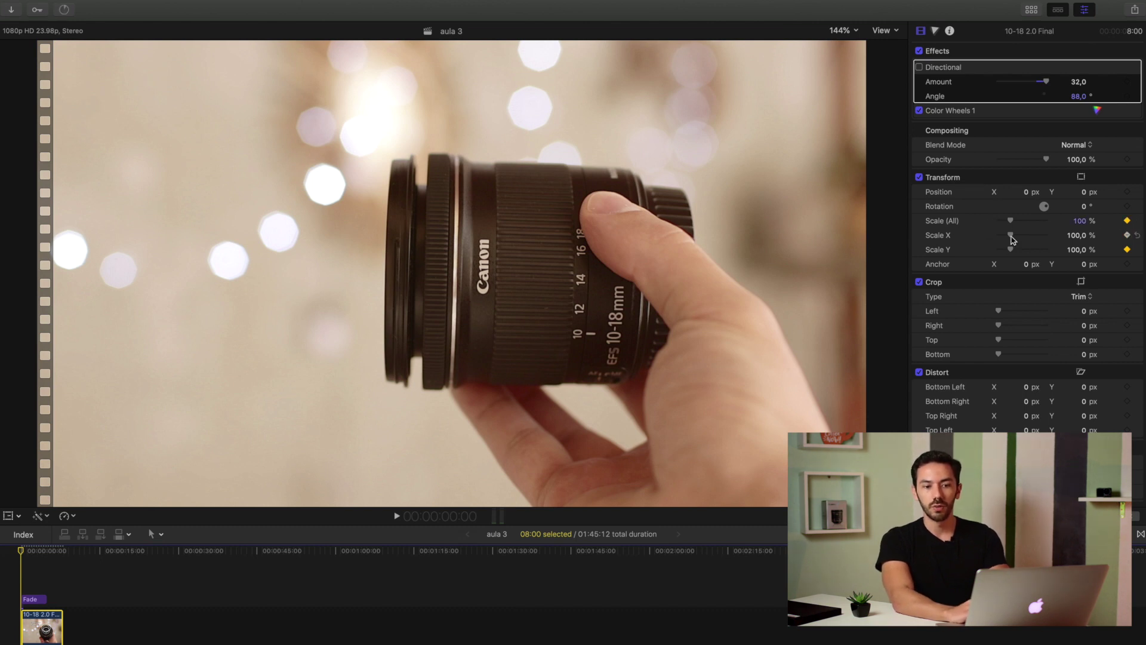
pyautogui.click(1128, 236)
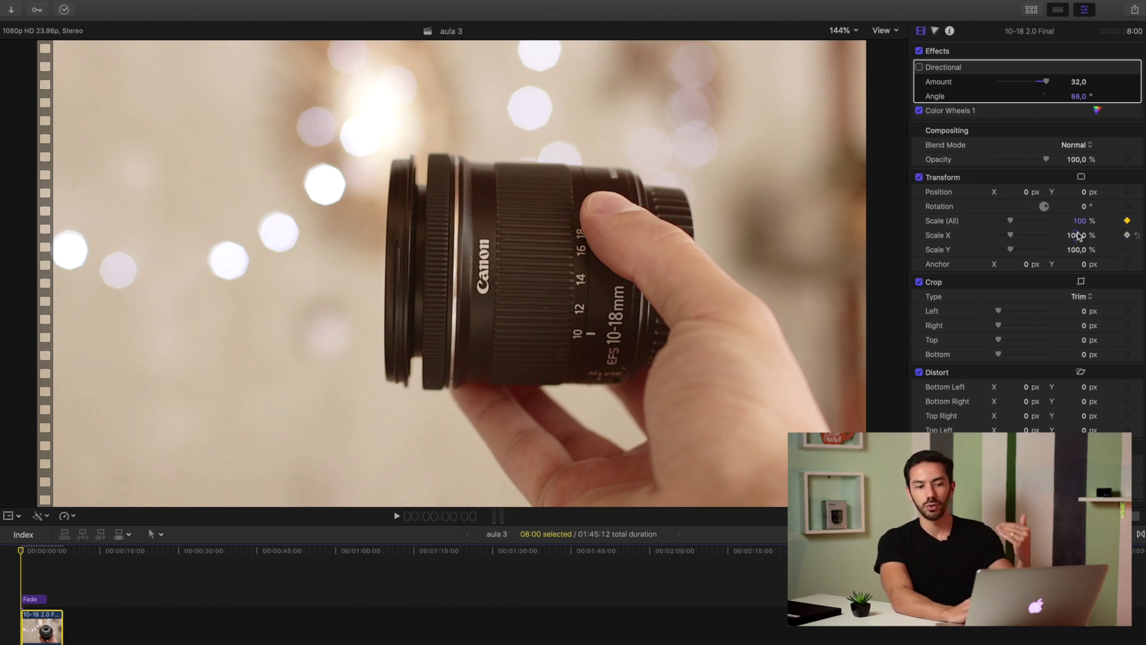
pyautogui.click(1127, 235)
pyautogui.click(1129, 249)
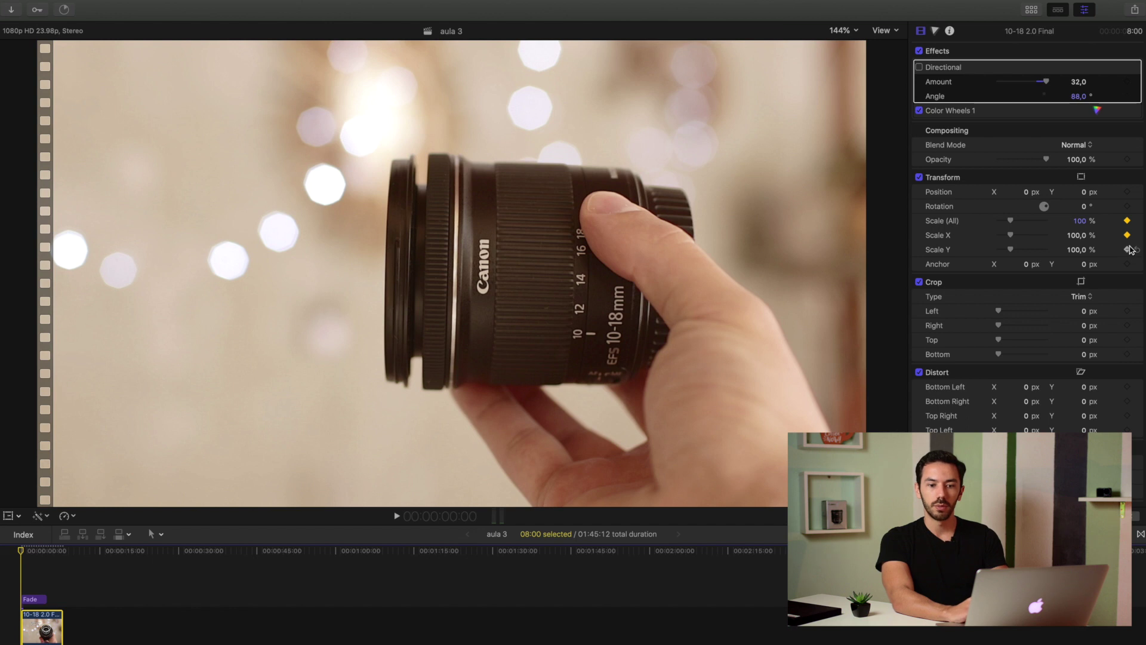
pyautogui.click(1127, 249)
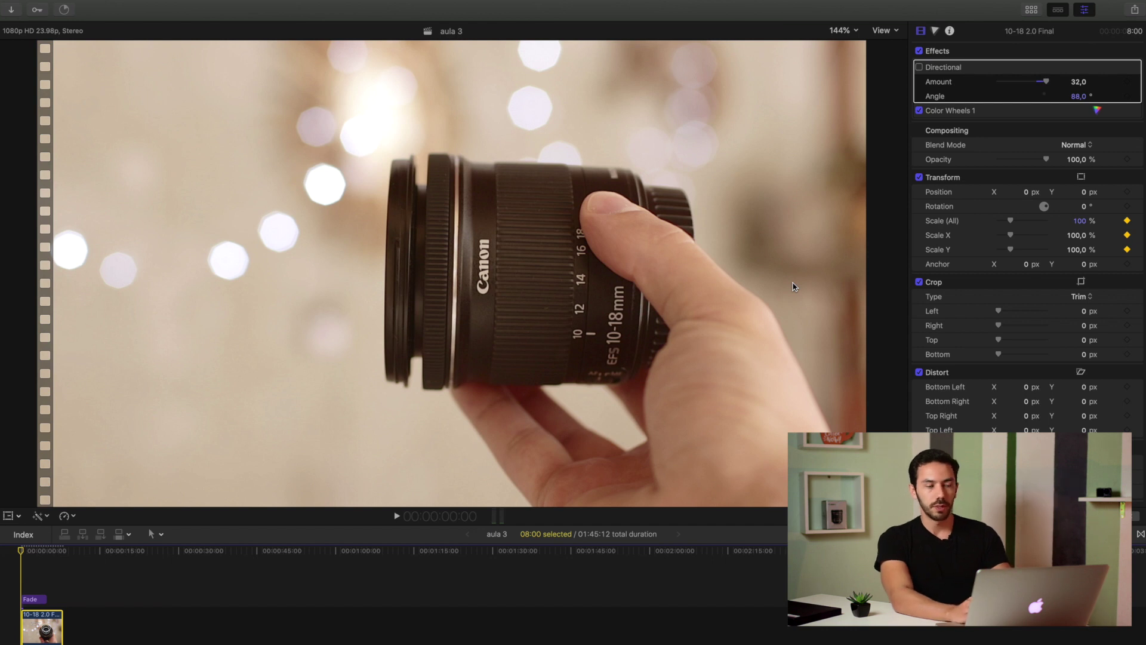
# Step: Set the video clip's Scale (All) to 130% at 5:00, and play the zoom from the start
pyautogui.moveTo(21, 548); pyautogui.dragTo(45, 551)
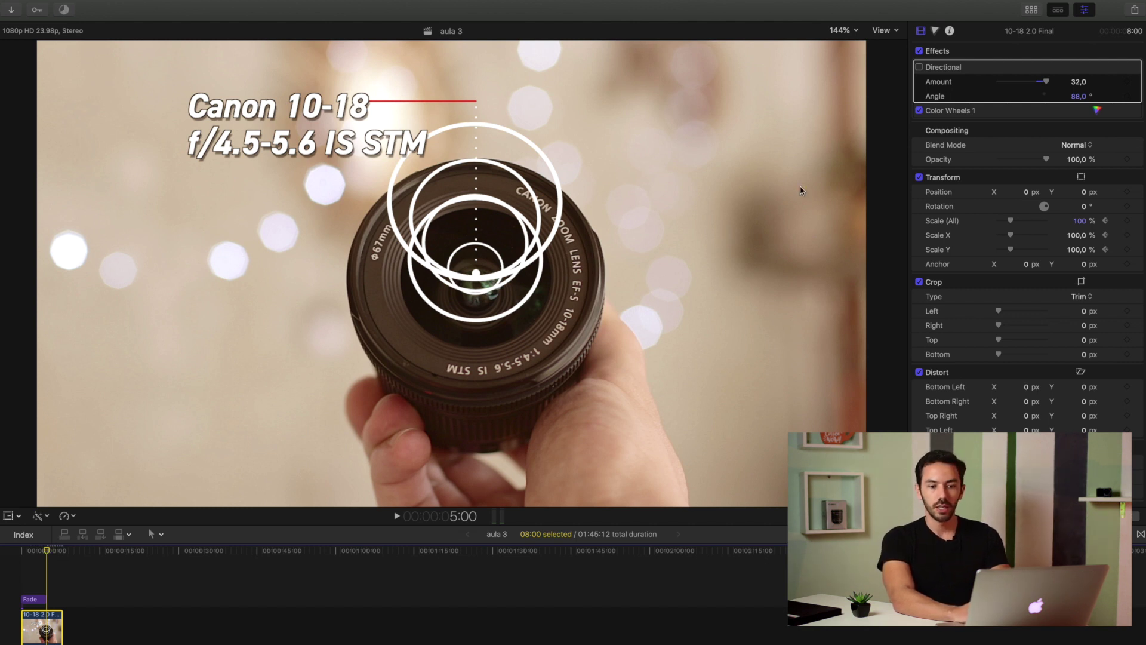
pyautogui.moveTo(1012, 222); pyautogui.dragTo(1016, 224)
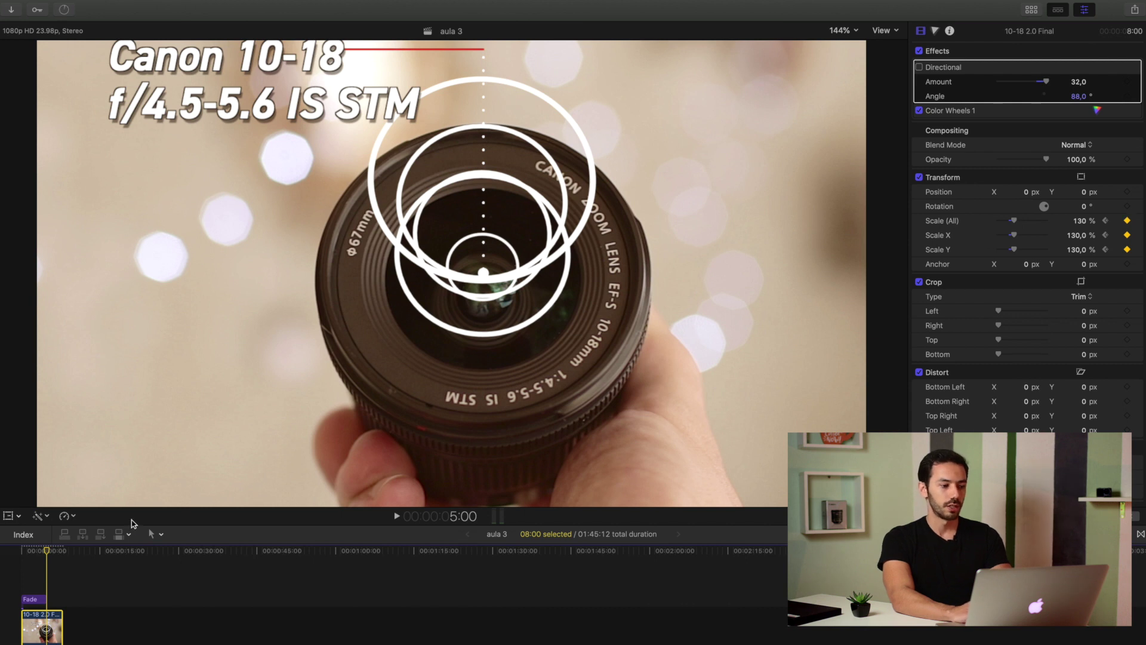
pyautogui.click(21, 552)
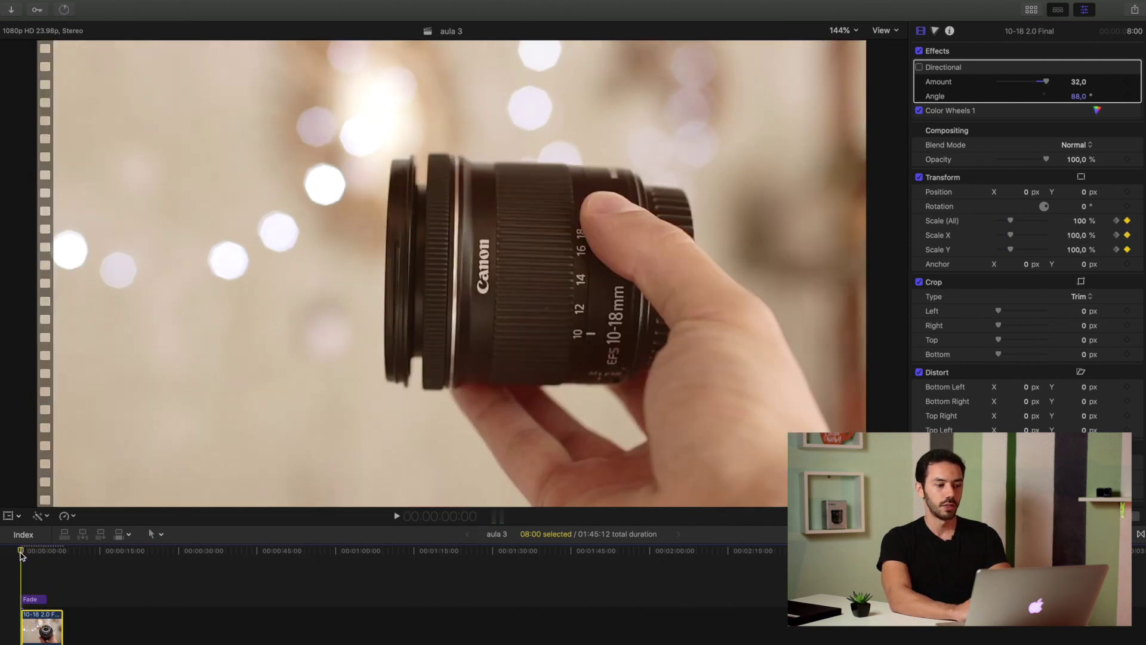
pyautogui.press('space')
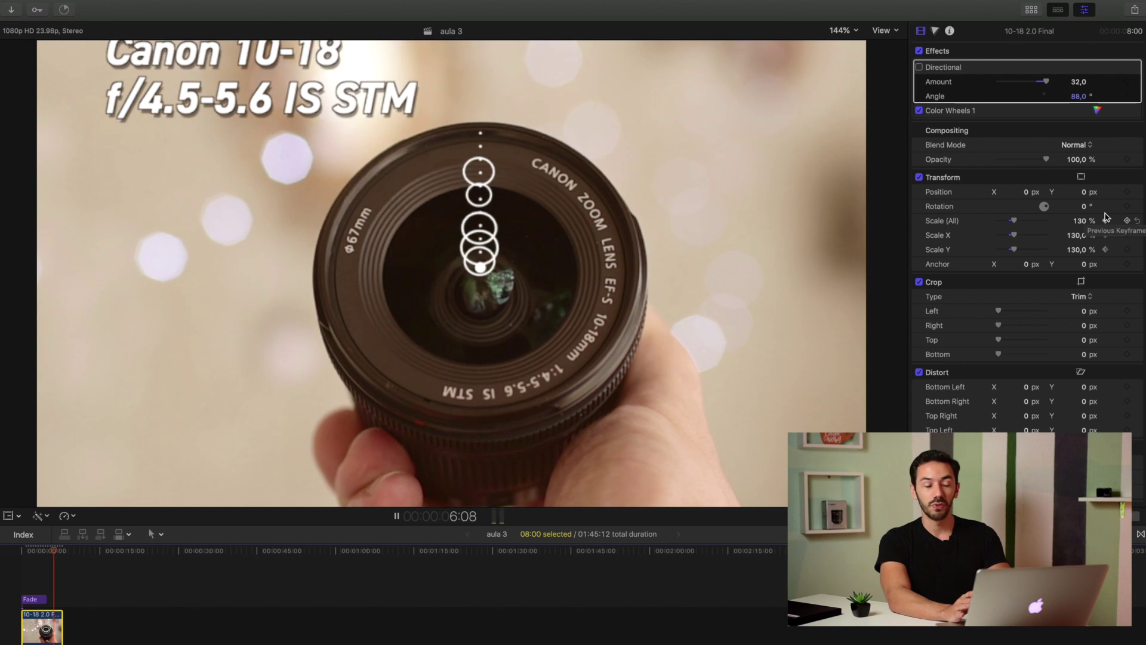
pyautogui.press('space')
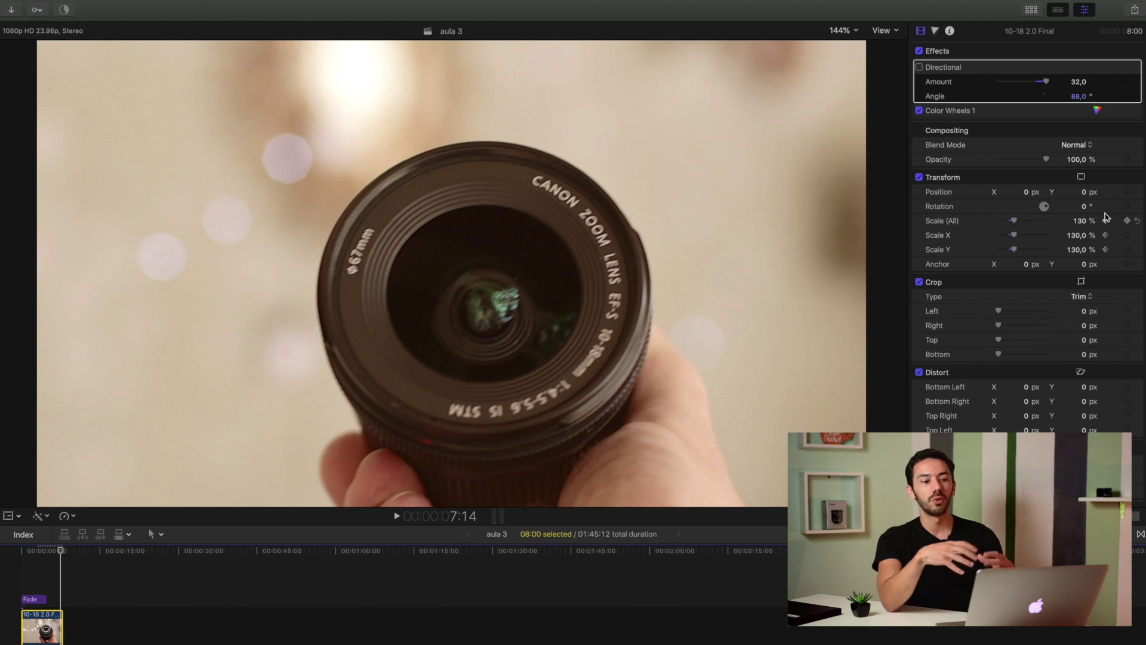
# Step: Preview the Fade title over the zooming clip, and extend the title to the clip's 8:00 duration
pyautogui.click(24, 557)
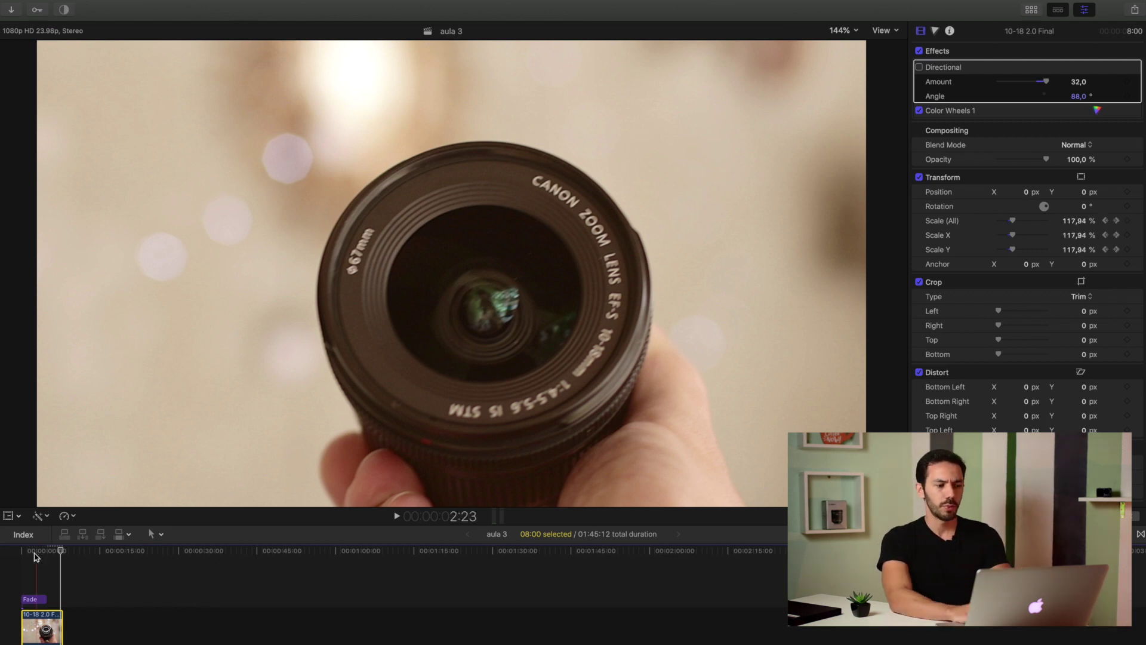
pyautogui.click(22, 552)
pyautogui.click(32, 599)
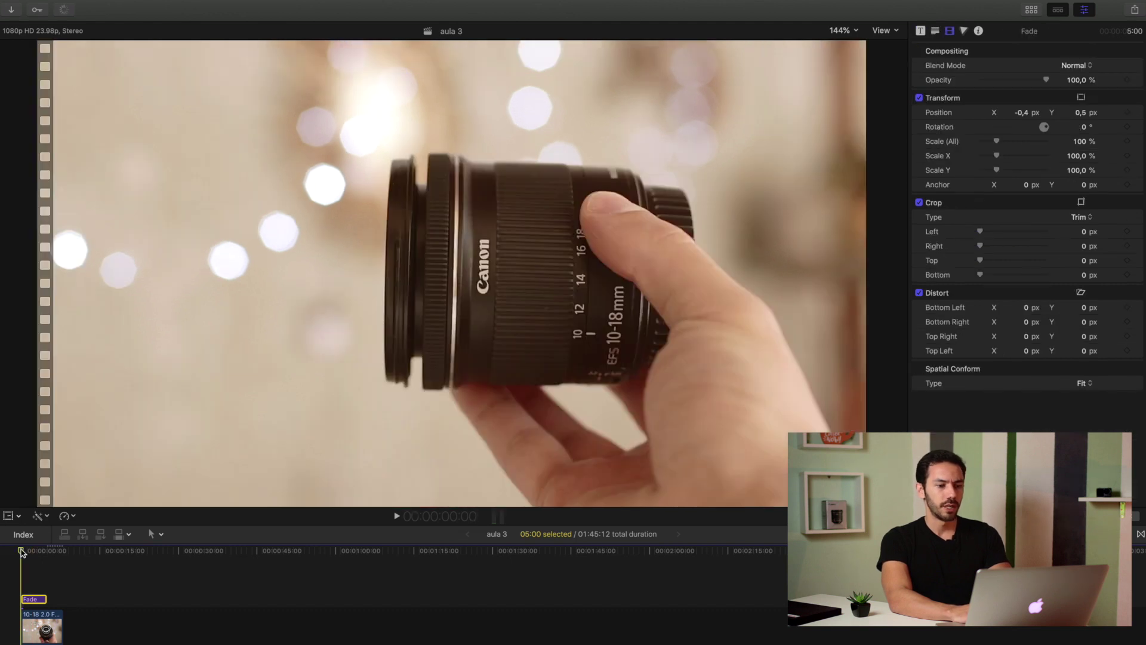
pyautogui.moveTo(21, 551); pyautogui.dragTo(34, 551)
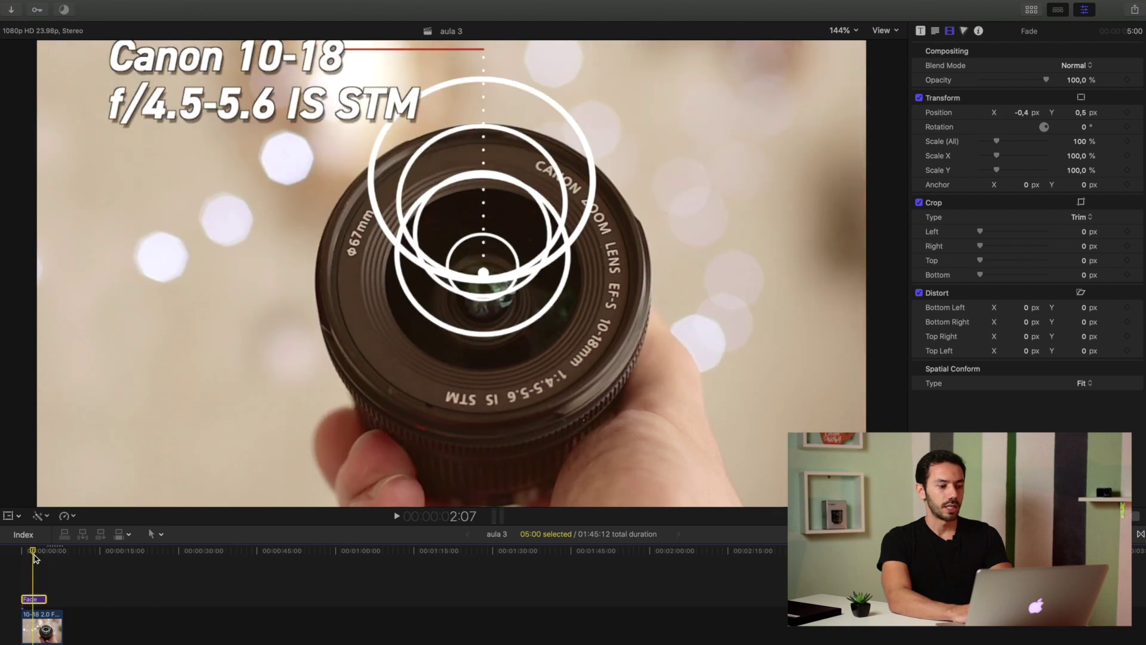
pyautogui.moveTo(34, 557); pyautogui.dragTo(25, 550)
pyautogui.press('space')
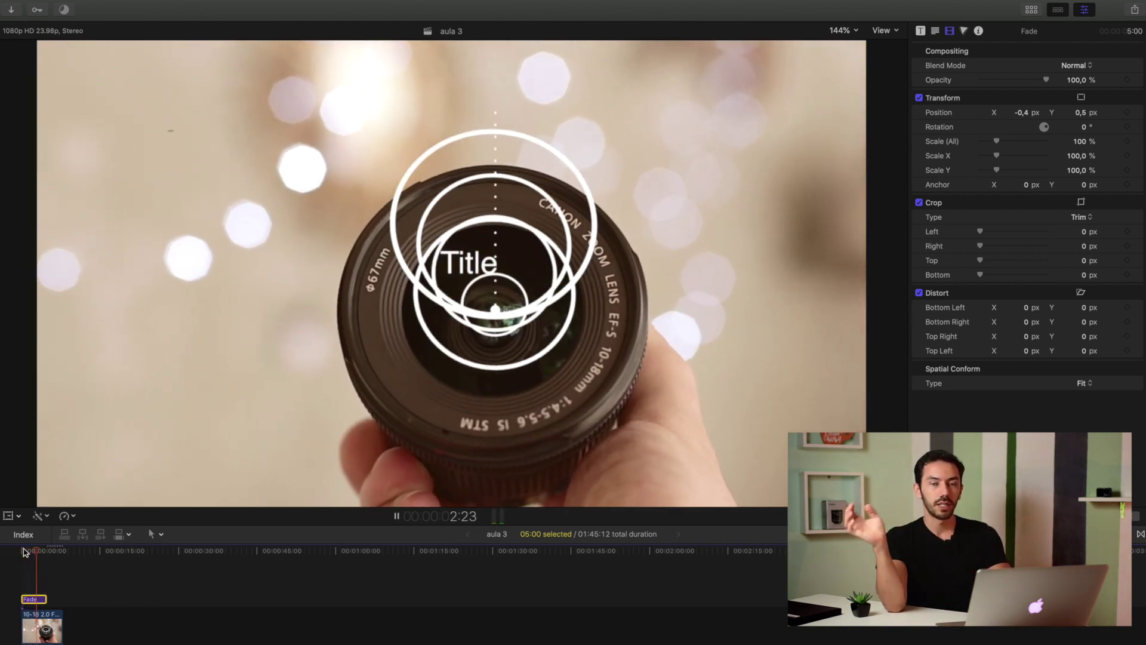
pyautogui.press('space')
pyautogui.click(24, 551)
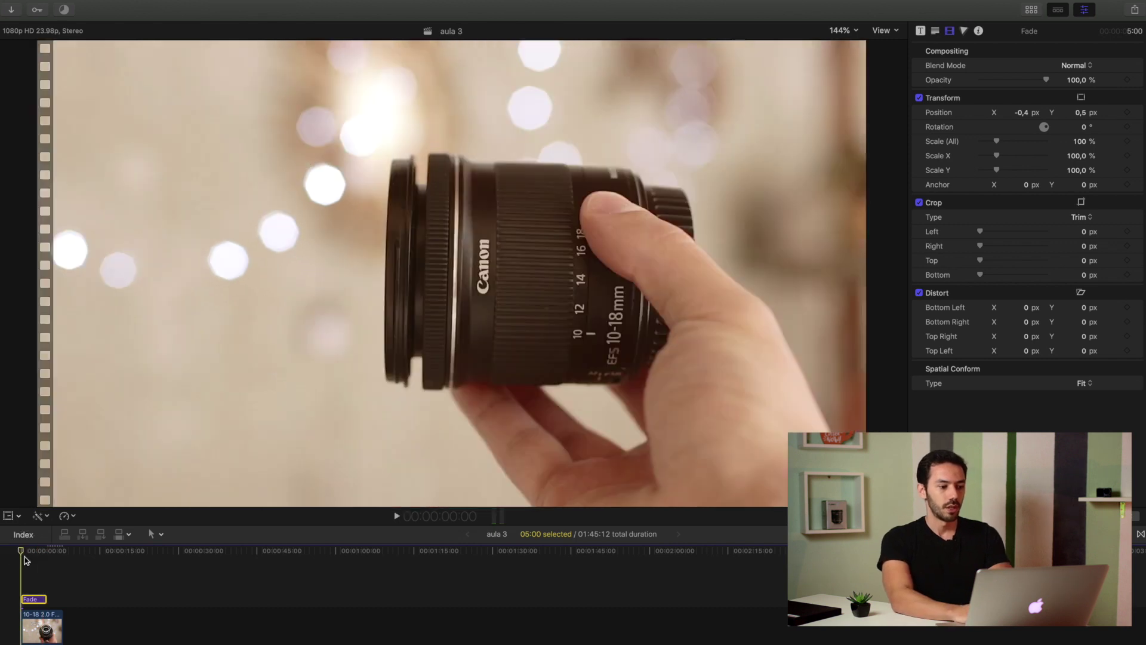
pyautogui.moveTo(46, 598); pyautogui.dragTo(62, 599)
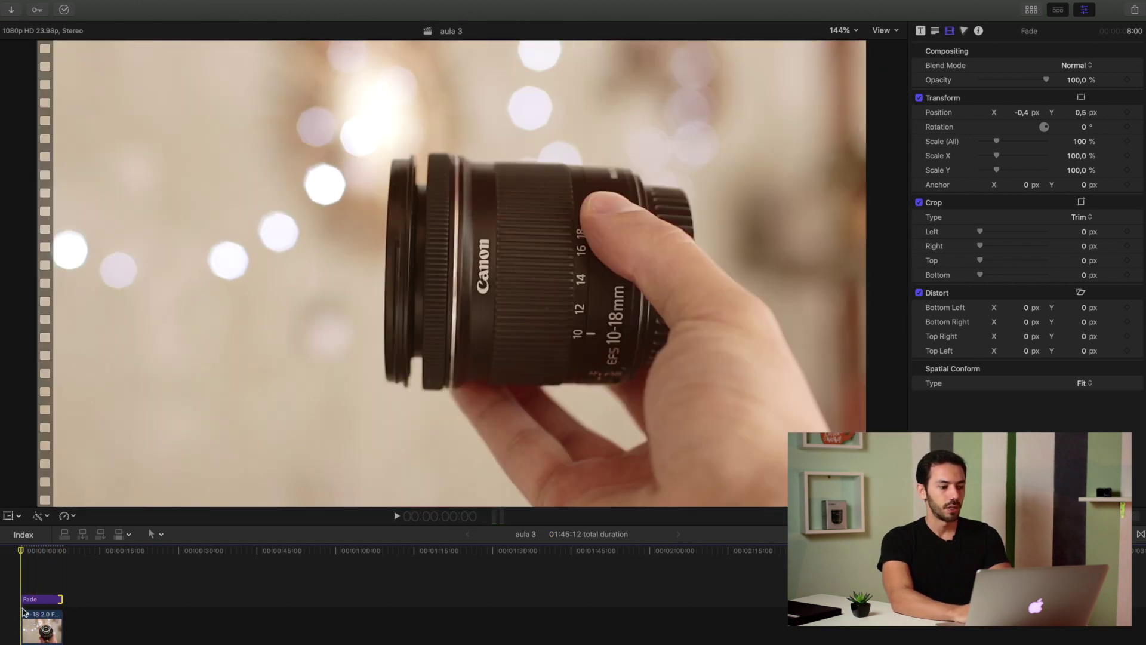
# Step: Reset the Fade title's position at 3:16, and try moving it to X -82 px and Y -2 px
pyautogui.click(34, 598)
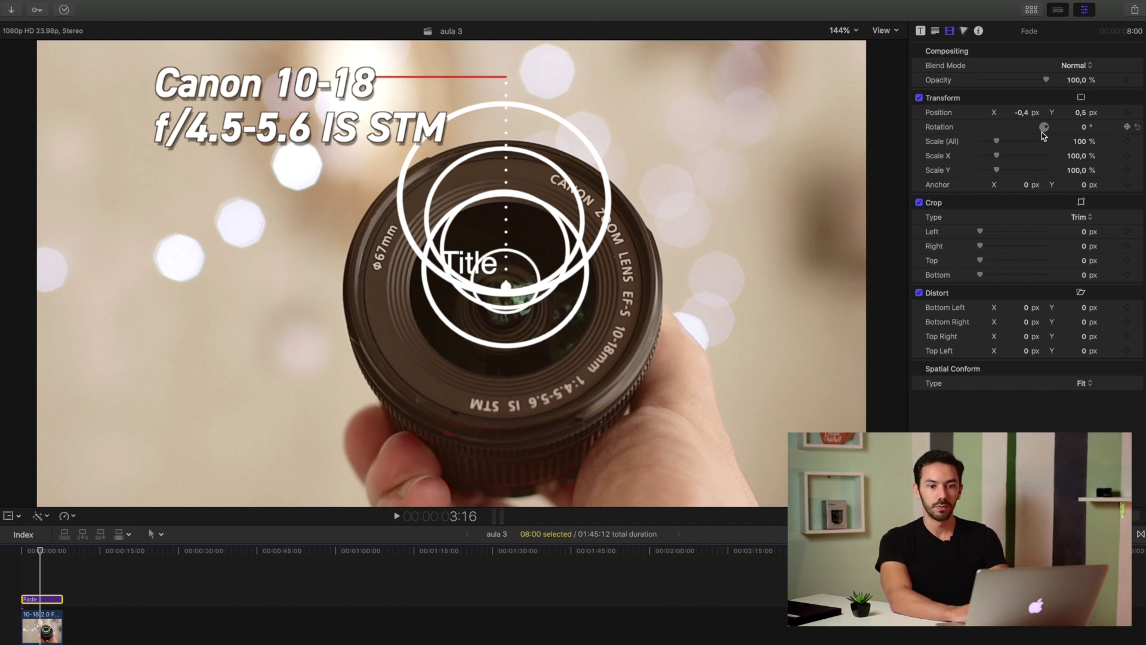
pyautogui.click(1138, 113)
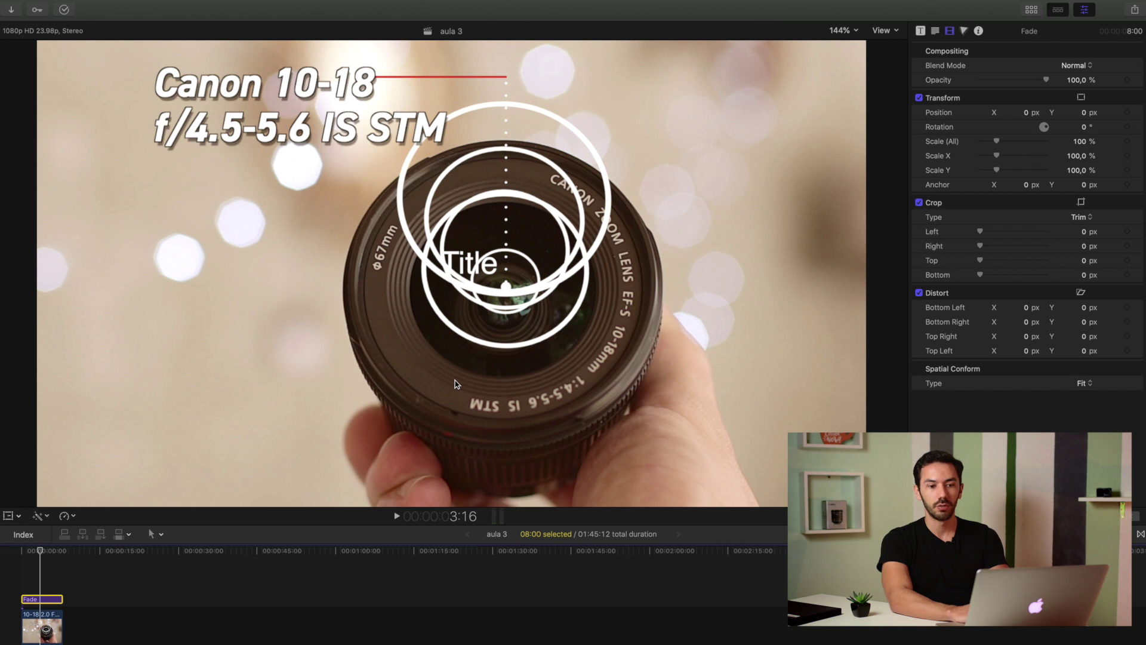
pyautogui.moveTo(1027, 115)
pyautogui.mouseDown()
pyautogui.moveTo(1039, 115)
pyautogui.moveTo(913, 116)
pyautogui.moveTo(1032, 115)
pyautogui.moveTo(961, 115)
pyautogui.moveTo(1009, 115)
pyautogui.mouseUp()
pyautogui.moveTo(1085, 115); pyautogui.dragTo(1117, 121)
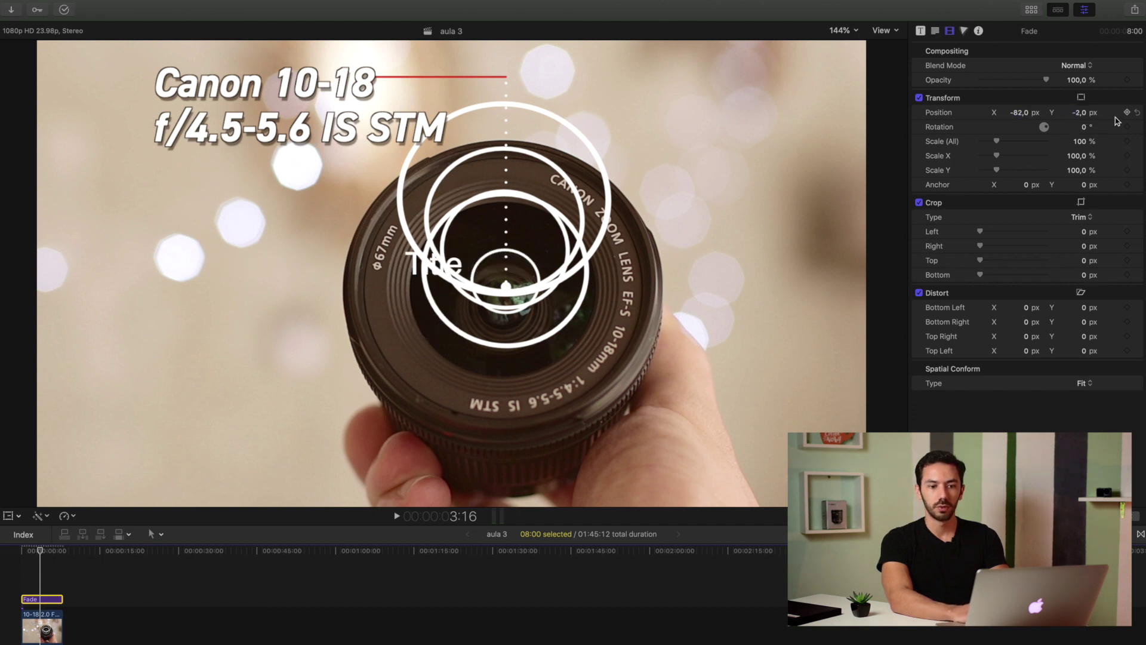
# Step: Keyframe the Fade title's X position from -519 px at the timeline start to 0 px at 3:16, and play the animation
pyautogui.click(1137, 112)
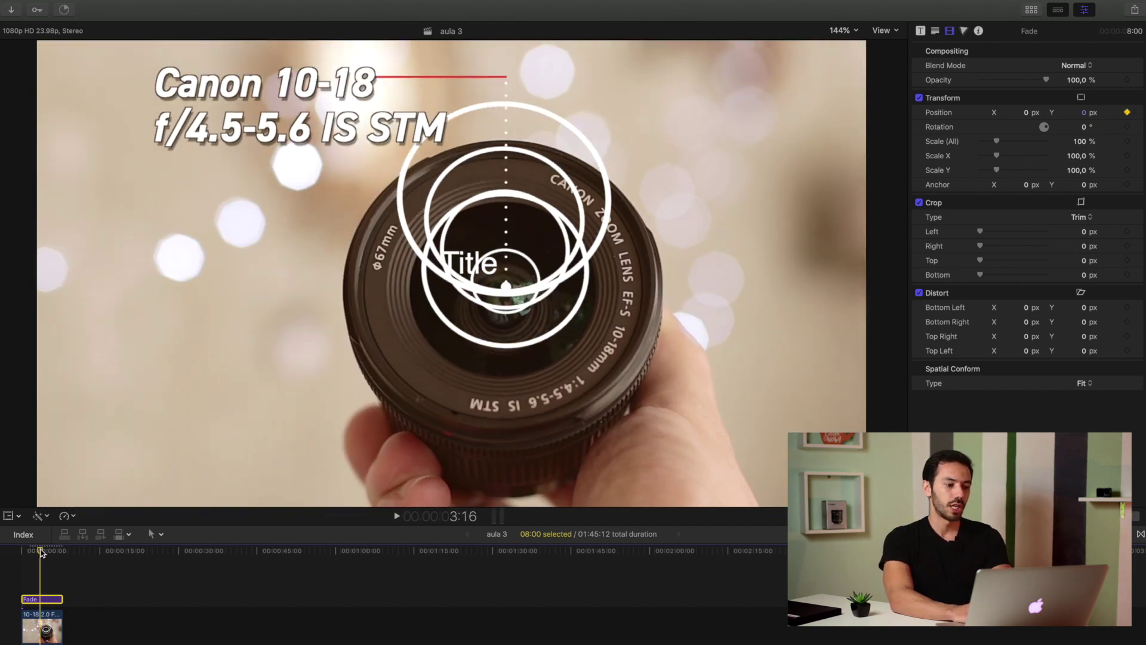
pyautogui.moveTo(40, 552); pyautogui.dragTo(21, 550)
pyautogui.click(1026, 114)
pyautogui.moveTo(1026, 116); pyautogui.dragTo(1011, 115)
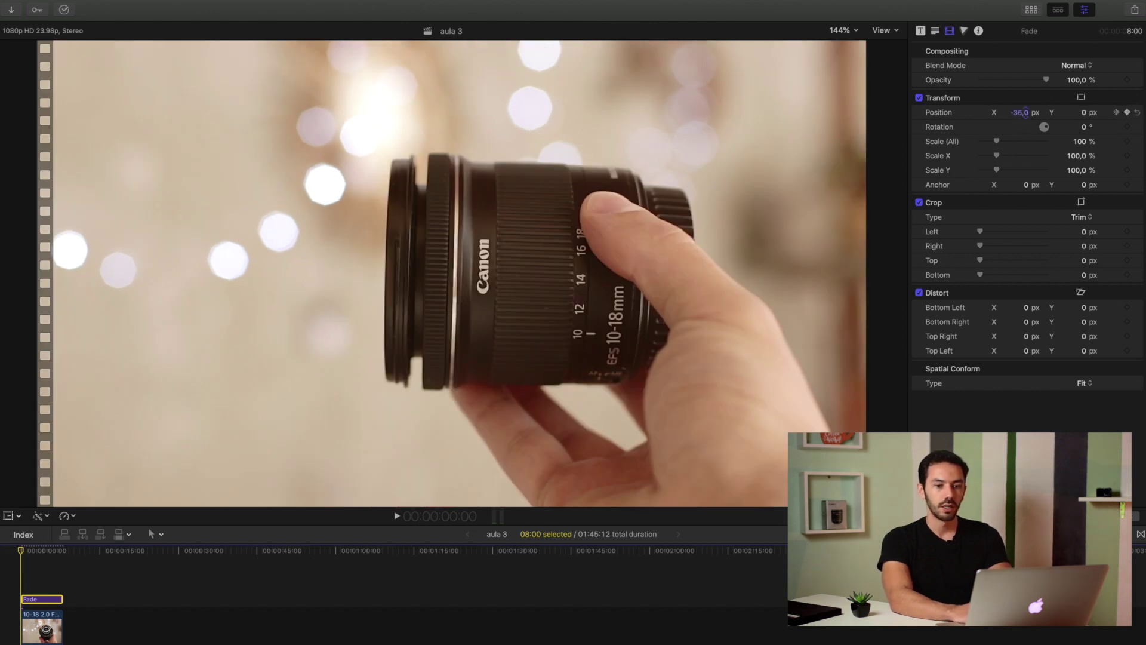
pyautogui.moveTo(1024, 118); pyautogui.dragTo(1024, 118)
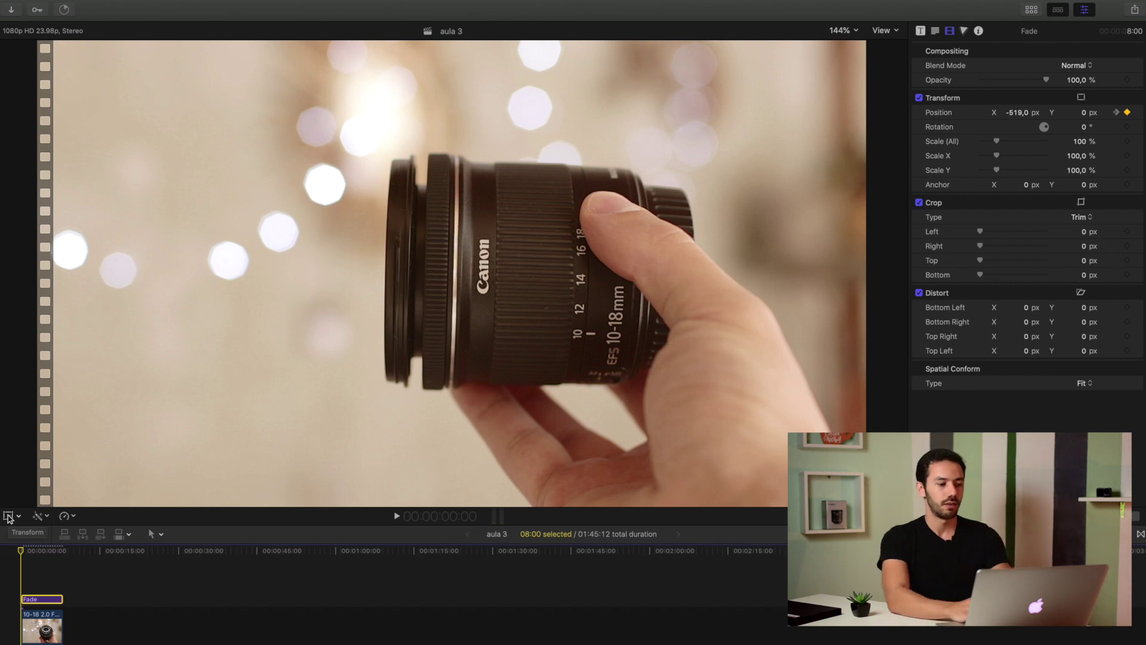
pyautogui.press('space')
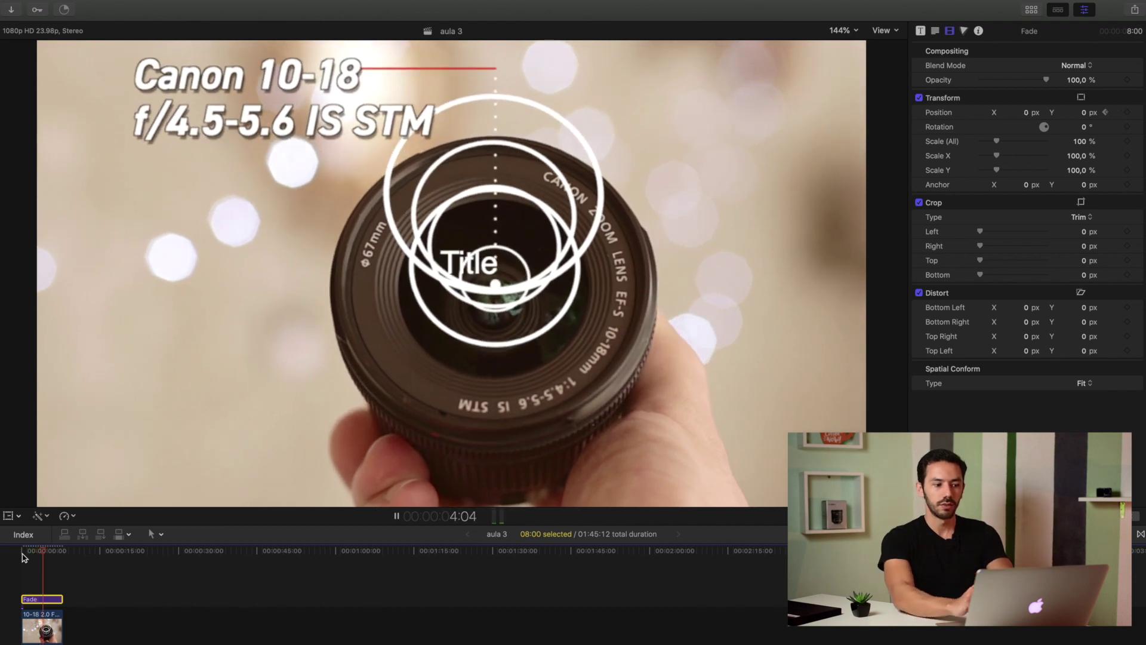
# Step: Keyframe the Fade title's X position at 869 px on the clip's last frame, 7:23
pyautogui.press('space')
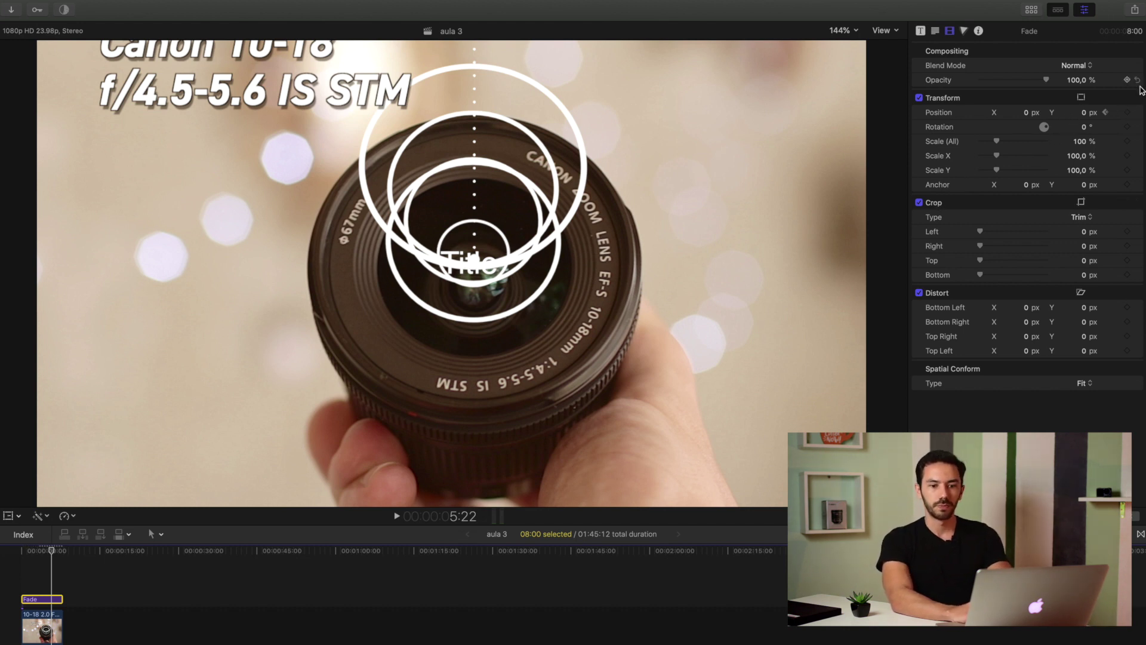
pyautogui.click(1106, 113)
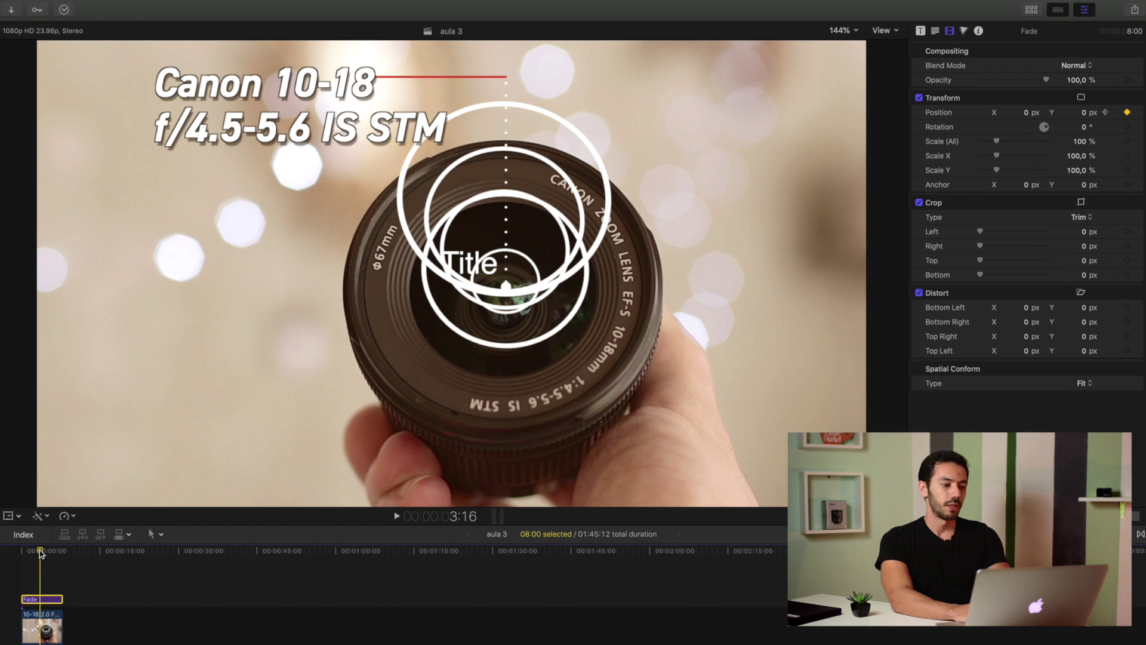
pyautogui.moveTo(41, 552); pyautogui.dragTo(61, 553)
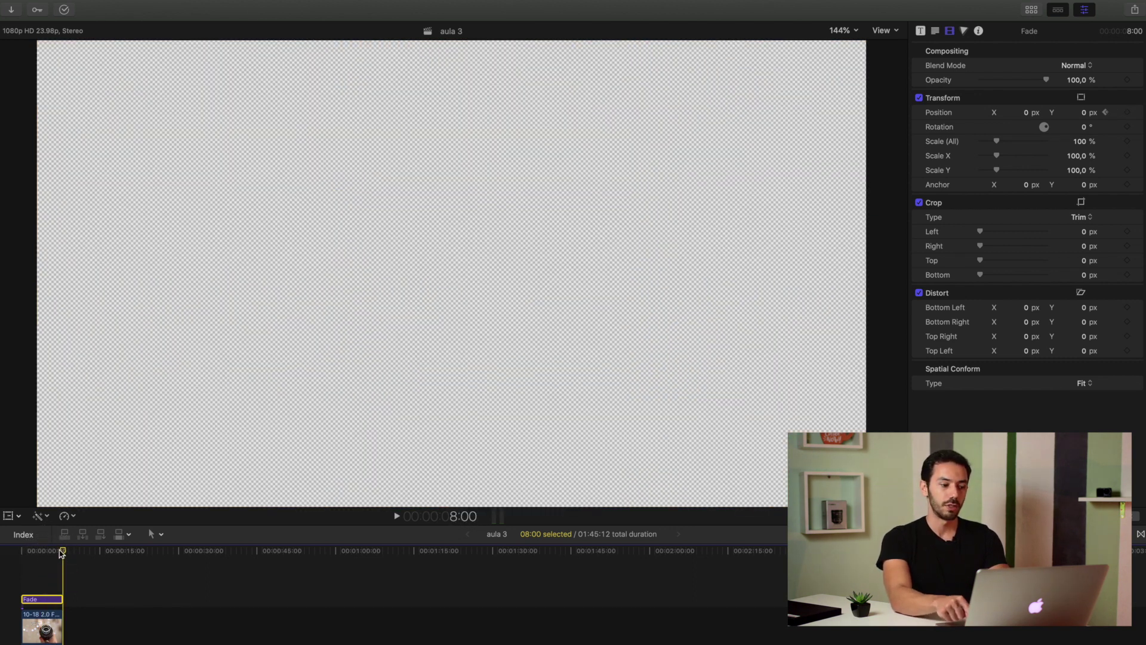
pyautogui.press('Left')
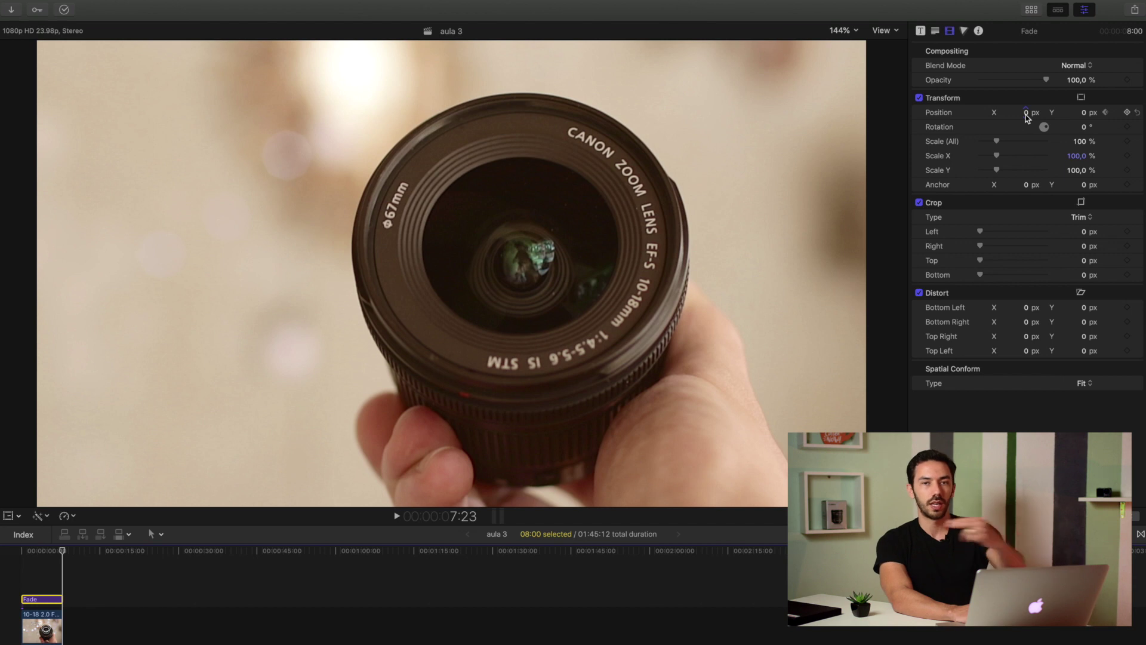
pyautogui.click(1026, 114)
pyautogui.moveTo(1026, 115); pyautogui.dragTo(1050, 113)
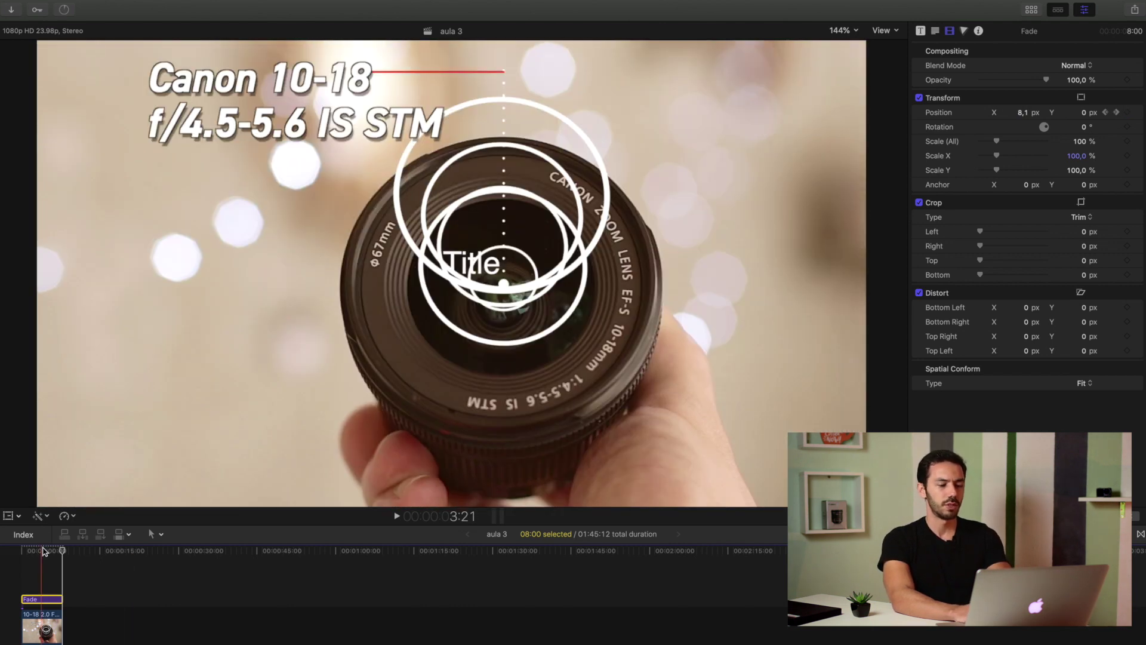
# Step: Turn off the Fade title's Build Out, and play the position animation from the timeline start
pyautogui.click(920, 30)
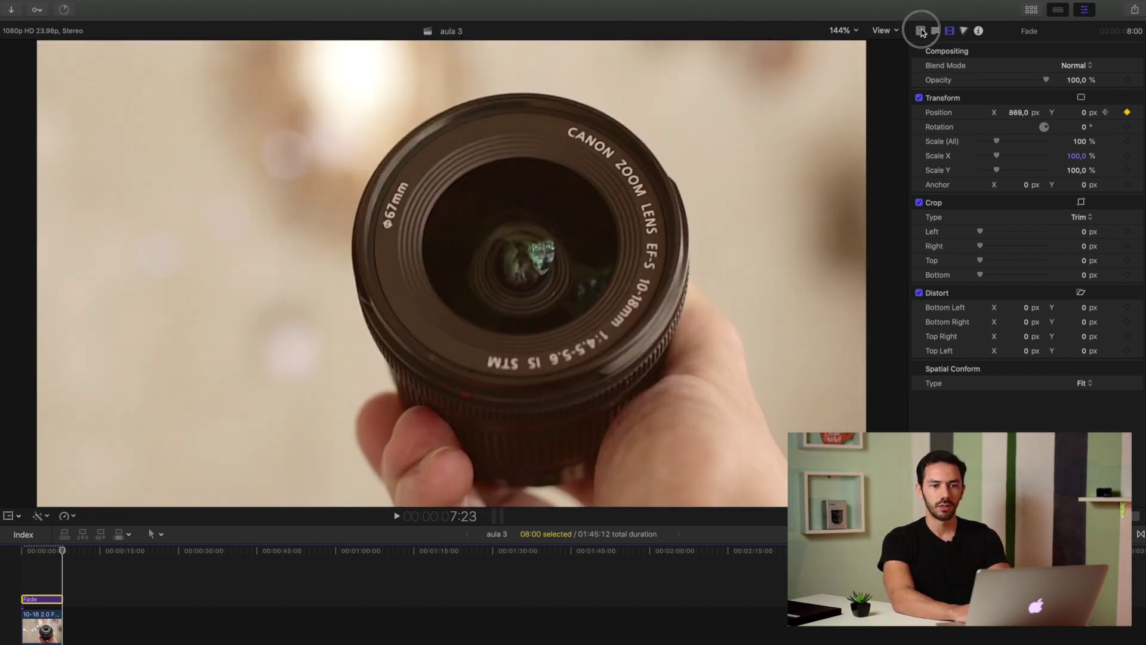
pyautogui.click(1082, 79)
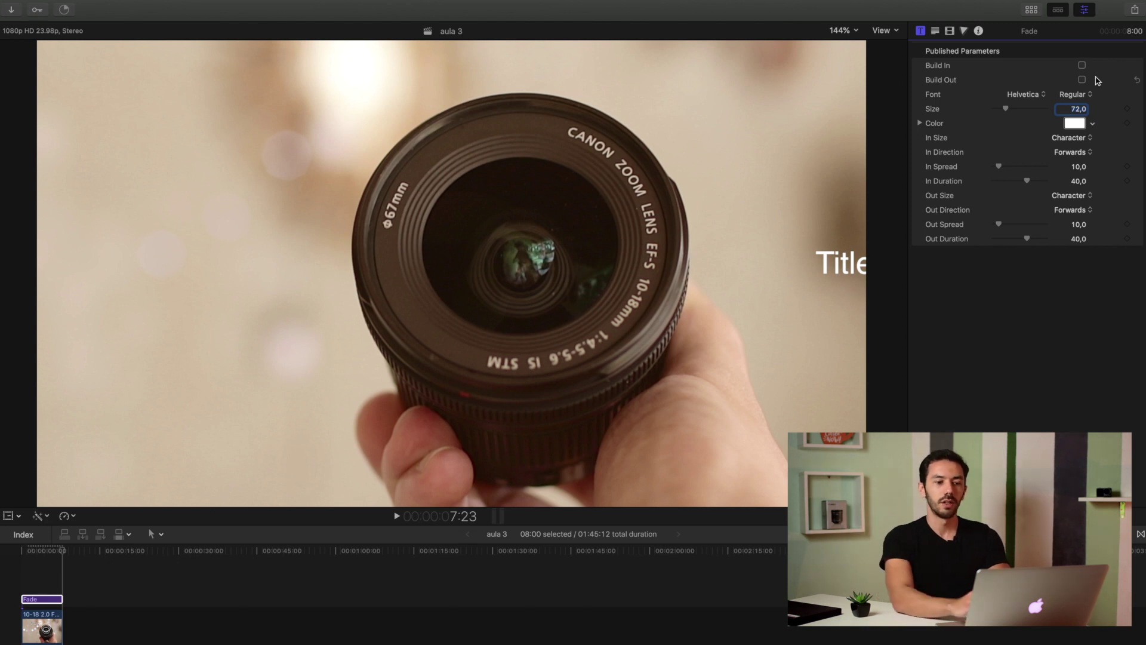
pyautogui.click(20, 551)
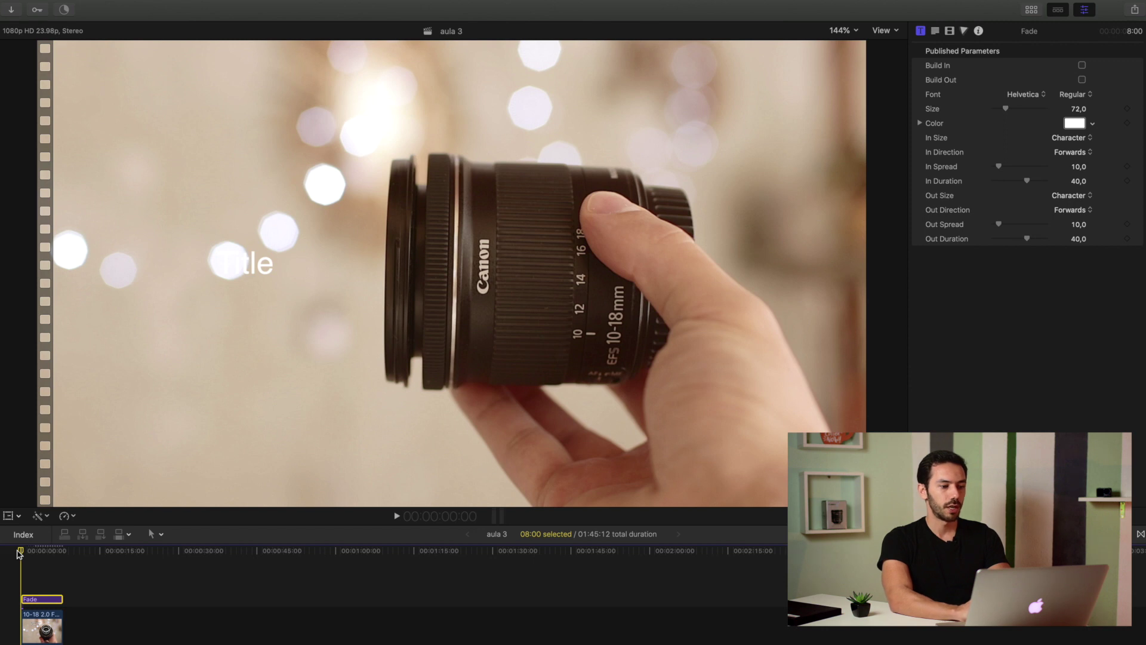
pyautogui.press('space')
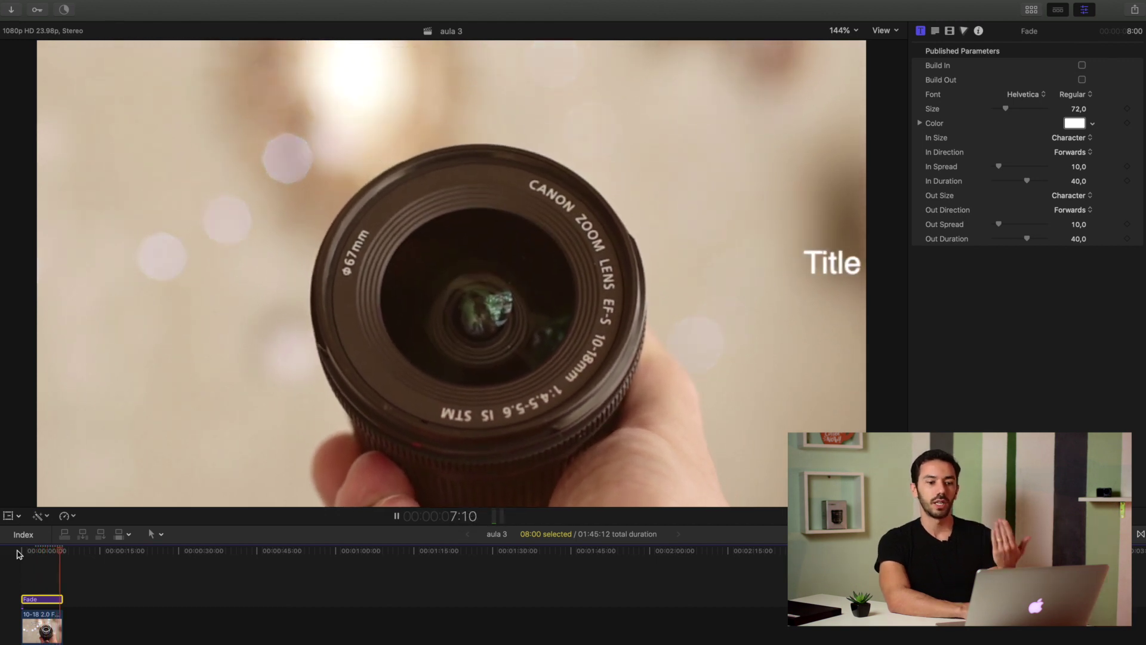
pyautogui.press('space')
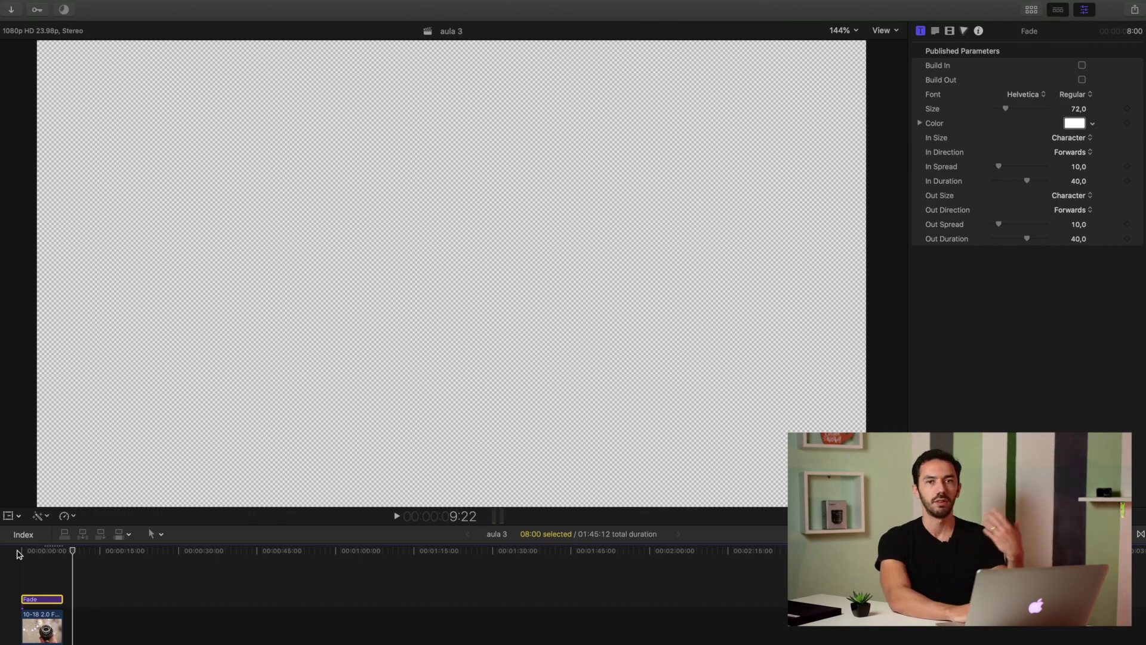
# Step: Select a range from about 14:15 to 30:05 on the Footsteps_on_fallen_leaves audio clip, and lower its volume to -33 dB
pyautogui.click(39, 551)
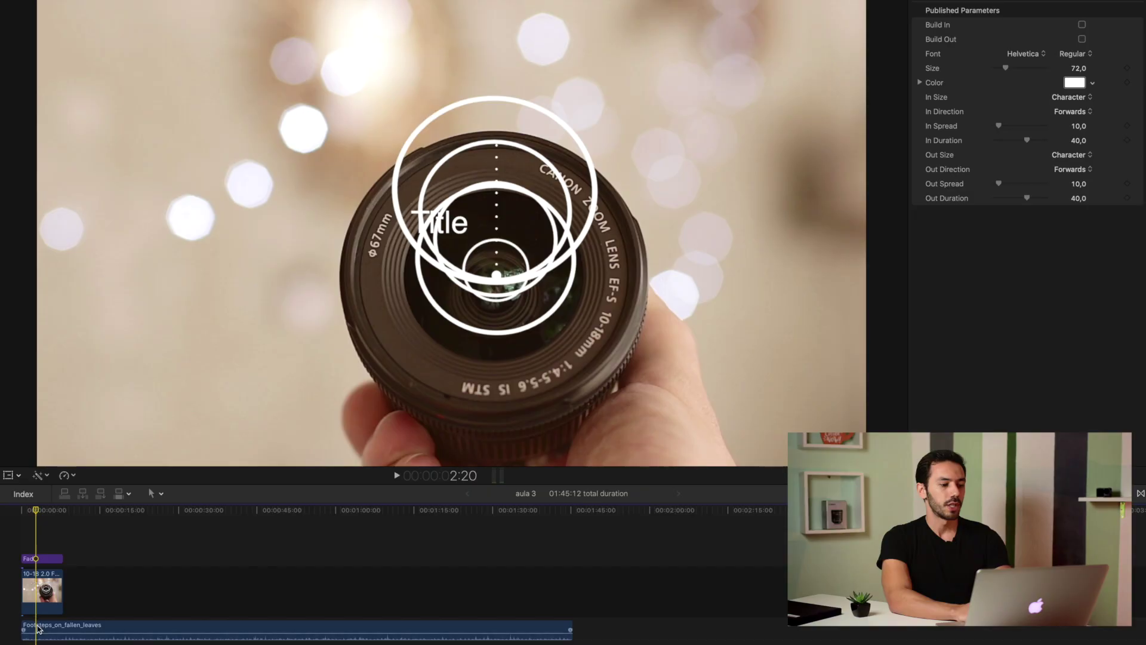
pyautogui.click(37, 628)
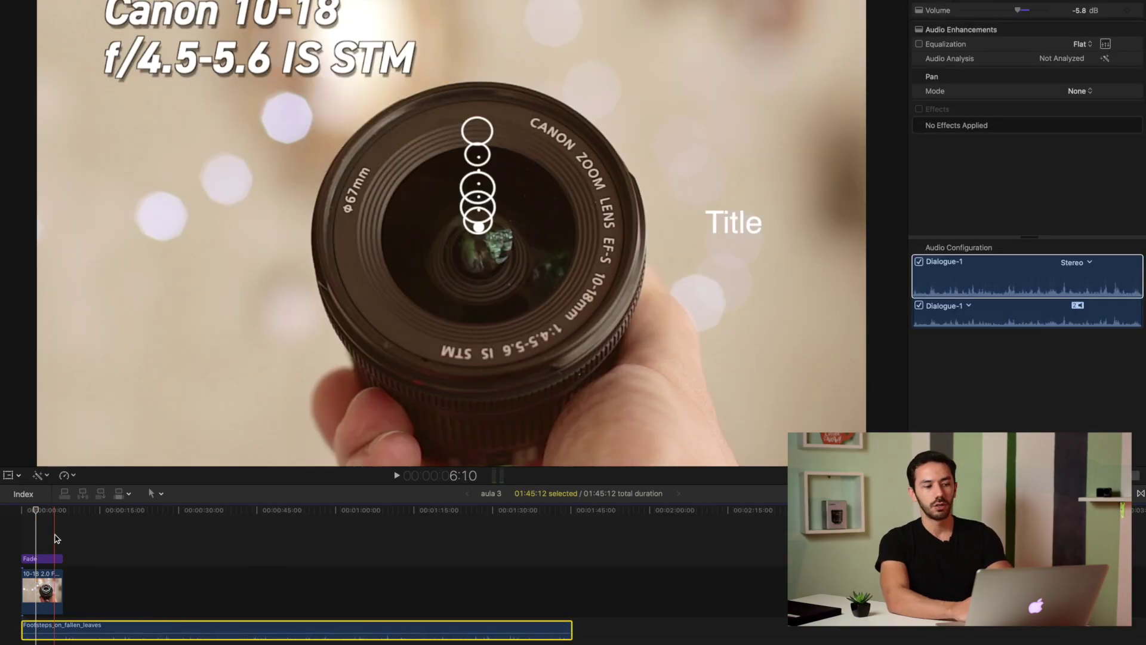
pyautogui.click(105, 524)
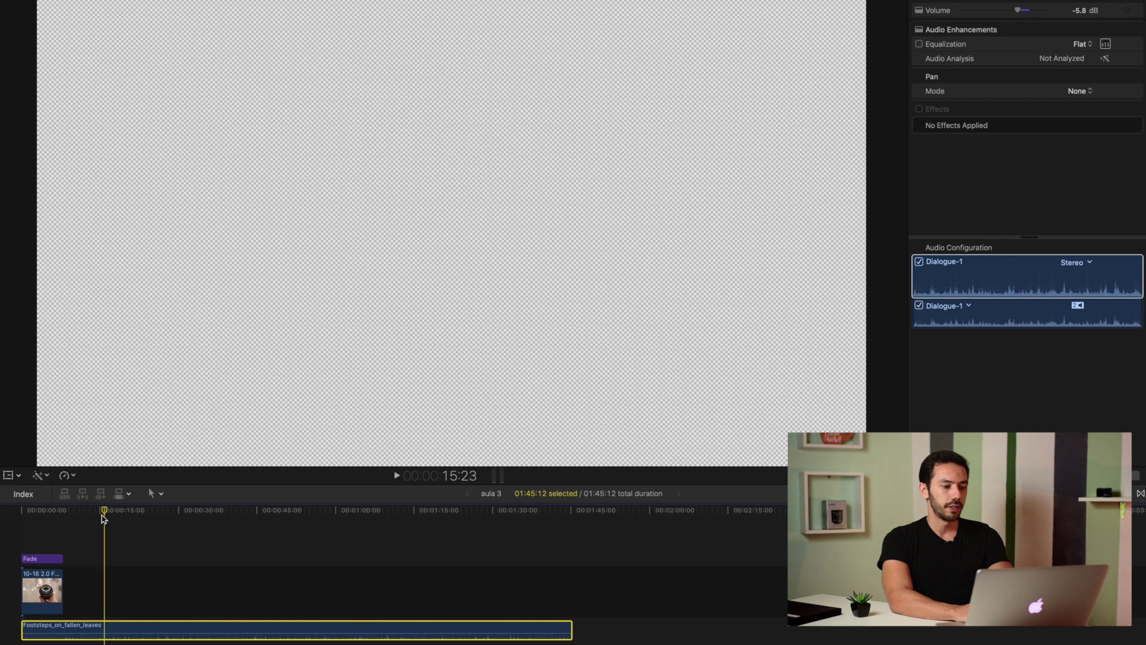
pyautogui.moveTo(101, 519); pyautogui.dragTo(180, 515)
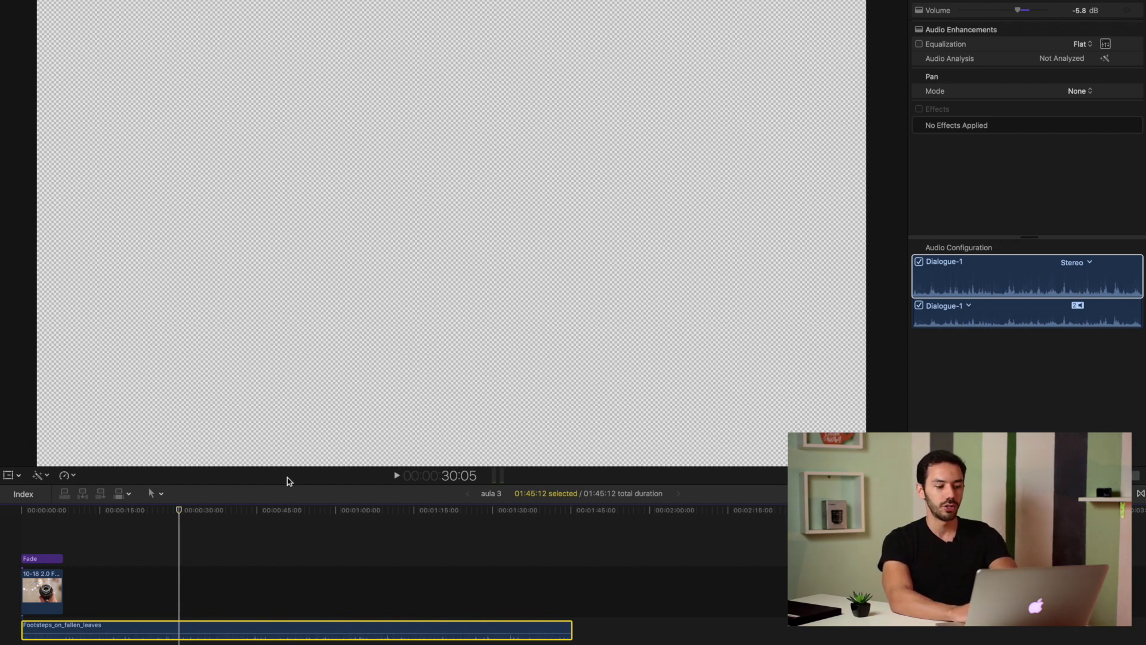
pyautogui.press('r')
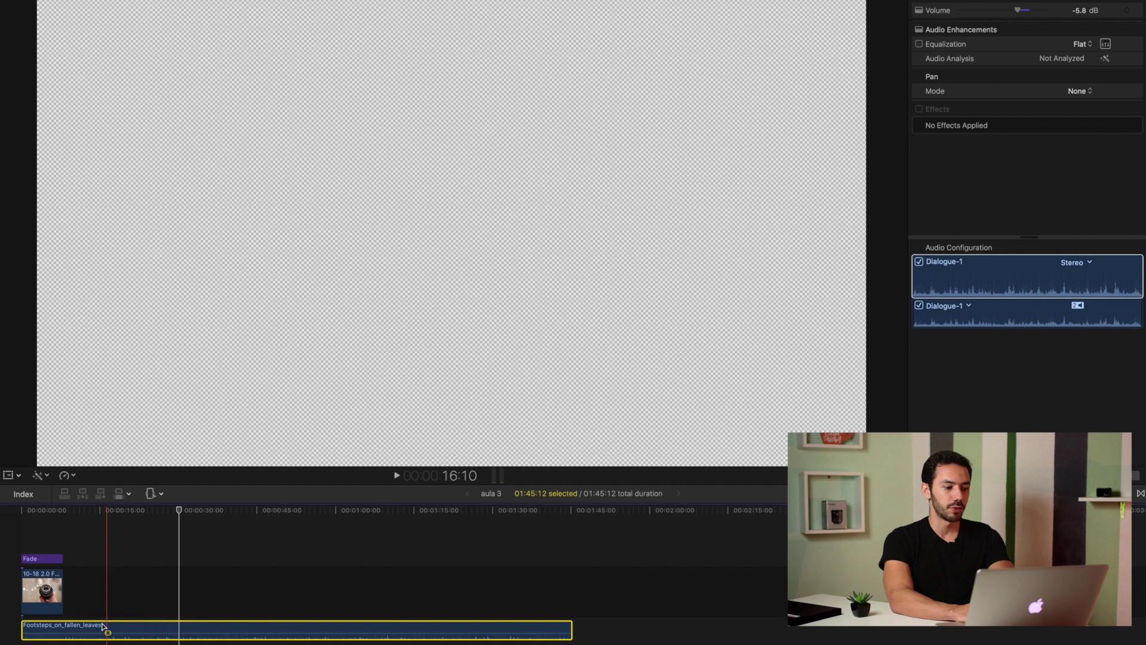
pyautogui.moveTo(97, 627); pyautogui.dragTo(148, 631)
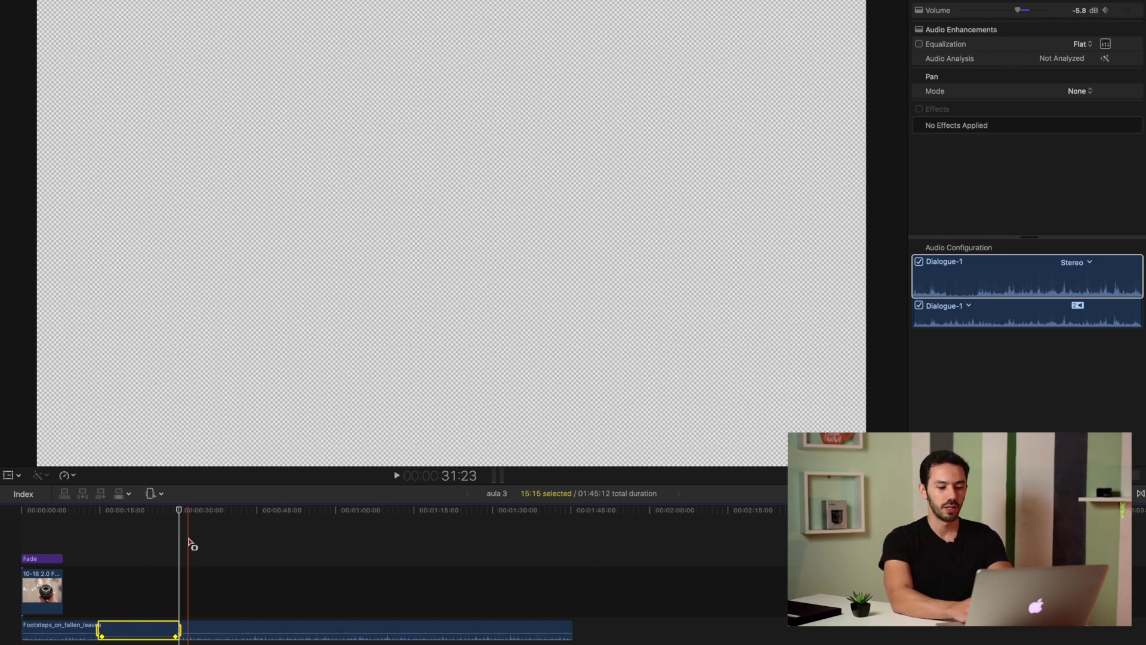
# Step: Examine the volume keyframes at the end of the lowered audio range, between 29:11 and 30:05
pyautogui.press('super+equal')
pyautogui.press('super+equal')
pyautogui.hscroll(-3, 188, 543)
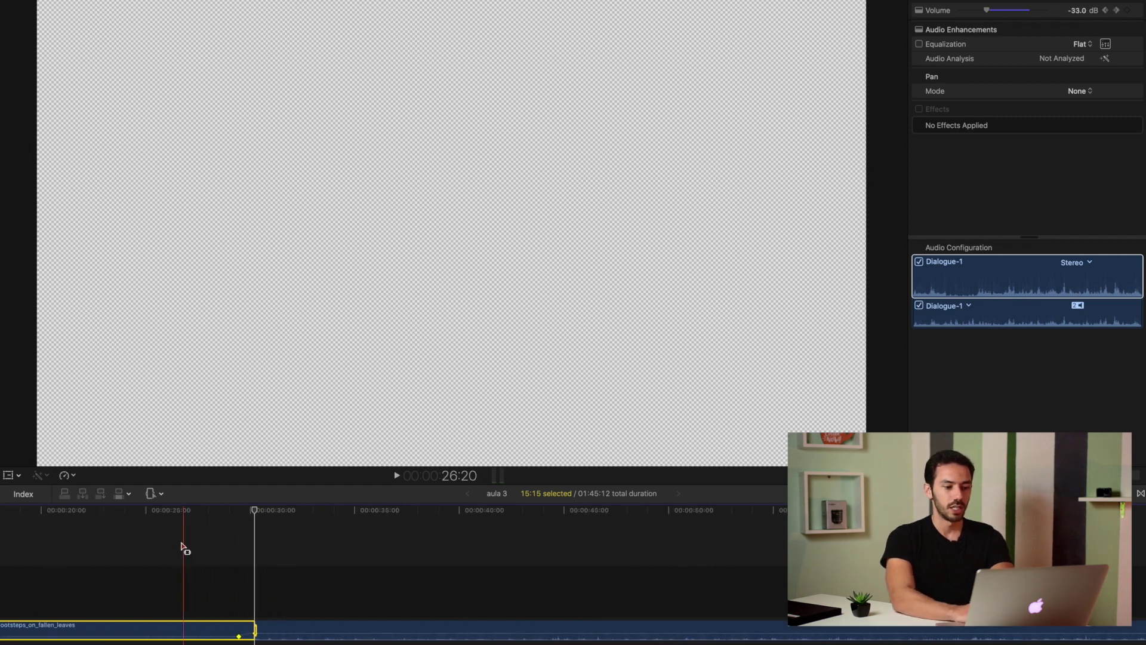
pyautogui.click(234, 556)
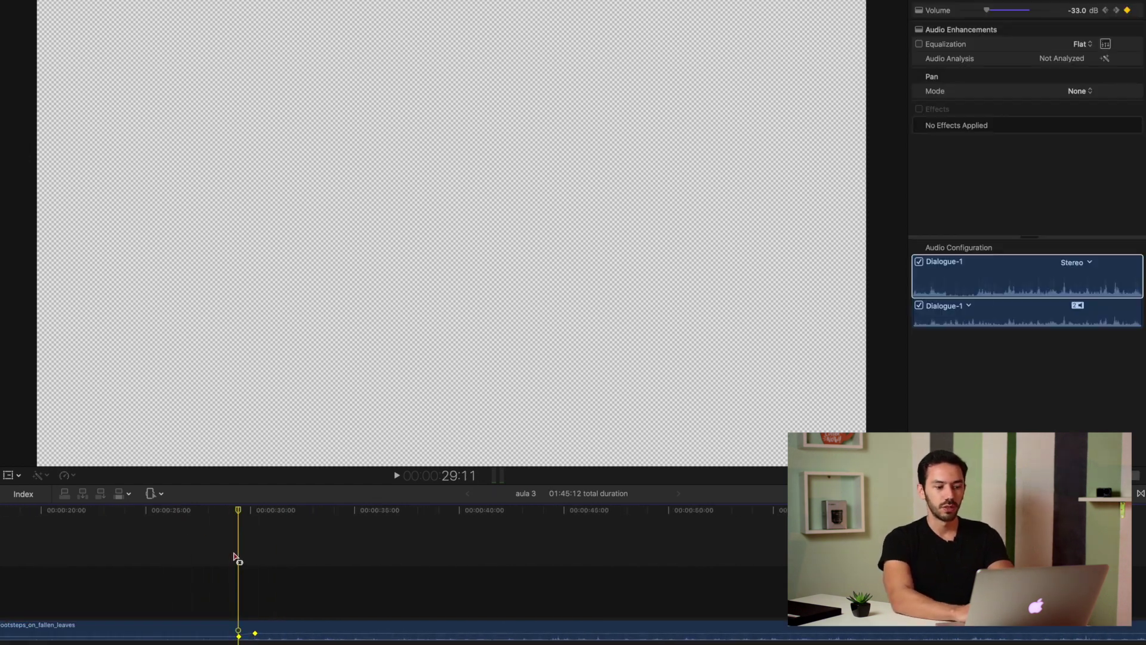
pyautogui.moveTo(239, 514); pyautogui.dragTo(254, 511)
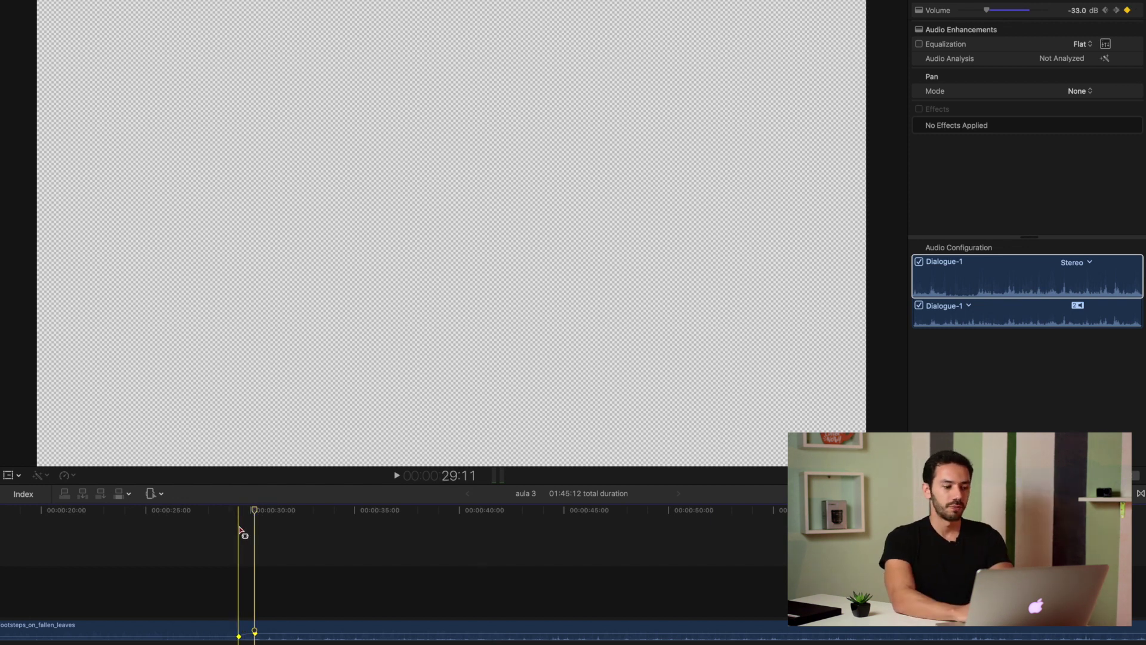
pyautogui.click(237, 636)
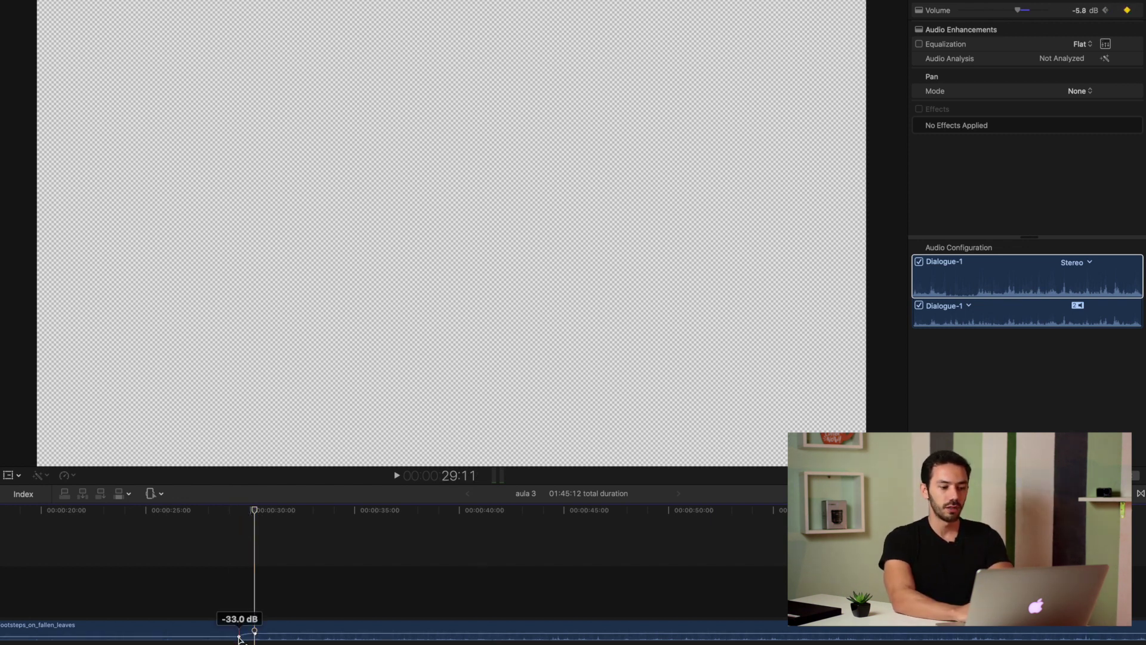
# Step: Play the footsteps audio from 13:13 into the lowered range to hear the volume drop
pyautogui.hscroll(-5, 238, 636)
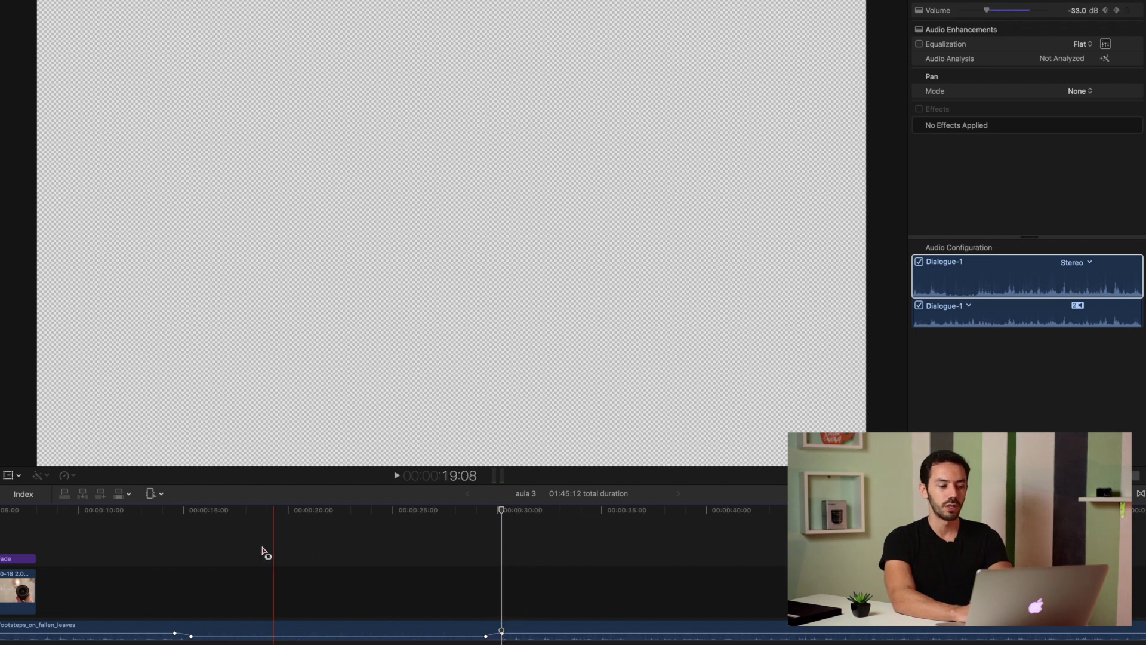
pyautogui.click(153, 564)
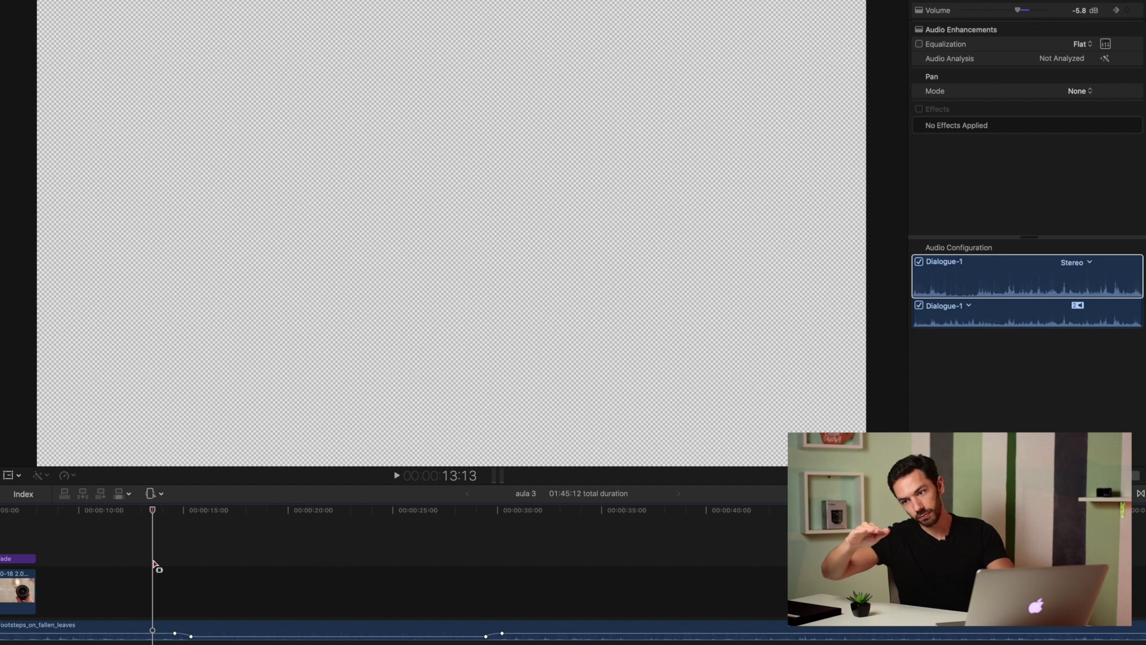
pyautogui.press('space')
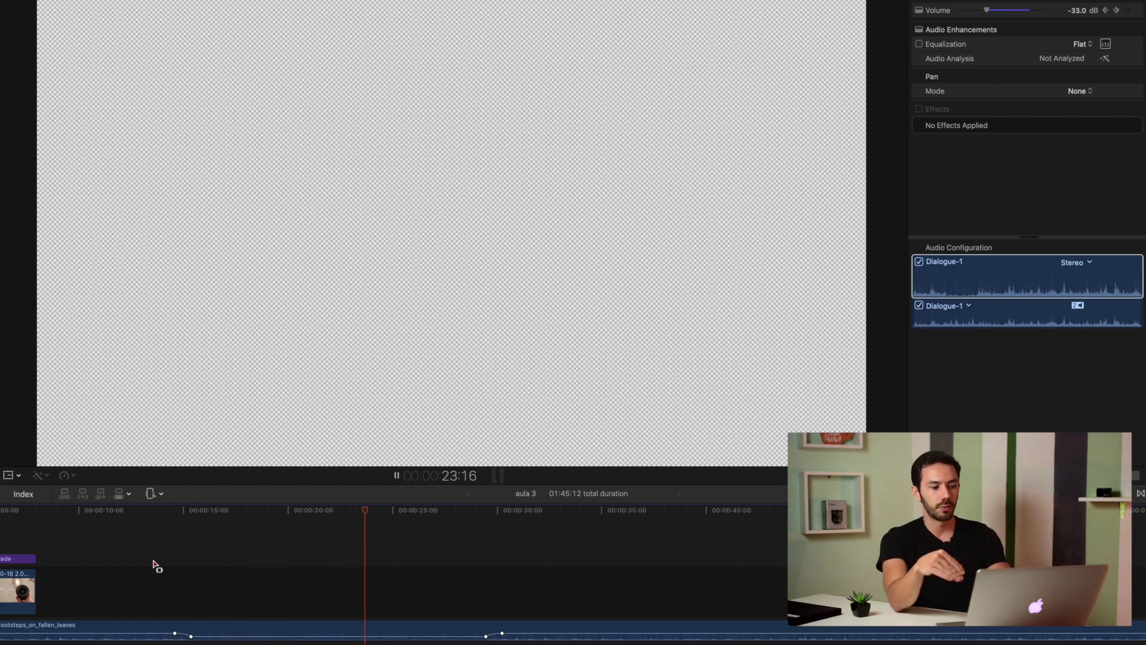
pyautogui.press('space')
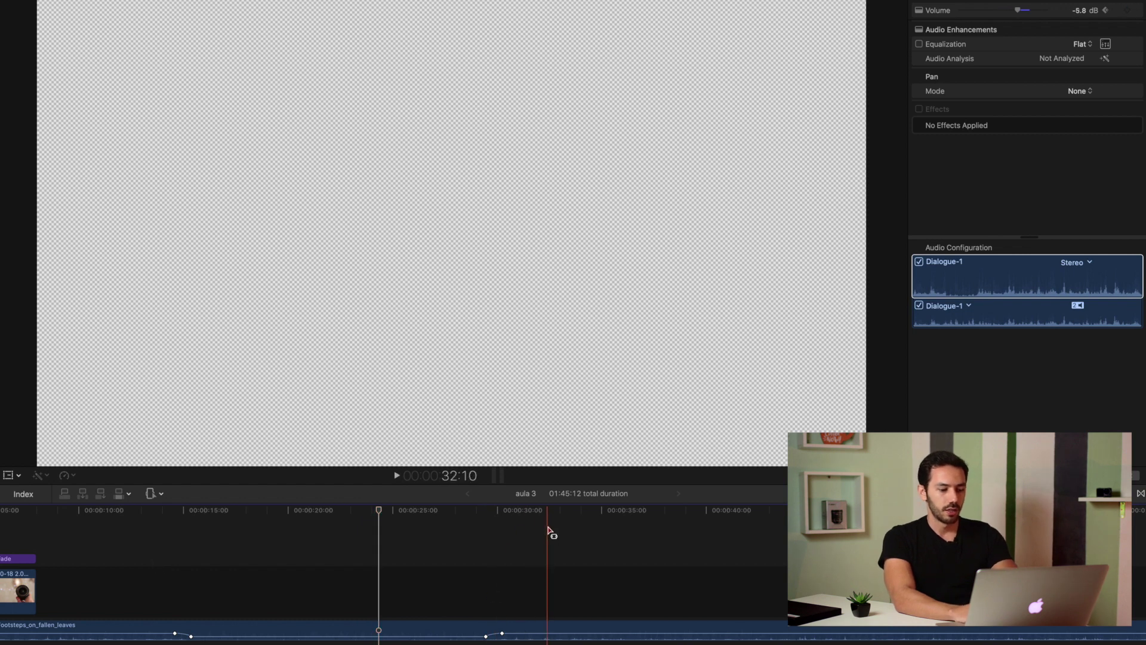
# Step: Split the footsteps audio at about 33:00 and 40:00, and lower the middle segment's volume
pyautogui.click(560, 623)
pyautogui.click(709, 625)
pyautogui.press('a')
pyautogui.click(650, 627)
pyautogui.moveTo(650, 627); pyautogui.dragTo(650, 636)
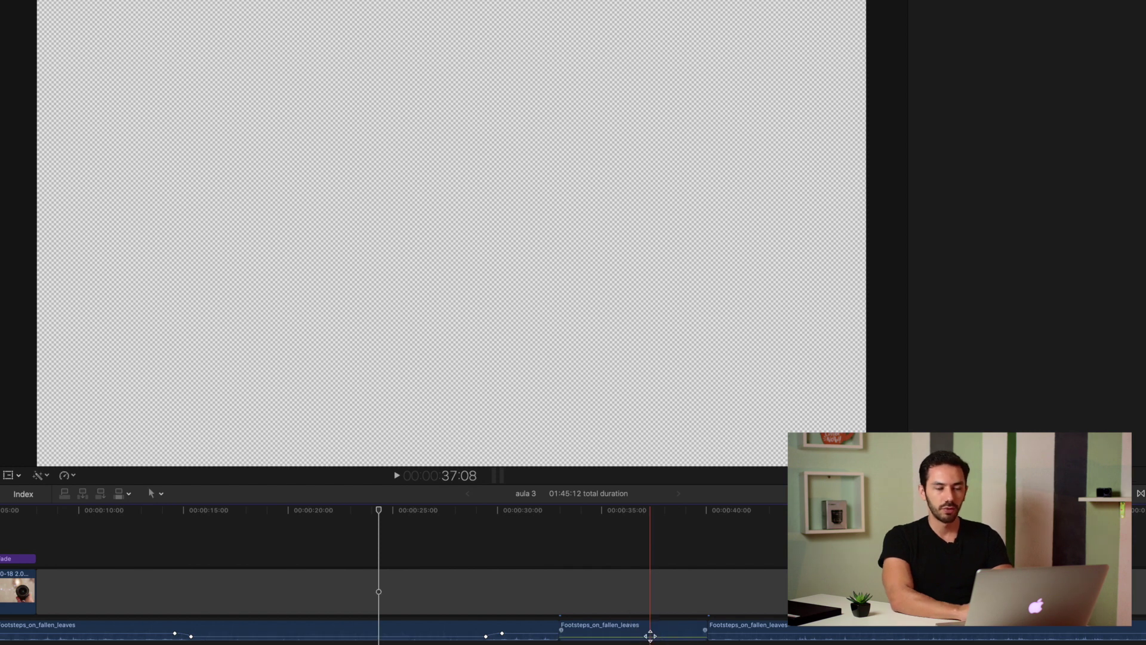
pyautogui.click(650, 635)
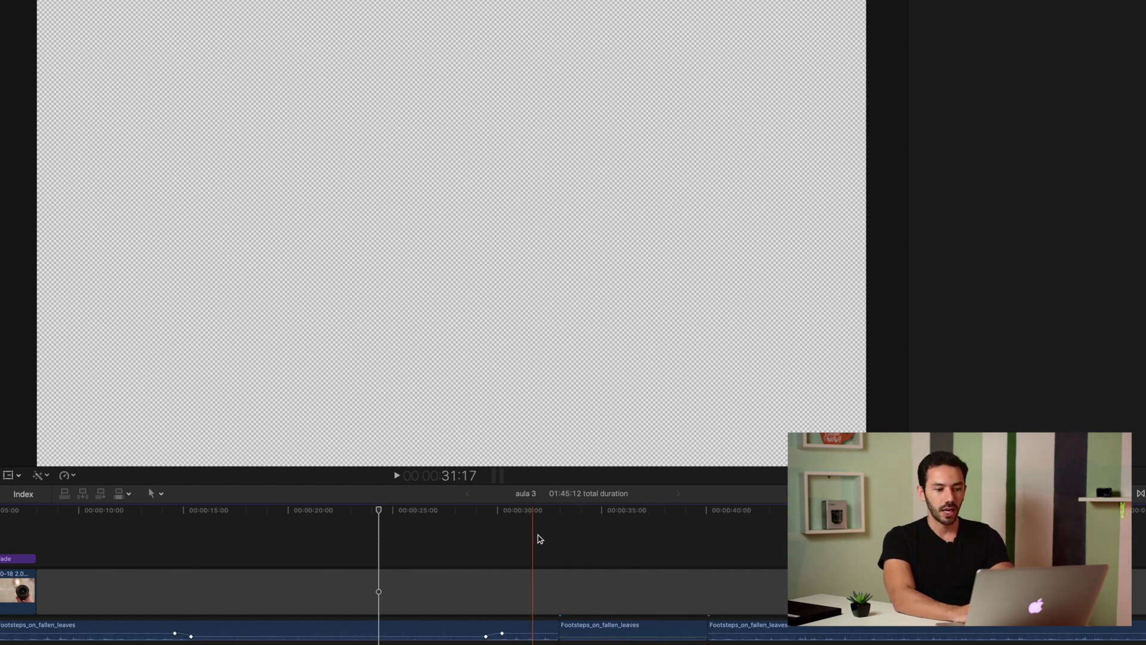
pyautogui.click(551, 631)
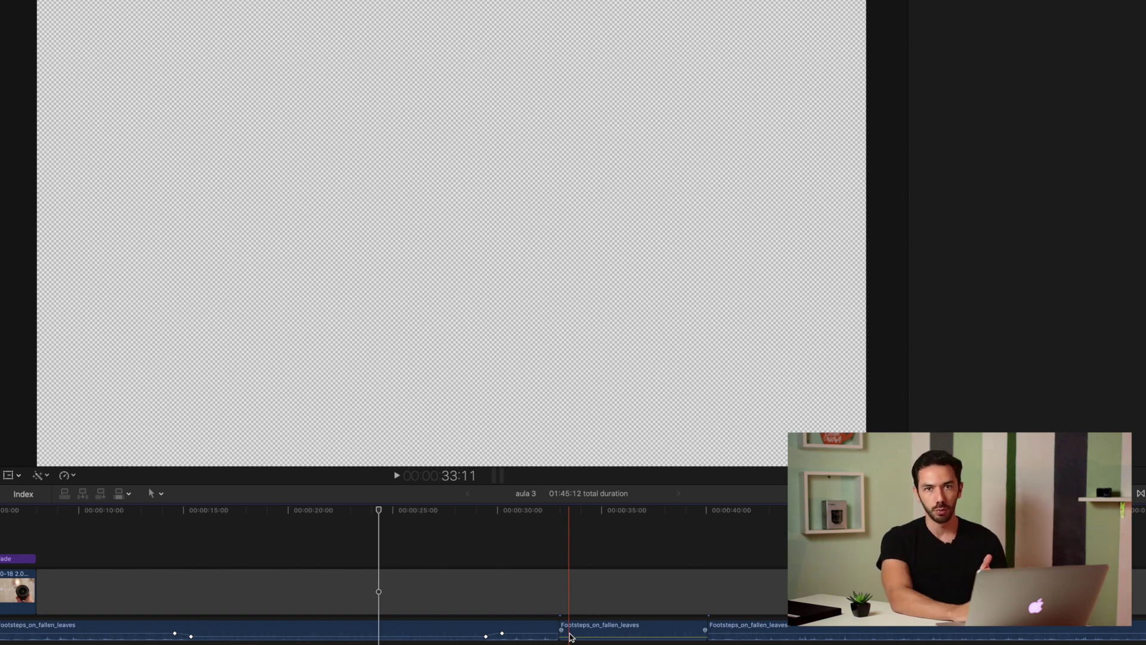
pyautogui.hscroll(-3, 570, 636)
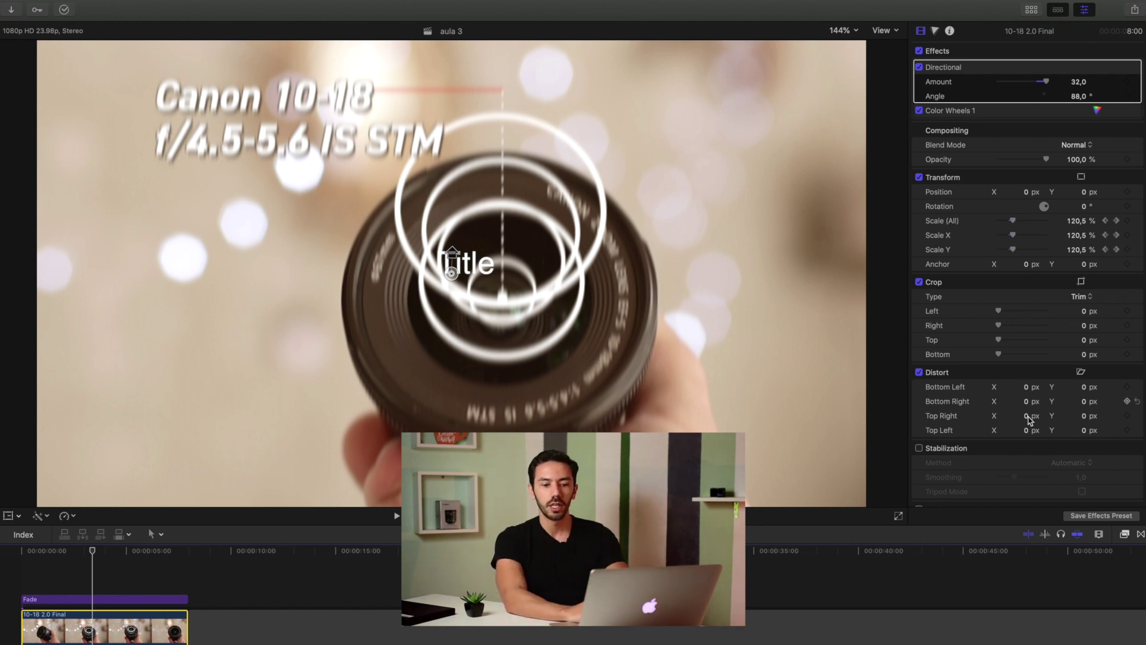
pyautogui.click(1101, 516)
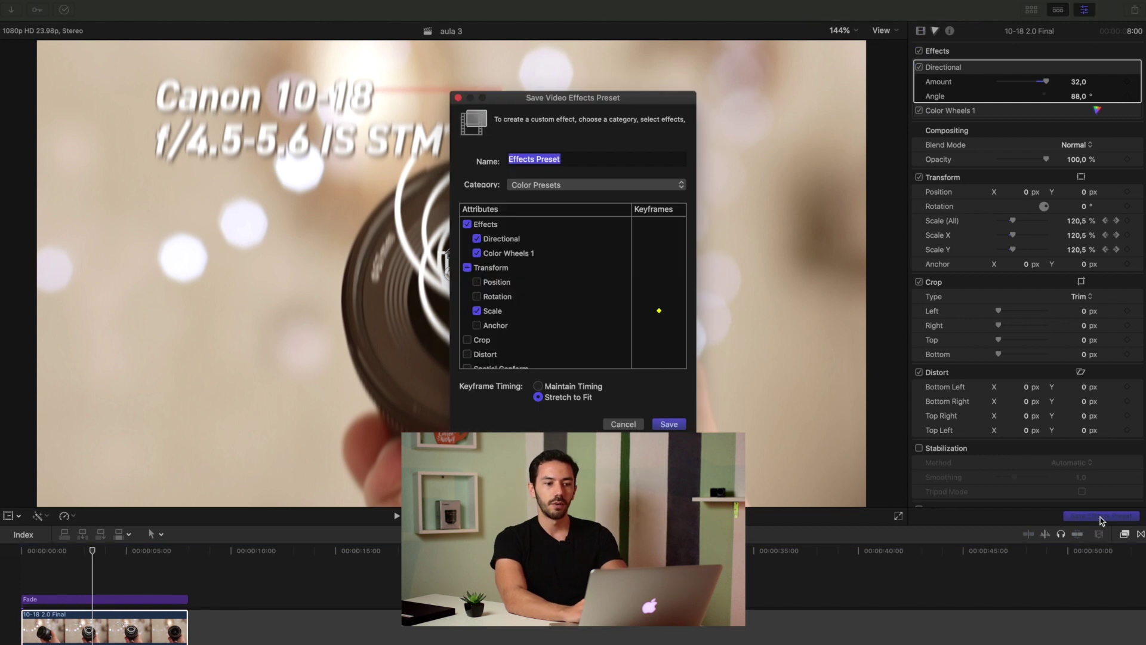
pyautogui.click(557, 187)
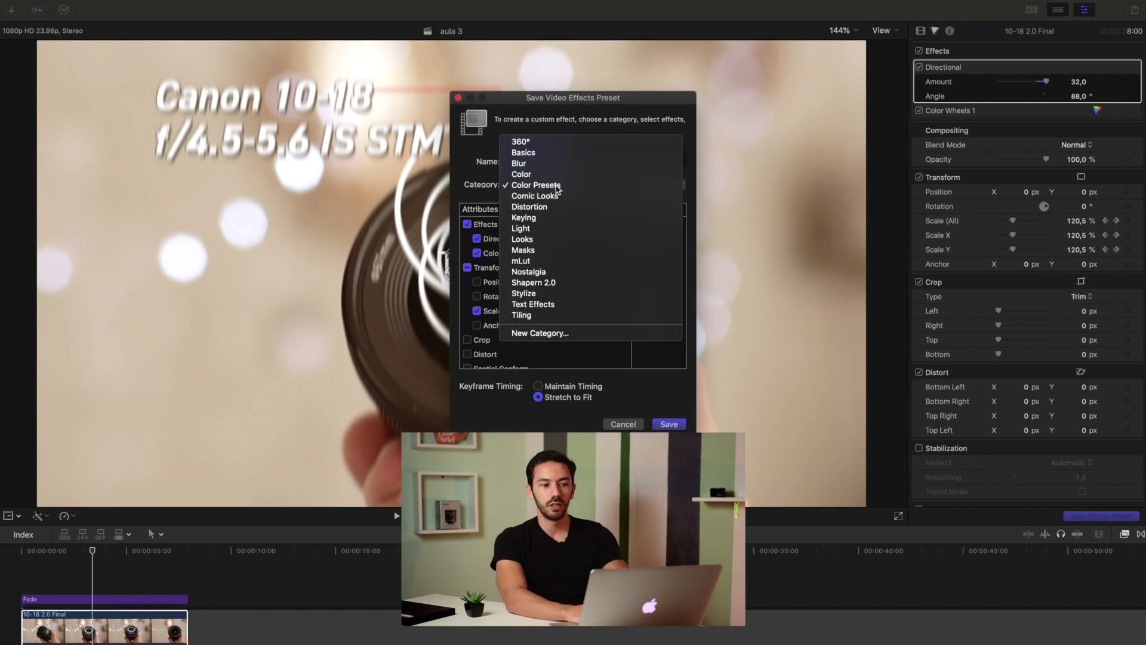
pyautogui.click(1014, 476)
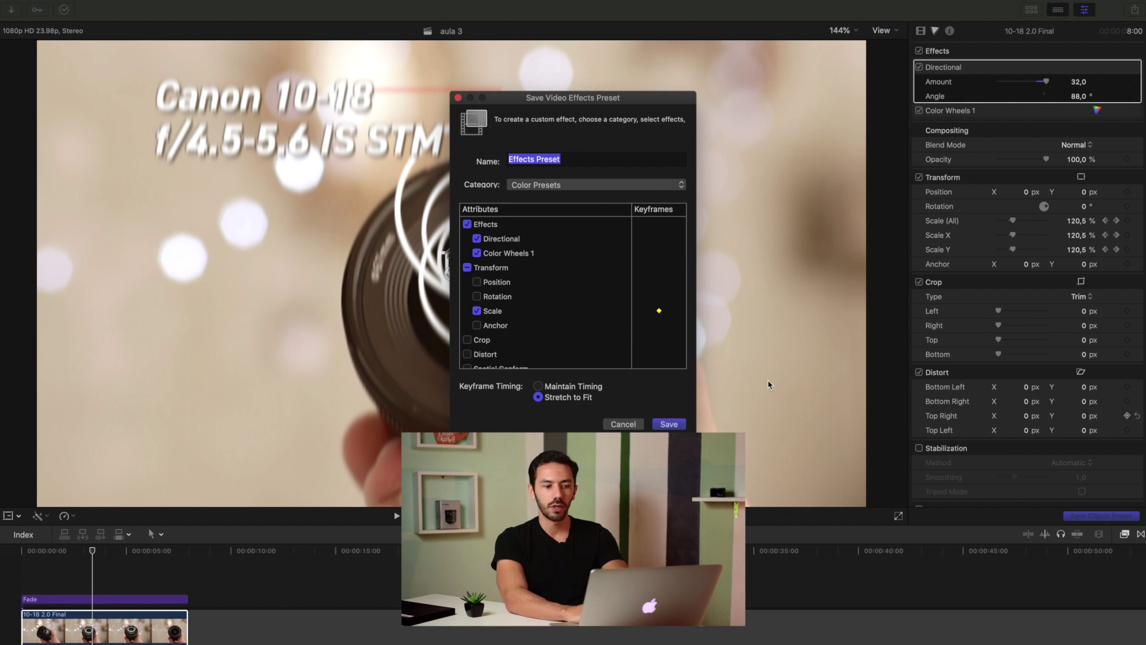
pyautogui.click(606, 424)
# Step: Leave the preset dialog and show the effects browser
pyautogui.click(1124, 534)
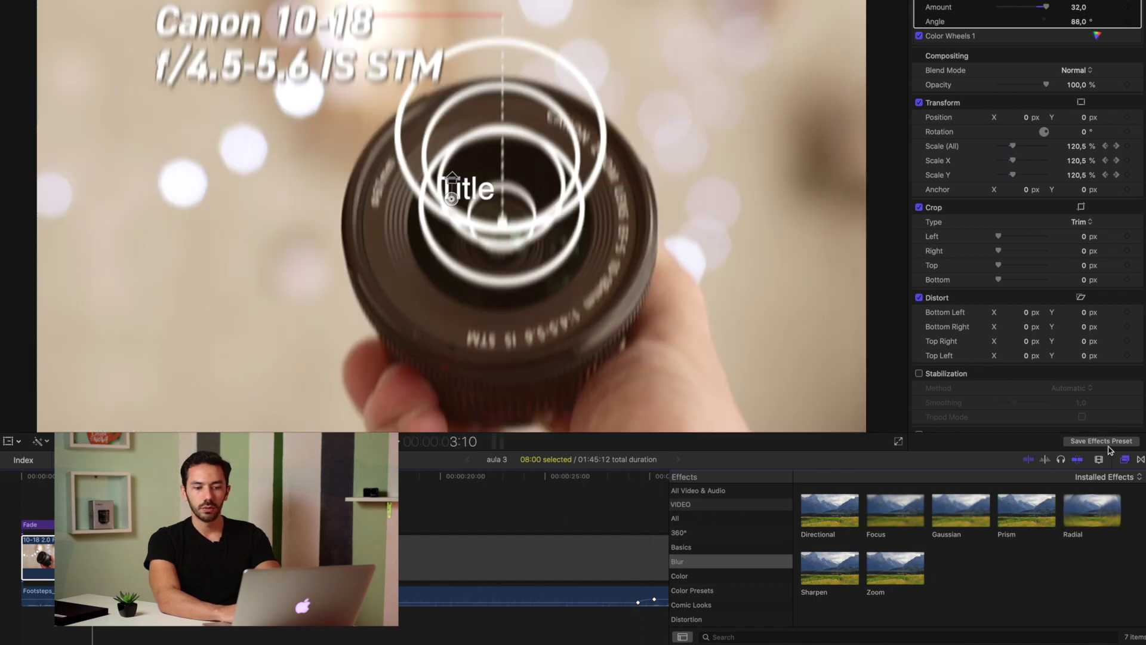
# Step: Set up a Color Presets effects preset named "Aula 3 cor luz 5600K" that leaves out the Scale attribute, and cancel it
pyautogui.click(1120, 443)
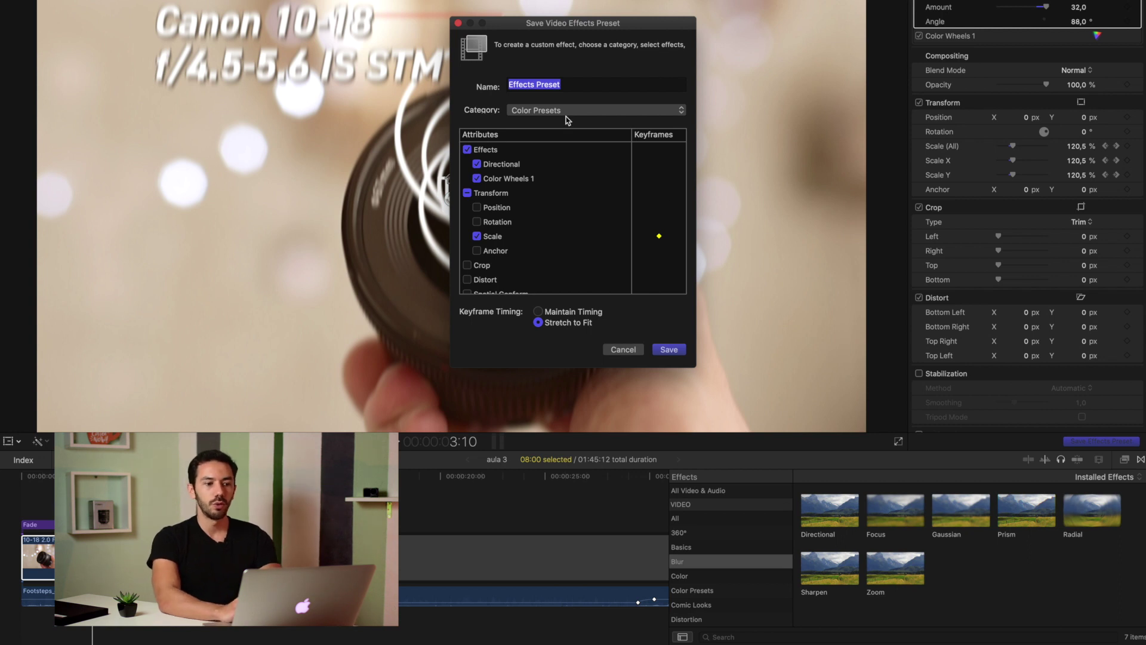
pyautogui.write('Aula 3 cor luz')
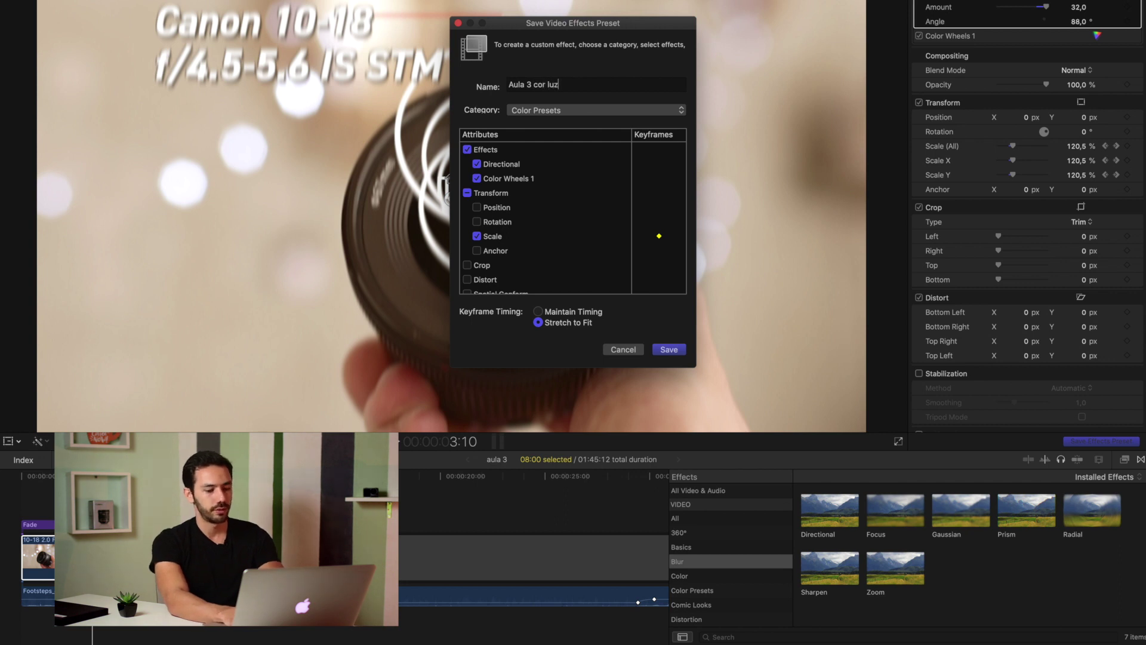
pyautogui.write('5600K')
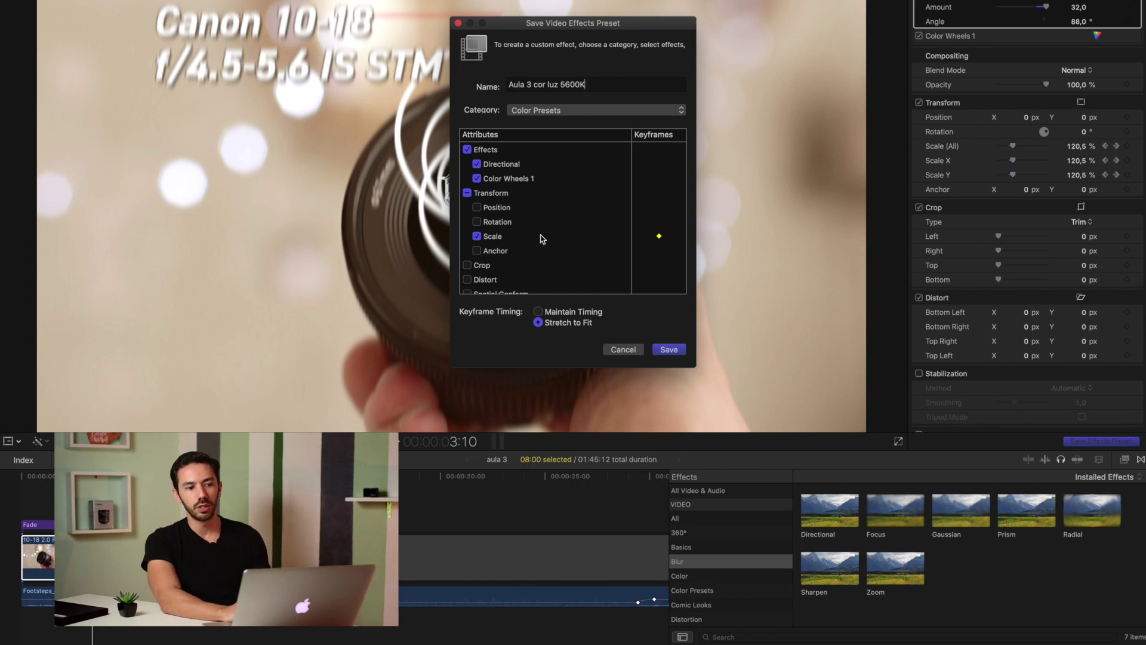
pyautogui.scroll(-1, 543, 205)
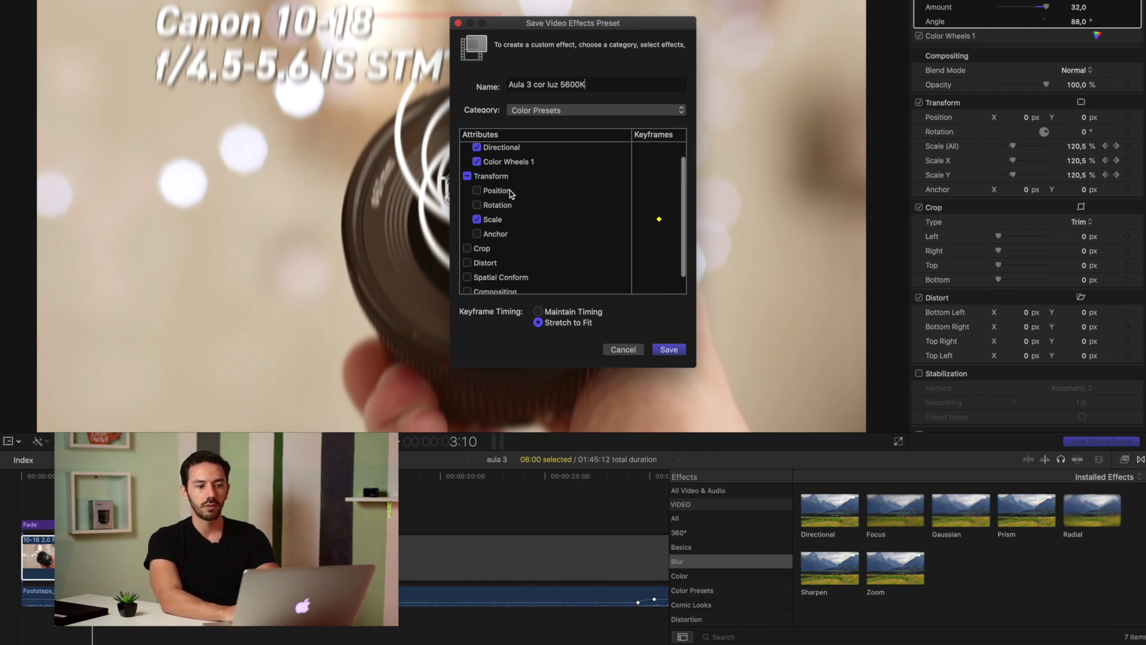
pyautogui.scroll(1, 507, 263)
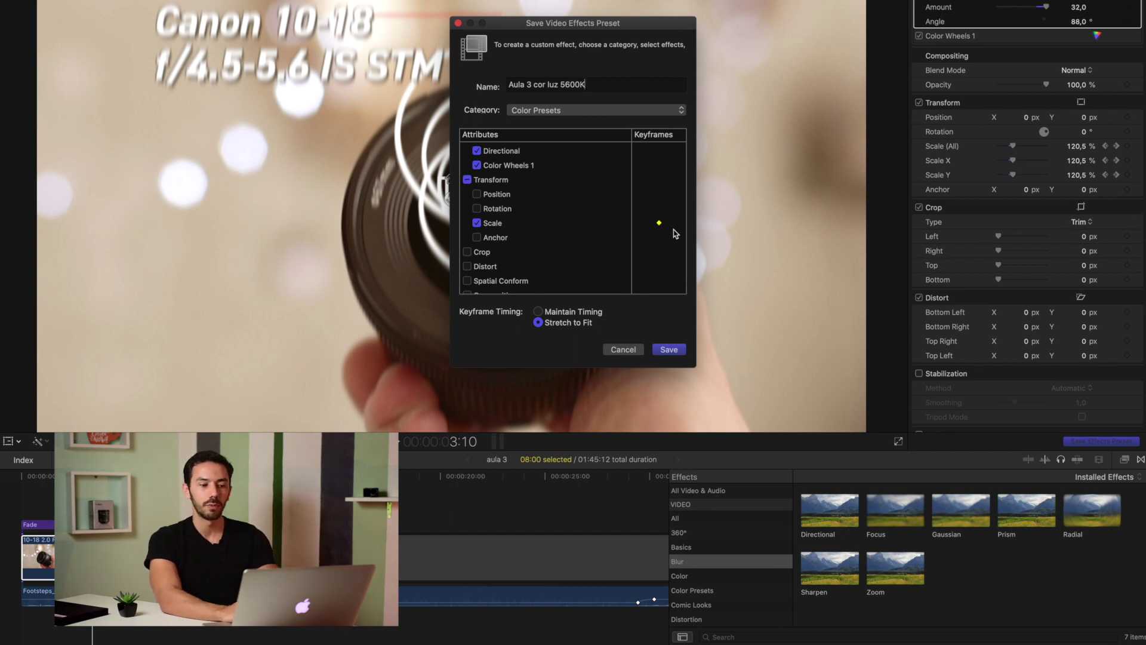
pyautogui.click(479, 224)
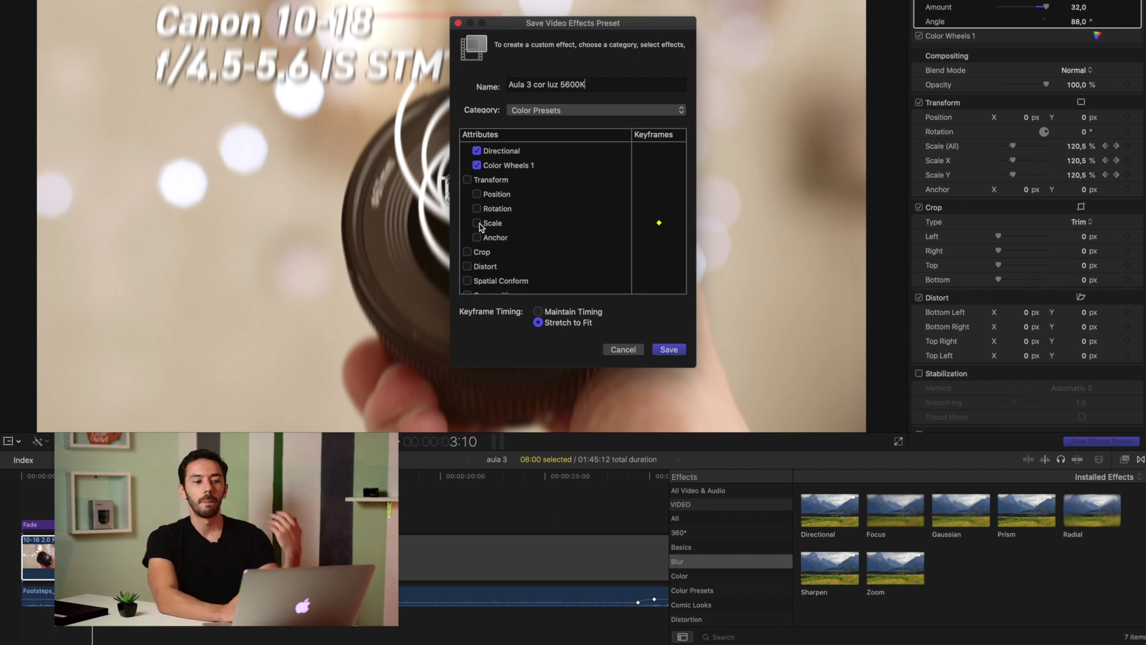
pyautogui.scroll(1, 499, 179)
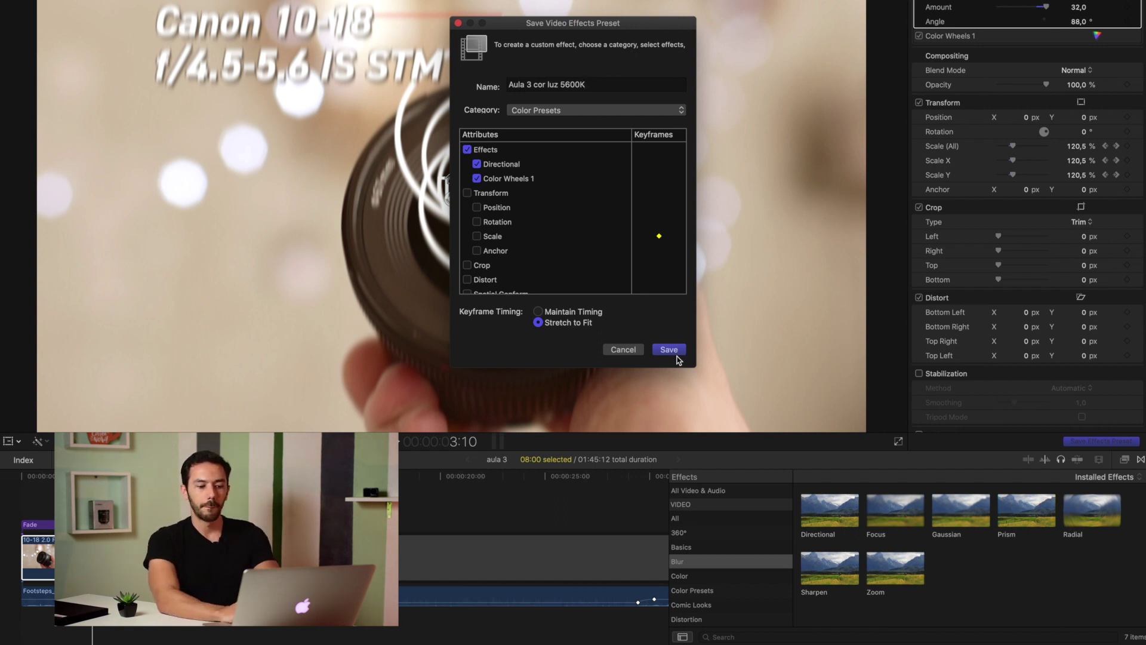
pyautogui.click(621, 350)
# Step: Browse the Color Presets effects and preview the CAIO 5700K and CAIO TeO presets on the video clip
pyautogui.scroll(-1, 727, 618)
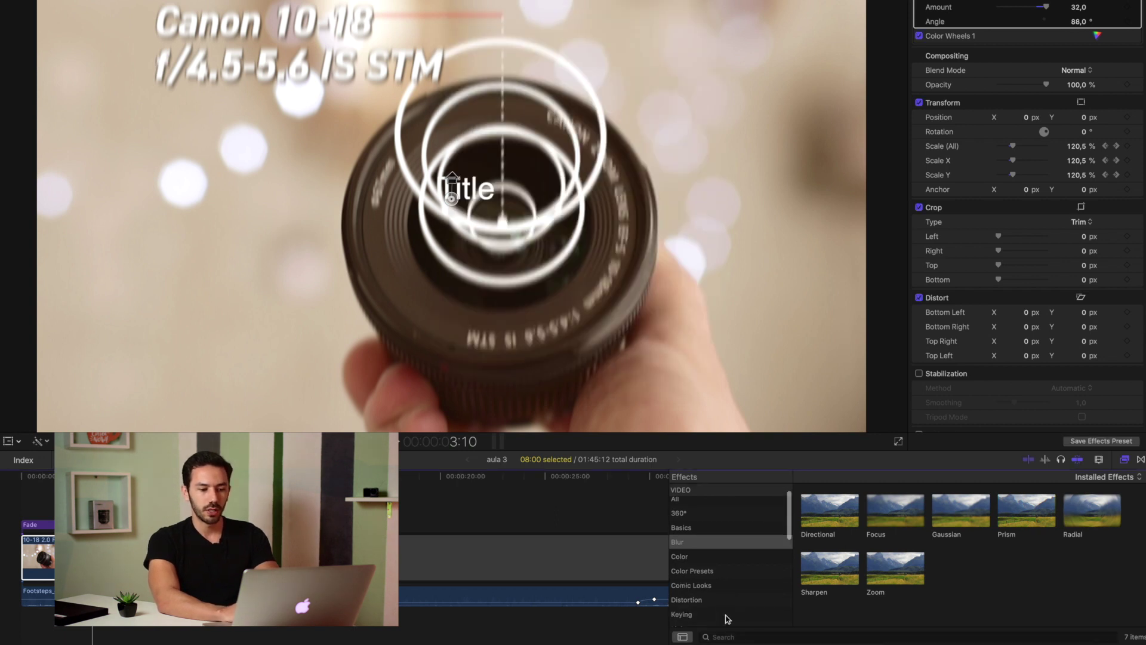
pyautogui.click(725, 572)
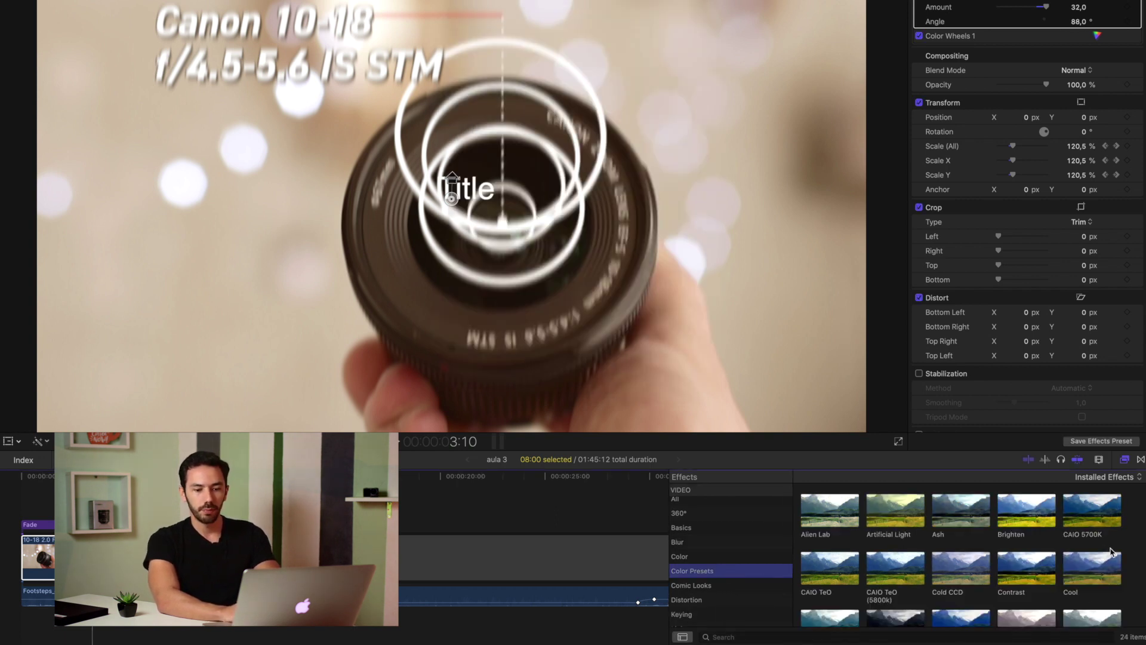
pyautogui.click(1092, 526)
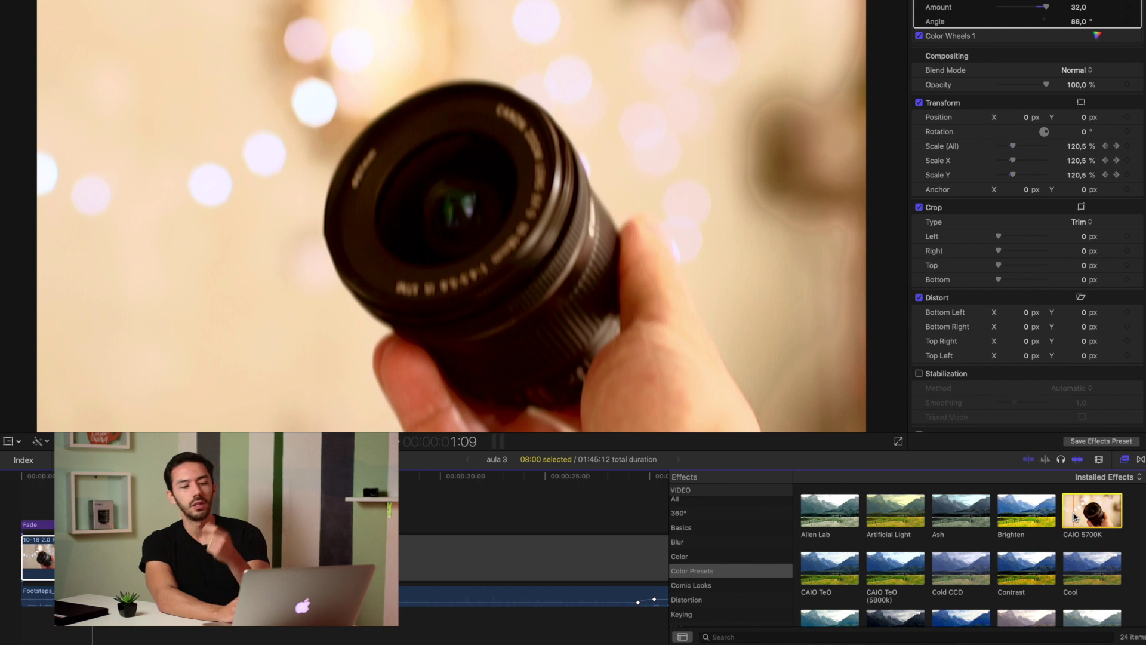
pyautogui.scroll(-3, 778, 519)
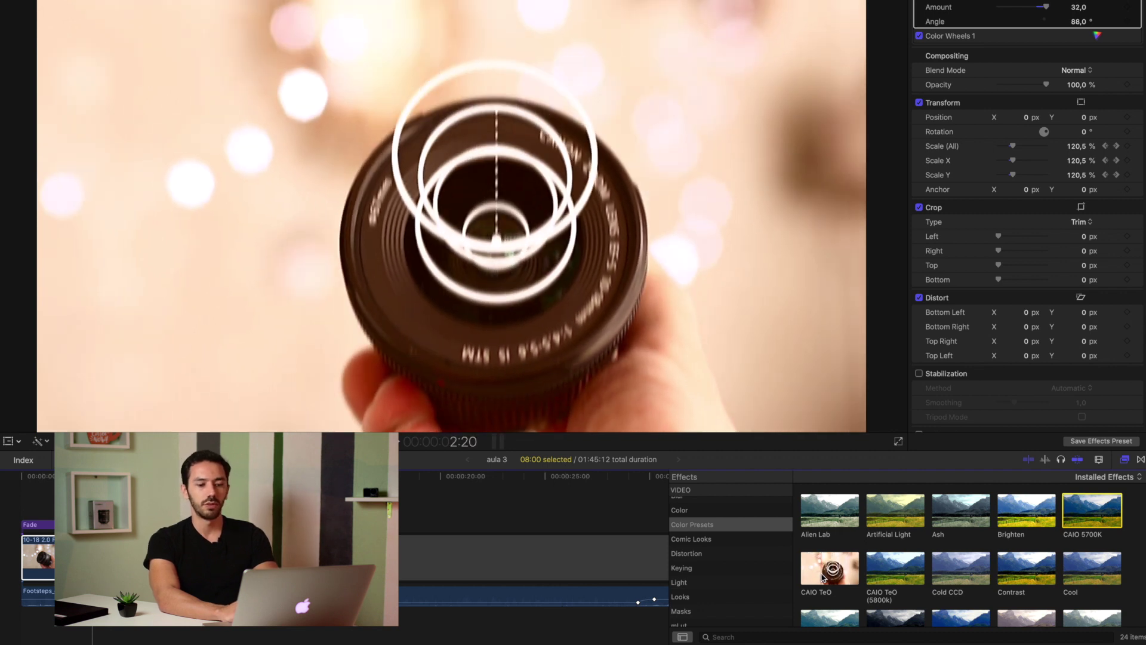
pyautogui.scroll(-2, 824, 577)
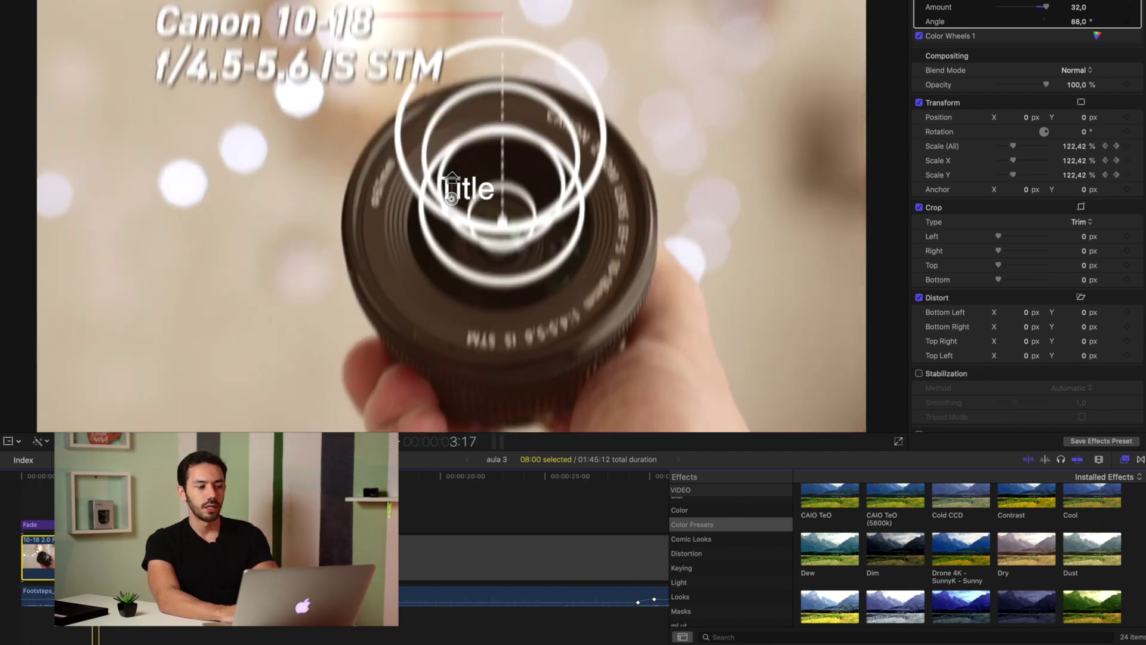
# Step: Select the Fade title and show its transform, crop and distort properties
pyautogui.click(92, 558)
pyautogui.click(36, 524)
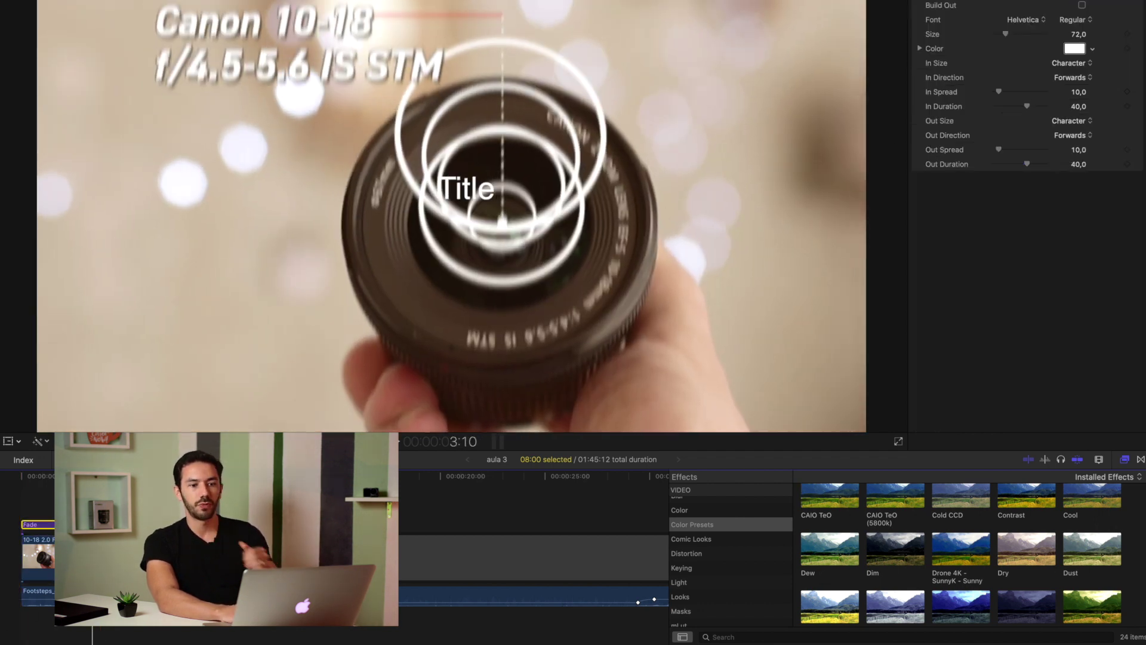
pyautogui.click(935, 12)
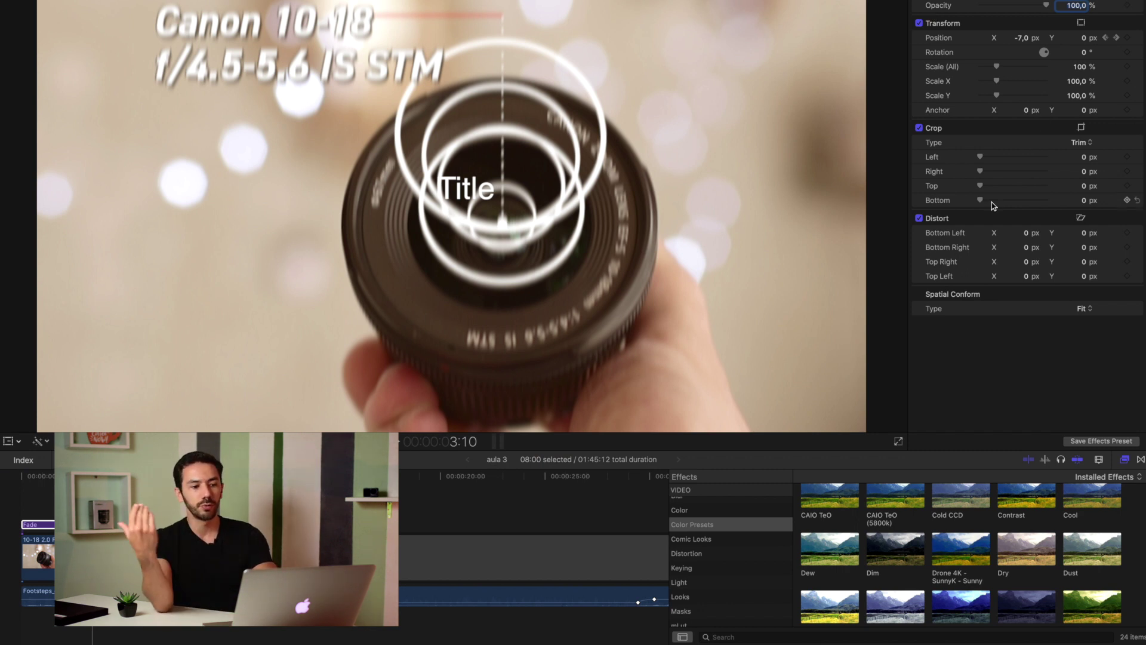
# Step: Select the footsteps audio clip at about 18:16 and its stereo Dialogue-1 component
pyautogui.click(411, 481)
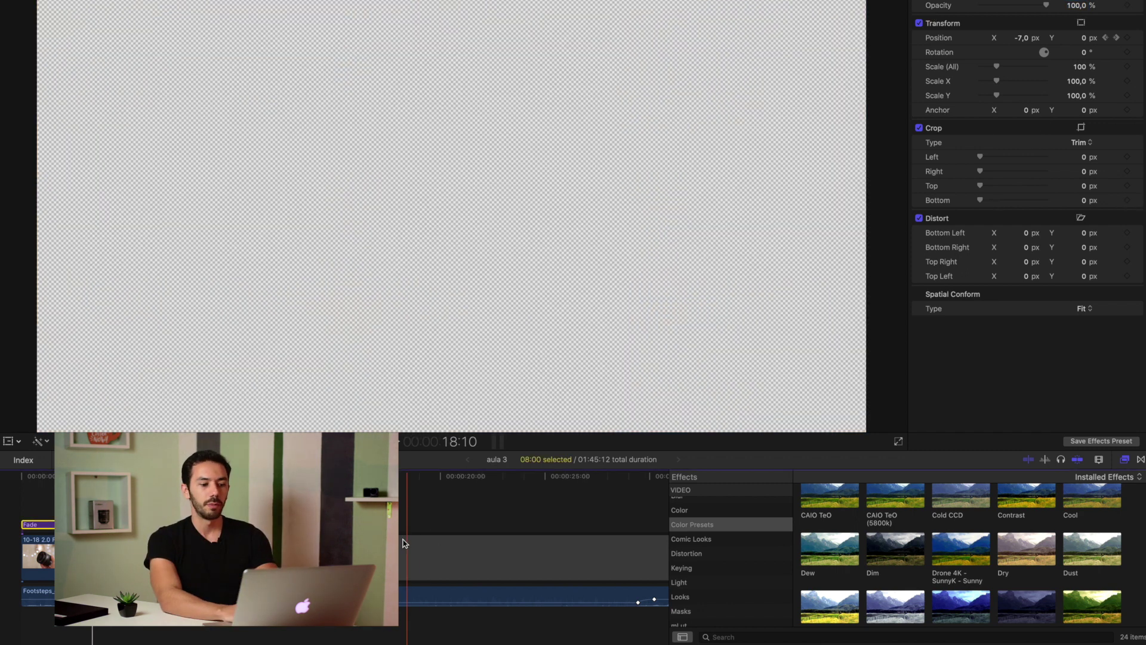
pyautogui.click(413, 594)
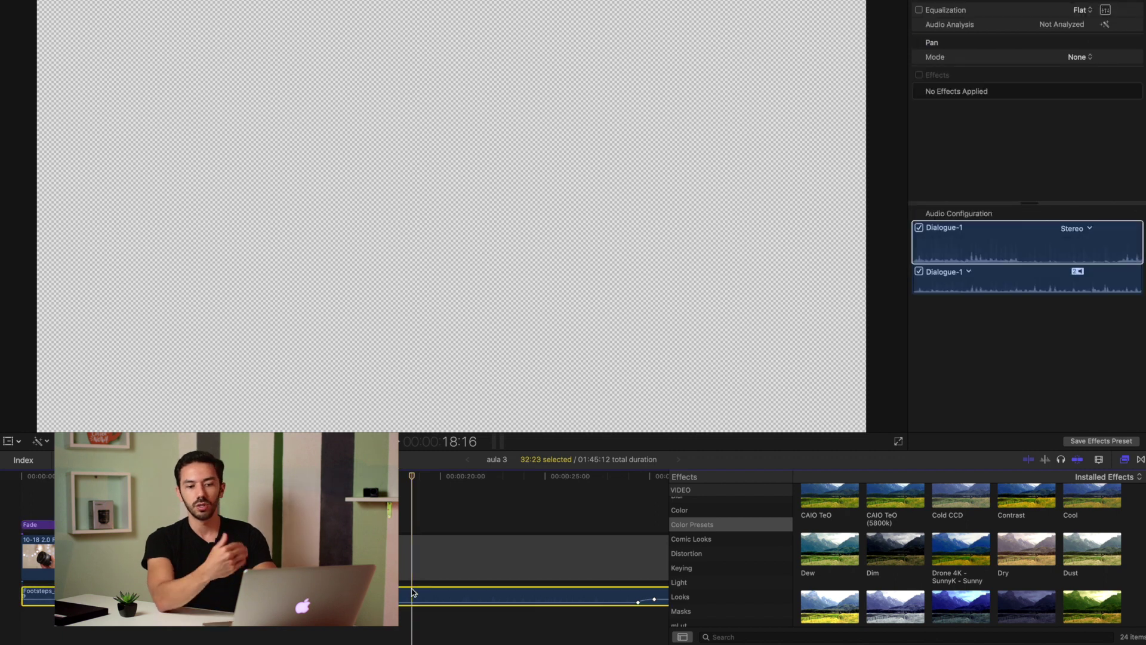
pyautogui.click(1016, 245)
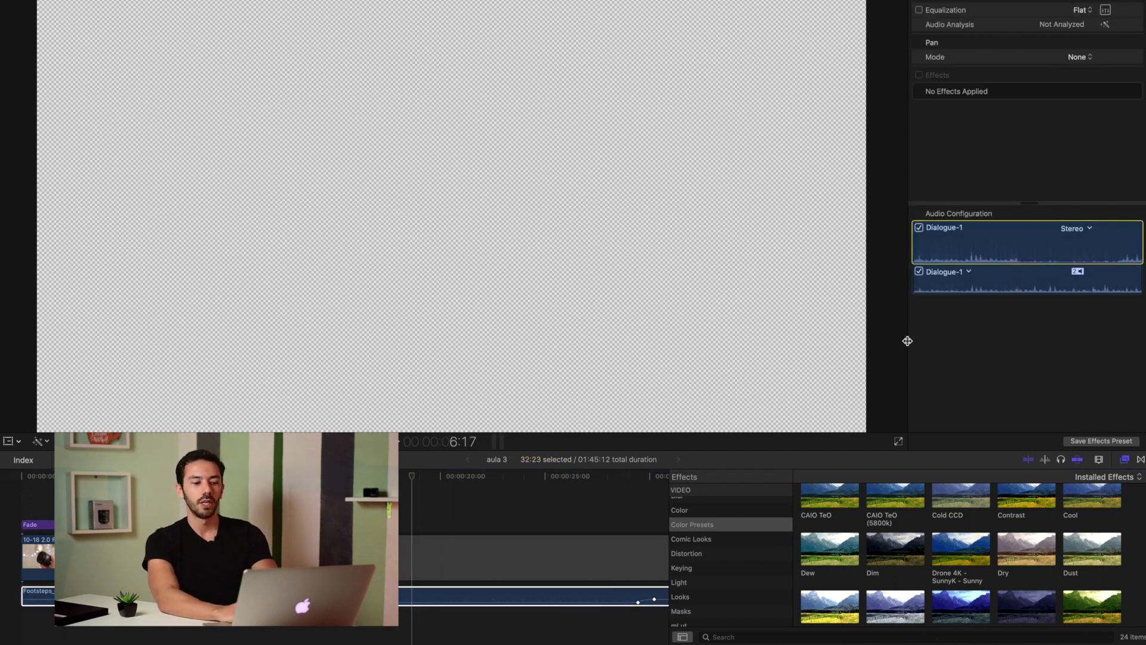
# Step: Browse the audio effects in the EQ, Modulation and Levels categories
pyautogui.scroll(-6, 756, 515)
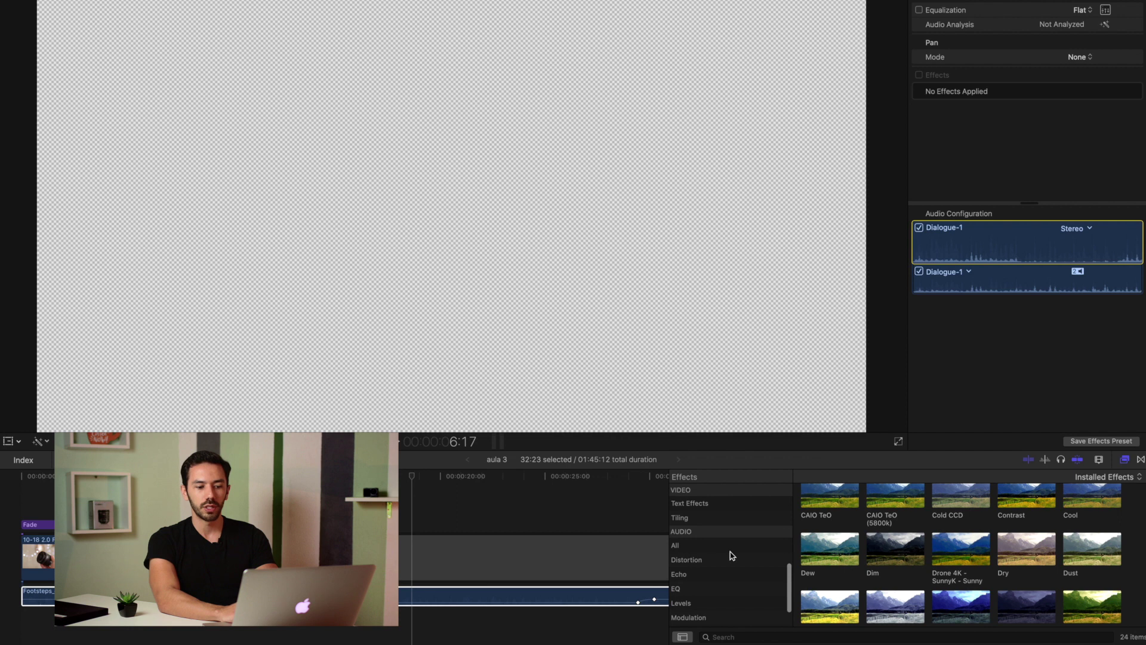
pyautogui.scroll(-2, 733, 556)
pyautogui.click(690, 566)
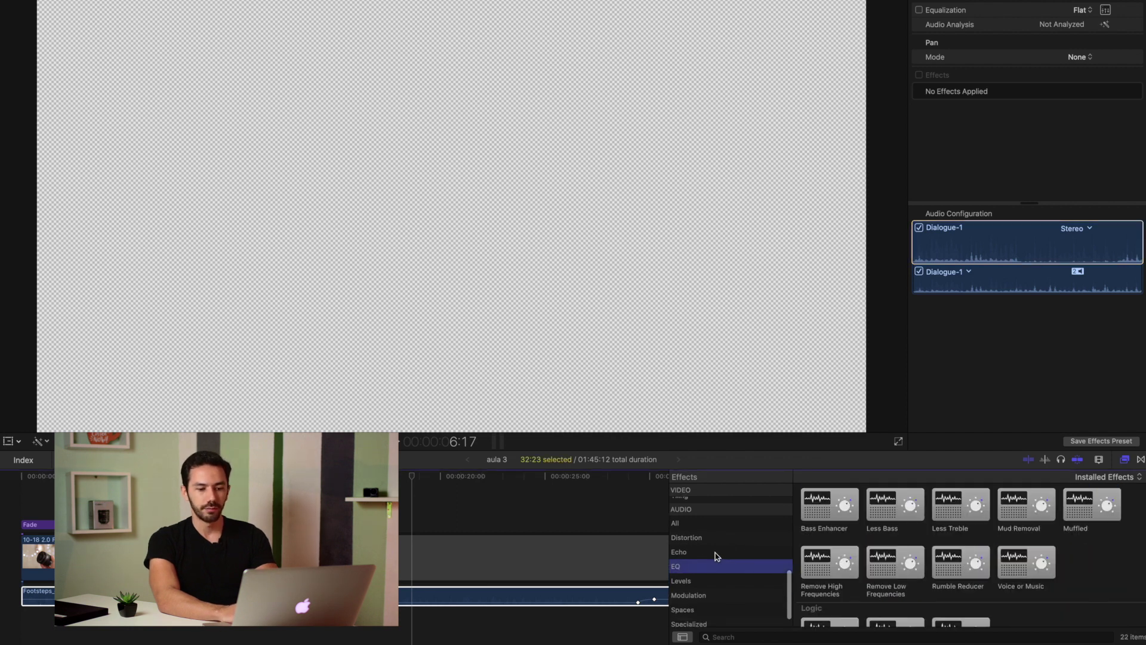
pyautogui.click(721, 595)
pyautogui.click(727, 580)
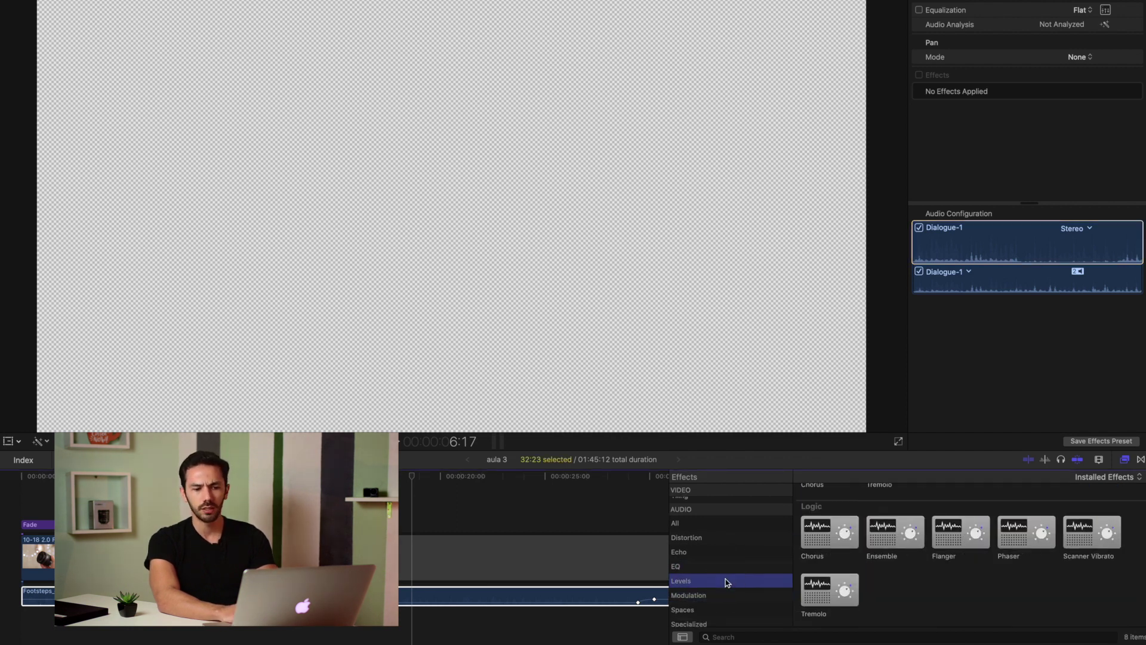
pyautogui.click(805, 427)
pyautogui.click(1107, 435)
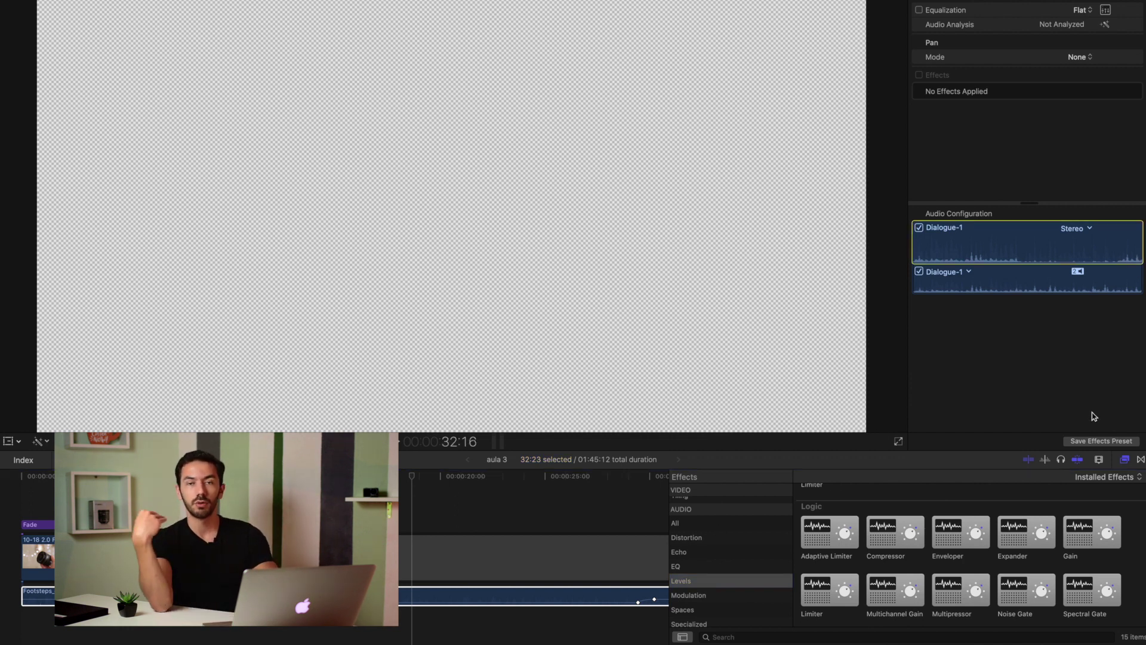